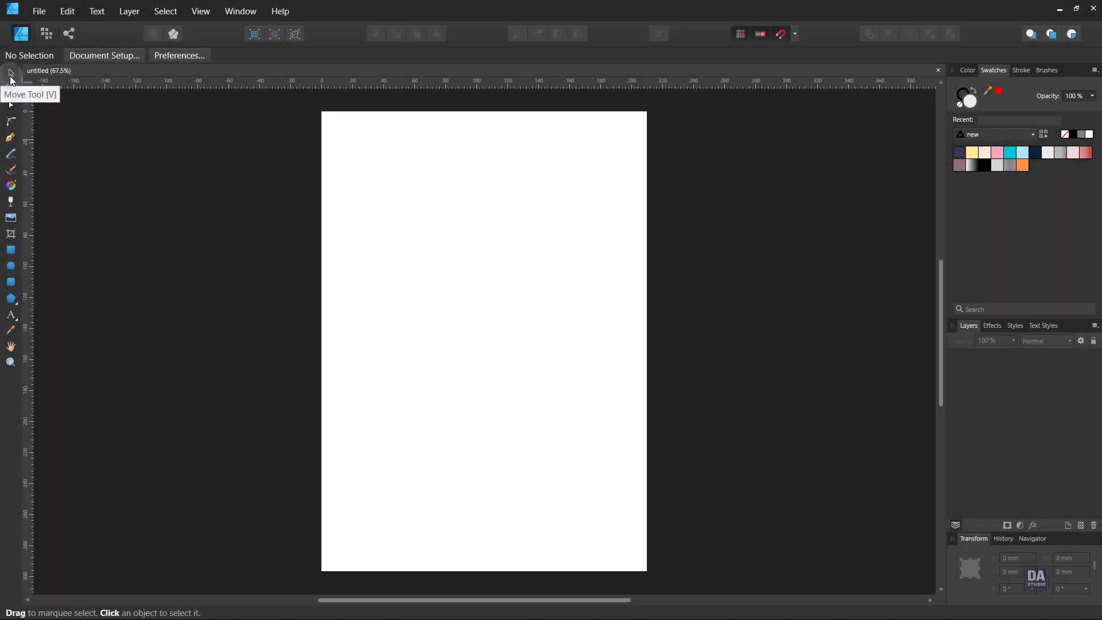
Step: Draw a tall narrow rectangle on the page and rotate it to -35°
{"action": "left_click", "coordinate": [11, 251]}
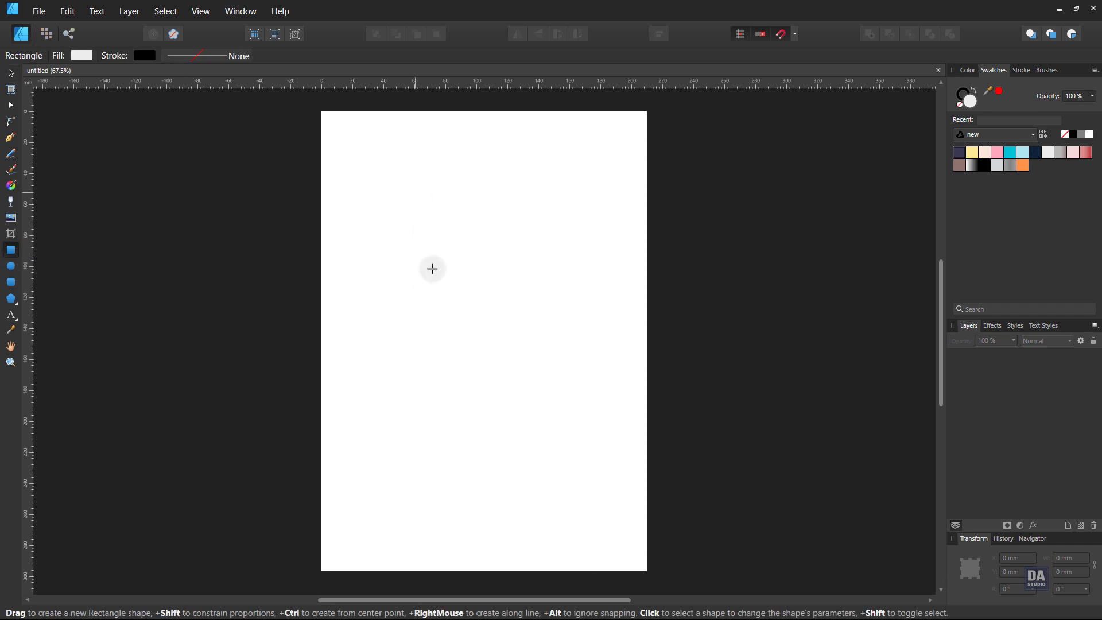
{"action": "left_click_drag", "start_coordinate": [415, 193], "coordinate": [459, 530]}
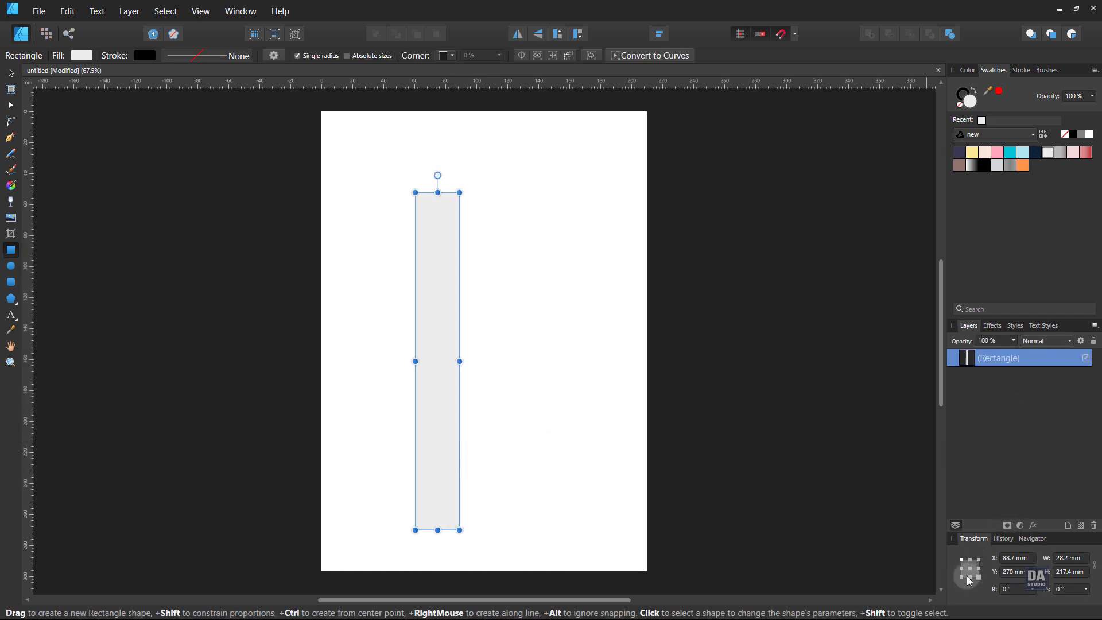
{"action": "left_click", "coordinate": [1013, 589]}
{"action": "type", "text": "-35"}
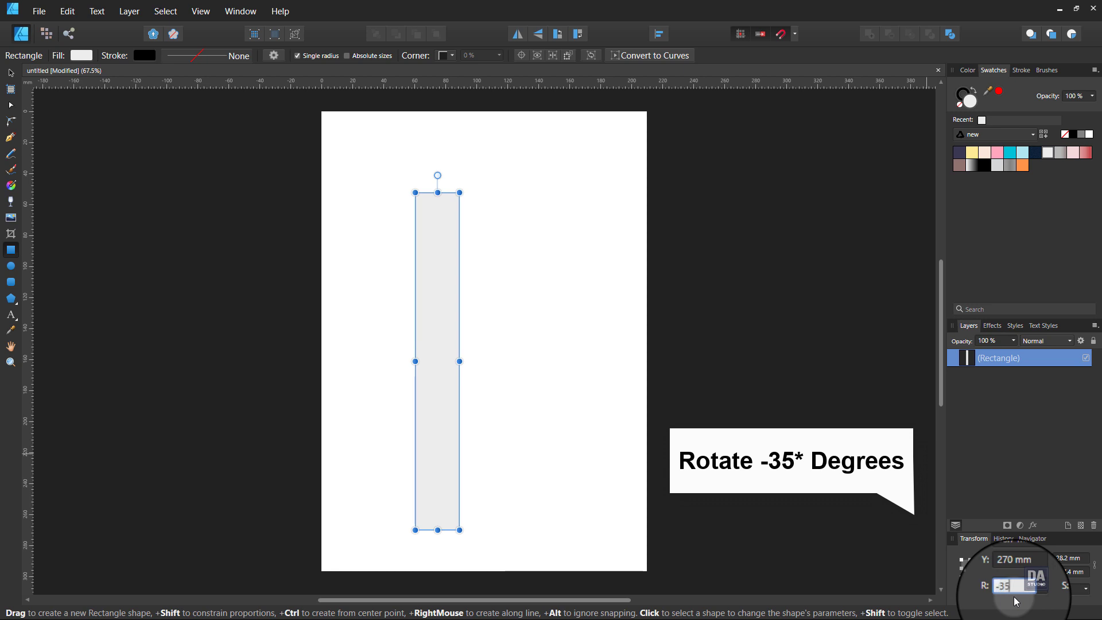
{"action": "key", "text": "Return"}
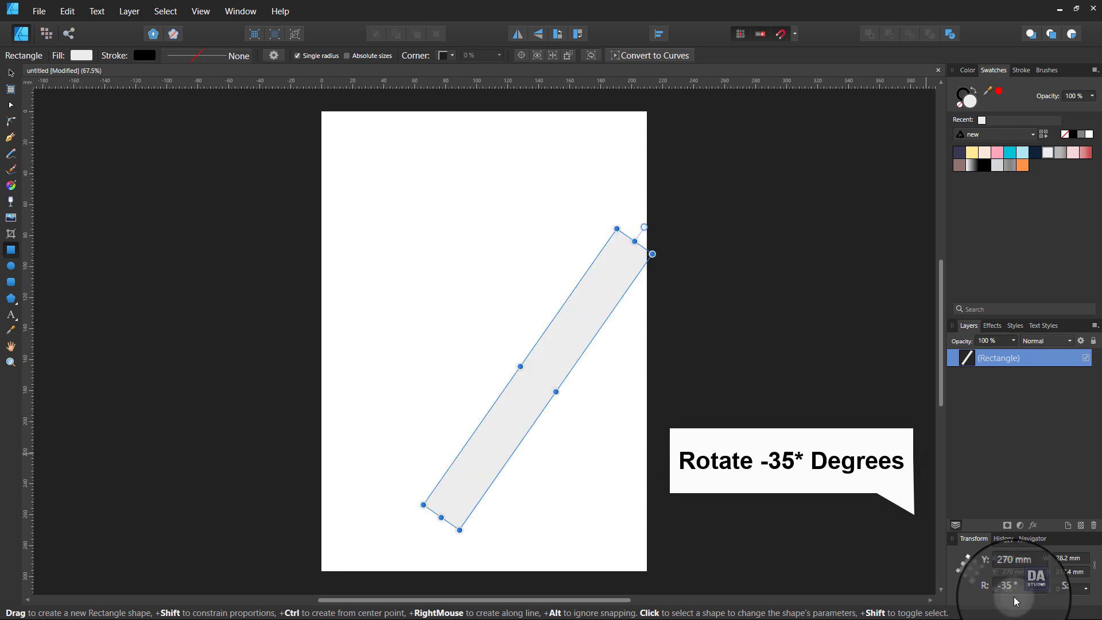
Step: Move the tilted rectangle down-left, widen it and stretch it past the page top
{"action": "key", "text": "v"}
{"action": "mouse_move", "coordinate": [522, 425]}
{"action": "left_mouse_down"}
{"action": "mouse_move", "coordinate": [403, 467]}
{"action": "mouse_move", "coordinate": [404, 492]}
{"action": "left_mouse_up"}
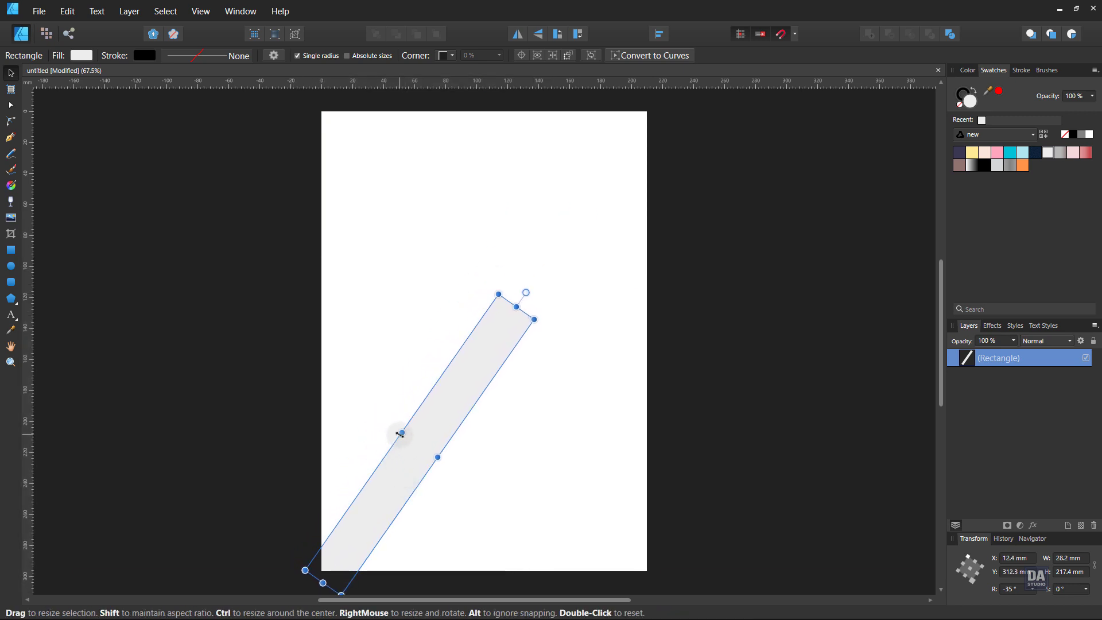
{"action": "left_click_drag", "start_coordinate": [401, 434], "coordinate": [307, 313]}
{"action": "left_click_drag", "start_coordinate": [458, 270], "coordinate": [539, 140]}
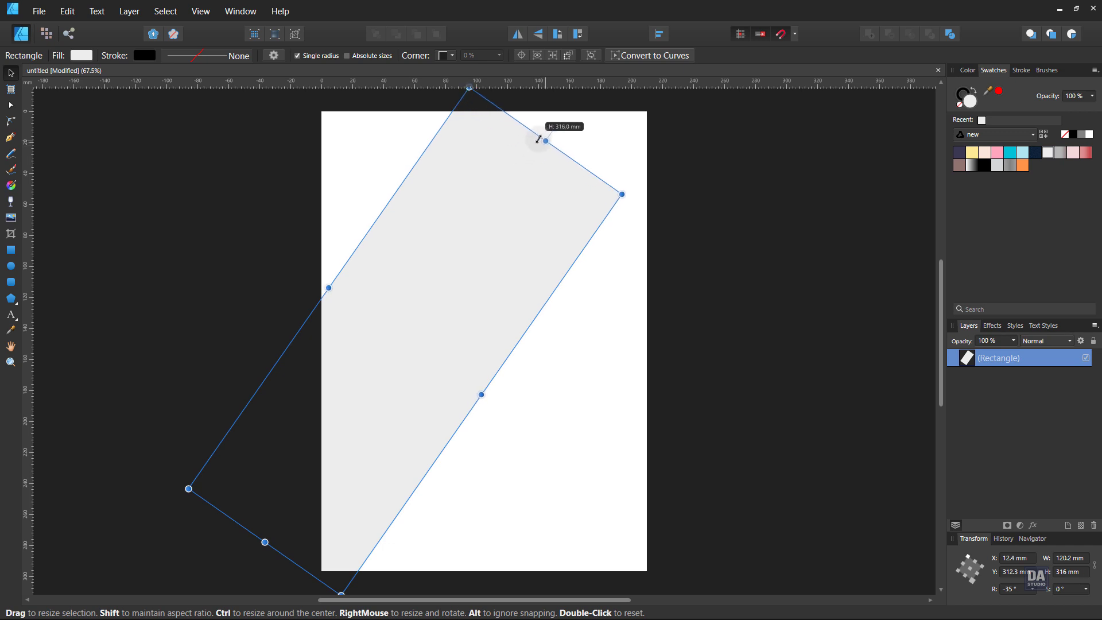
{"action": "left_click_drag", "start_coordinate": [328, 287], "coordinate": [314, 277]}
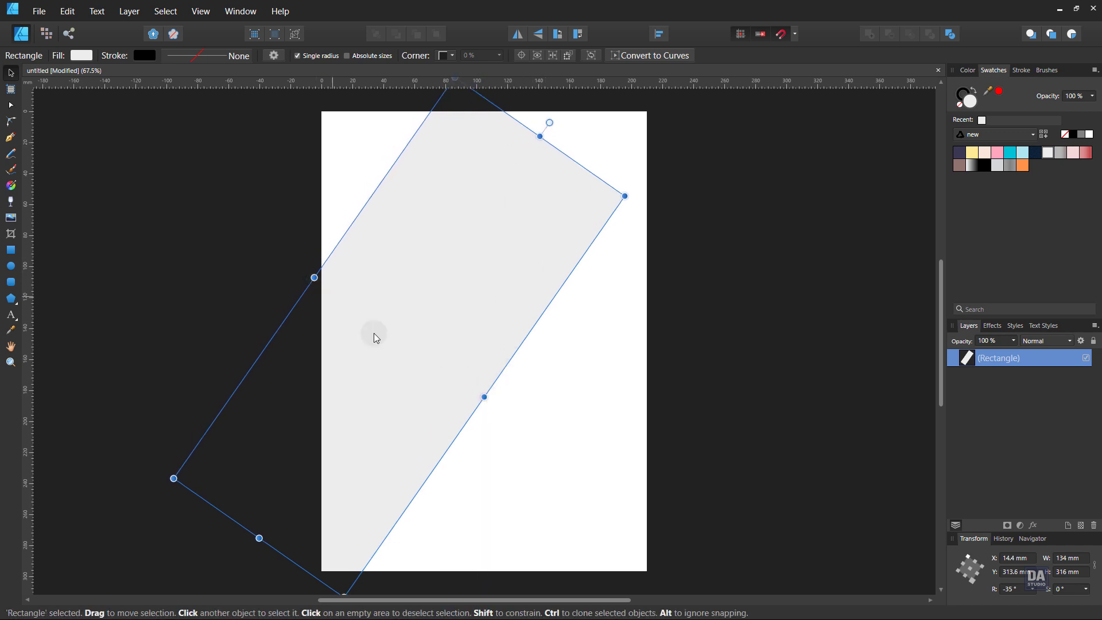
Step: Fine-tune the band's width and height, checking its edges between adjustments
{"action": "left_click", "coordinate": [576, 412]}
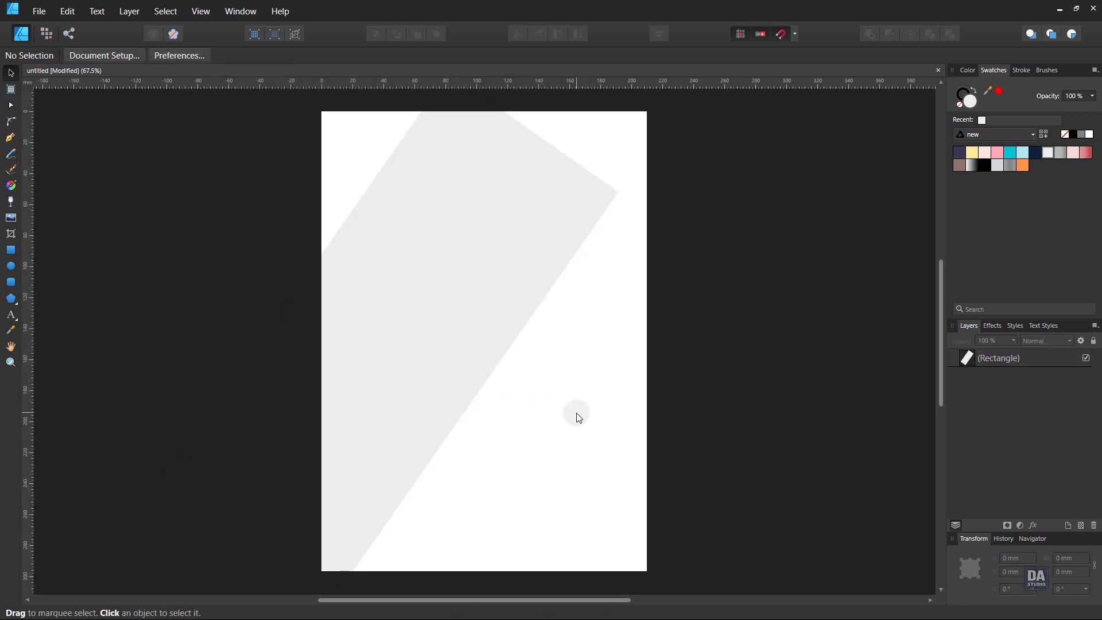
{"action": "left_click", "coordinate": [439, 346]}
{"action": "left_click_drag", "start_coordinate": [307, 270], "coordinate": [314, 277]}
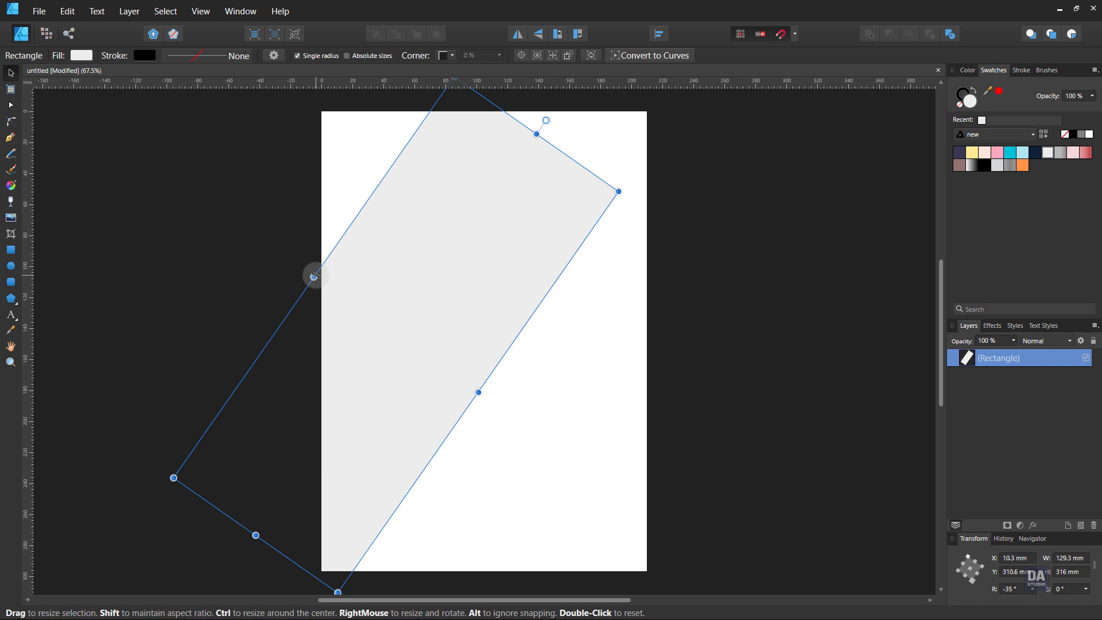
{"action": "left_click", "coordinate": [614, 320]}
{"action": "left_click", "coordinate": [571, 248]}
{"action": "left_click_drag", "start_coordinate": [536, 134], "coordinate": [523, 152]}
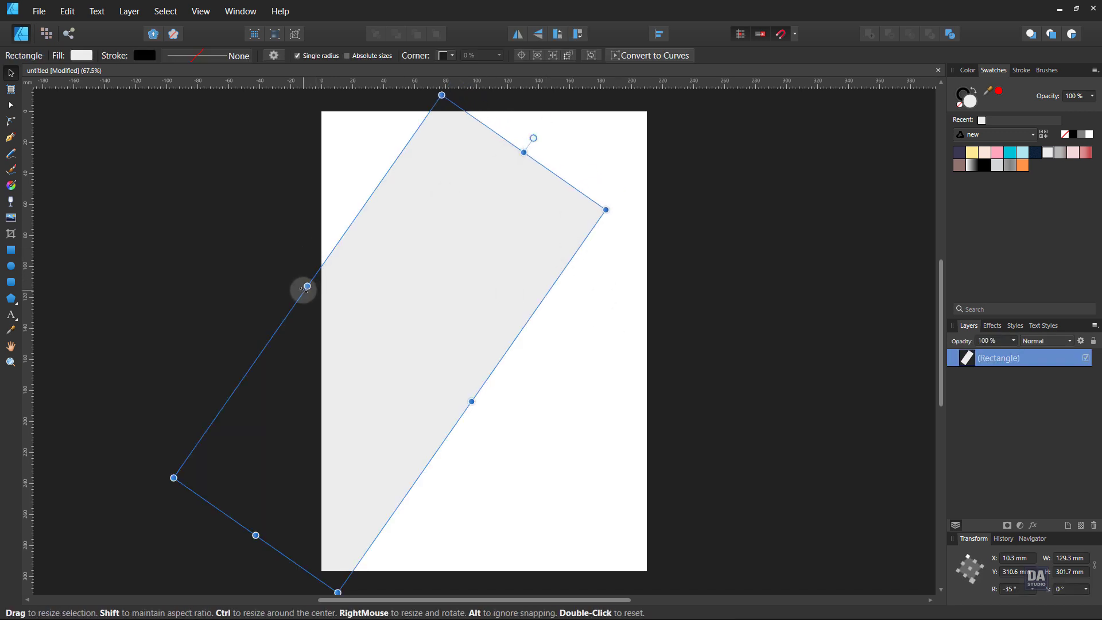
{"action": "left_click_drag", "start_coordinate": [307, 286], "coordinate": [303, 283]}
{"action": "left_click", "coordinate": [580, 376]}
{"action": "left_click", "coordinate": [484, 333]}
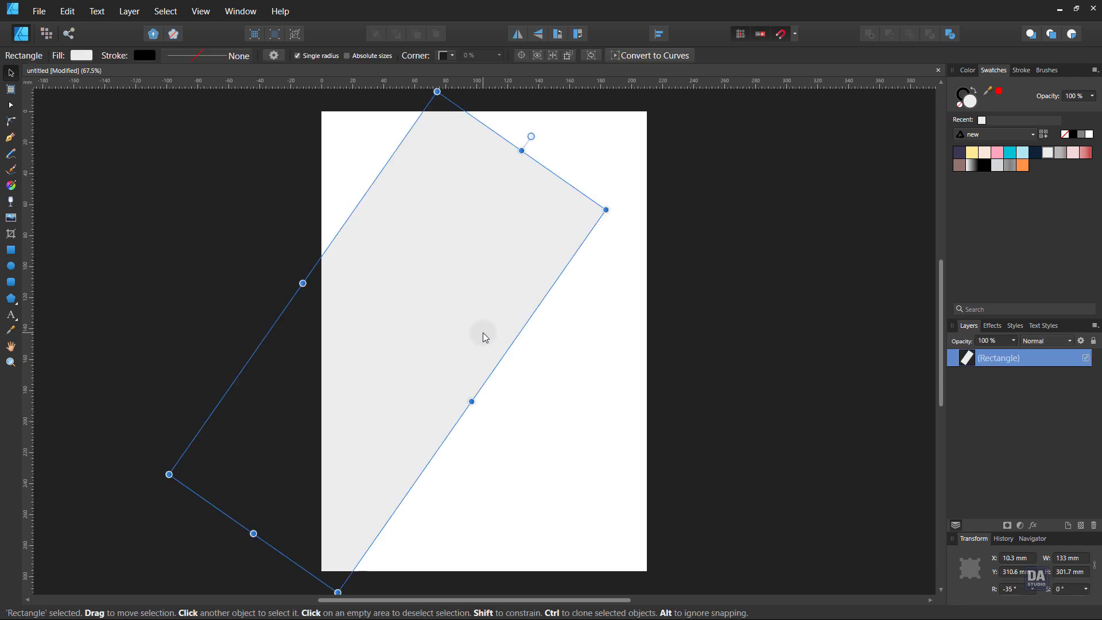
Step: Fill the tilted band with cyan
{"action": "left_click", "coordinate": [1010, 152]}
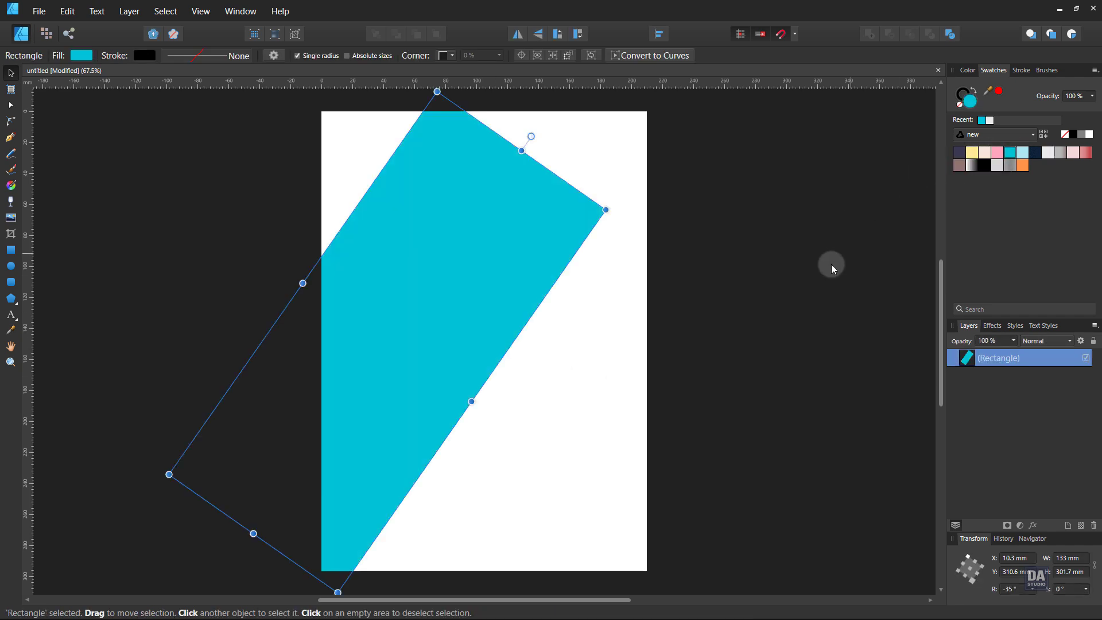
{"action": "left_click", "coordinate": [754, 287]}
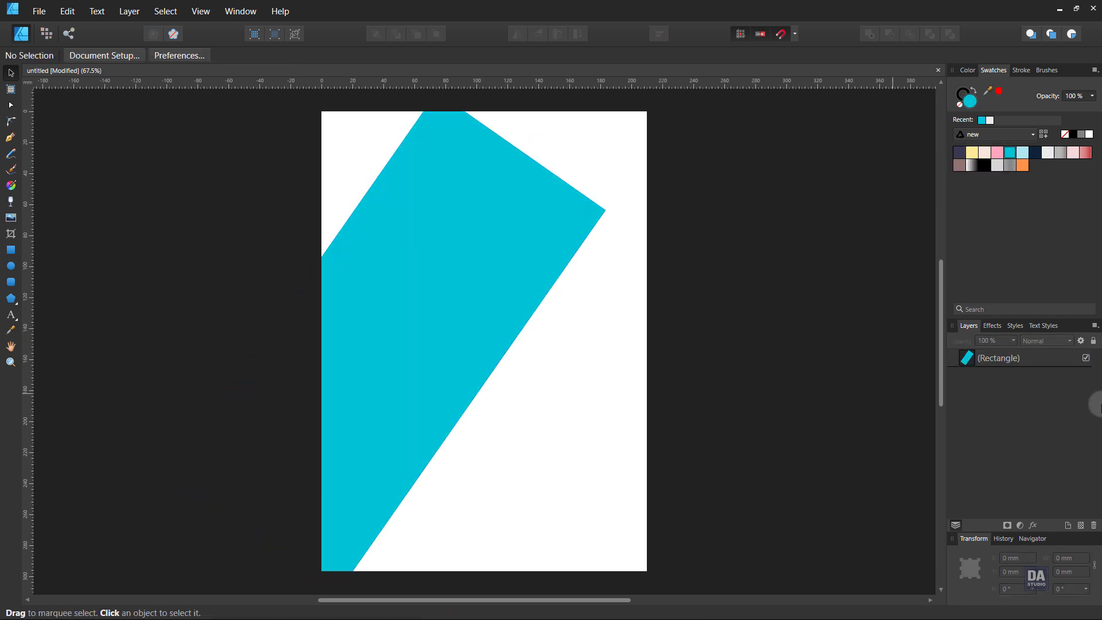
{"action": "left_click", "coordinate": [1050, 360]}
Step: Duplicate the cyan band and narrow, shorten and move the copy lower right
{"action": "right_click", "coordinate": [1051, 360]}
{"action": "left_click", "coordinate": [1012, 164]}
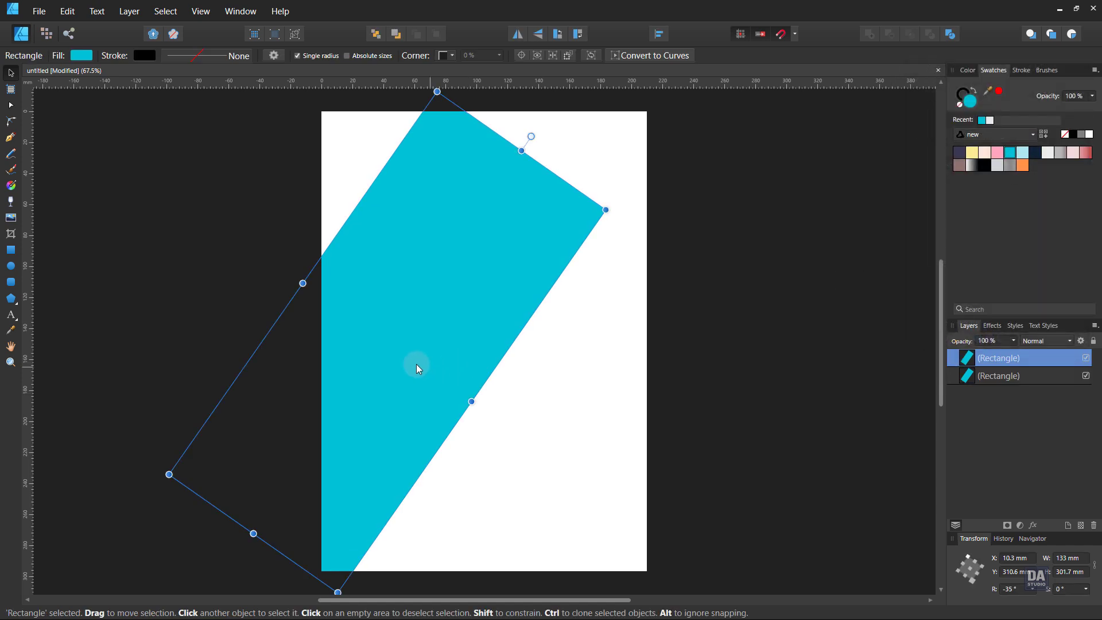
{"action": "left_click_drag", "start_coordinate": [302, 283], "coordinate": [516, 425]}
{"action": "left_click_drag", "start_coordinate": [641, 266], "coordinate": [565, 412]}
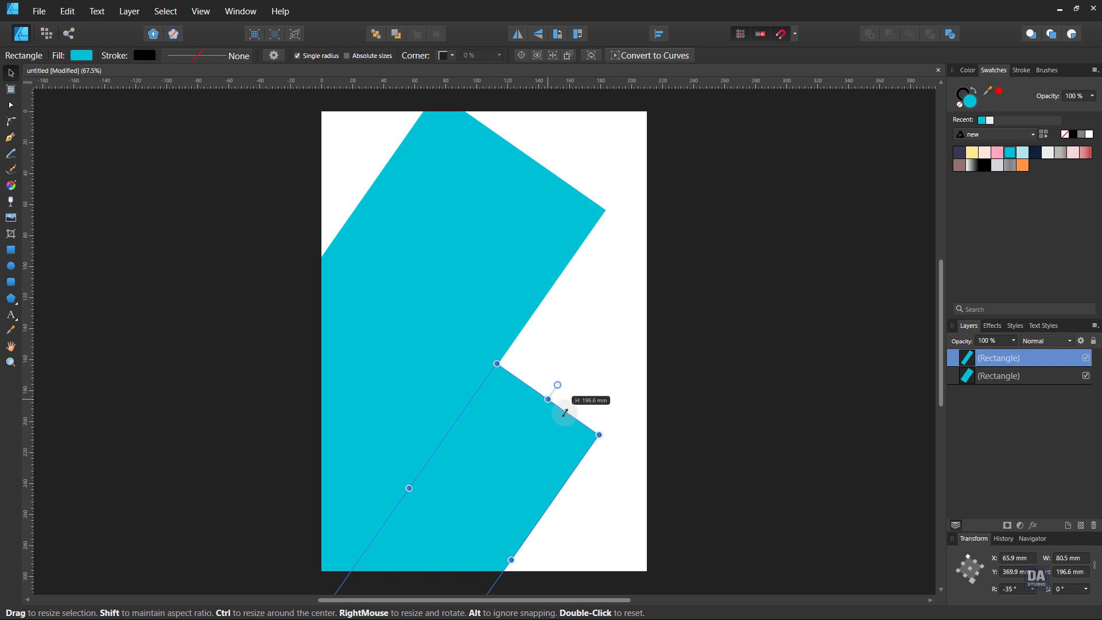
{"action": "left_click_drag", "start_coordinate": [511, 560], "coordinate": [492, 553]}
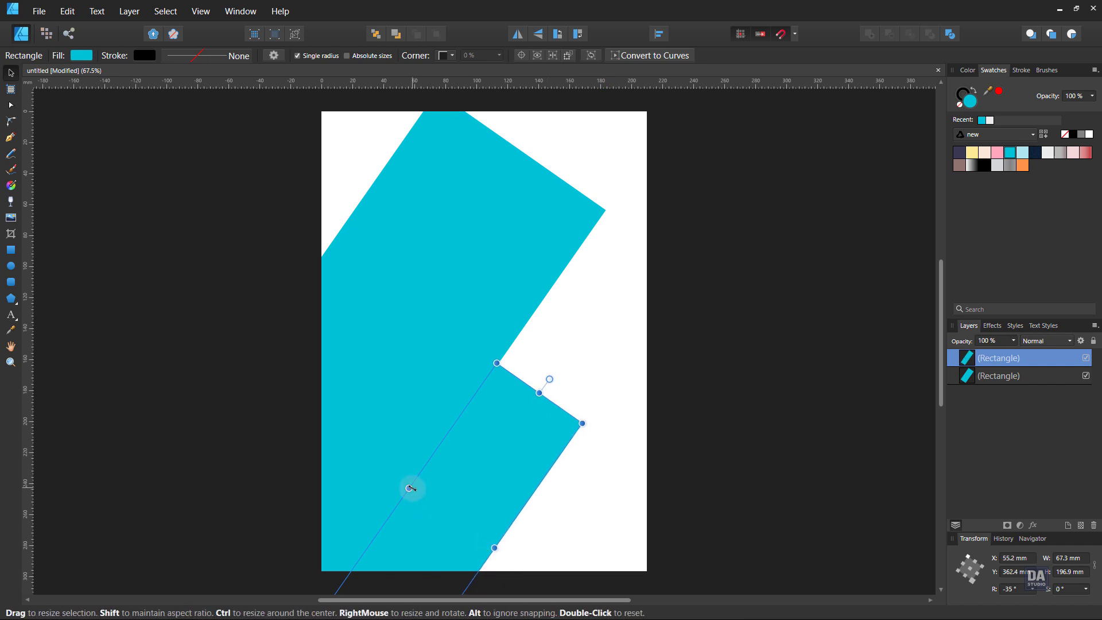
Step: Colour the duplicate band pale yellow
{"action": "left_click", "coordinate": [560, 456]}
{"action": "left_click", "coordinate": [508, 459]}
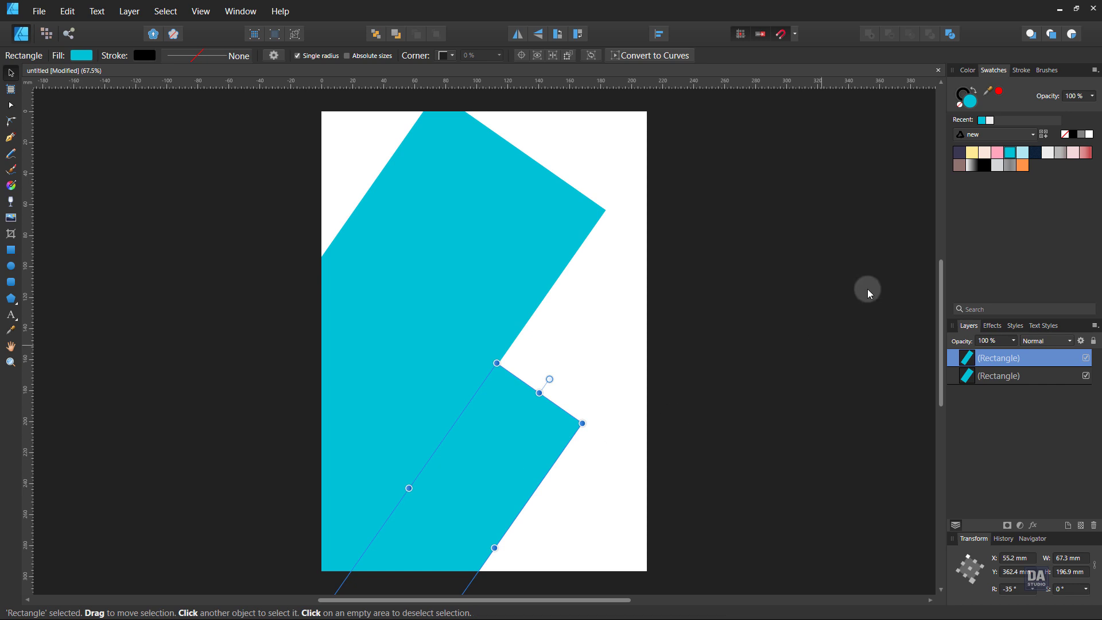
{"action": "left_click", "coordinate": [973, 152]}
{"action": "left_click", "coordinate": [791, 270]}
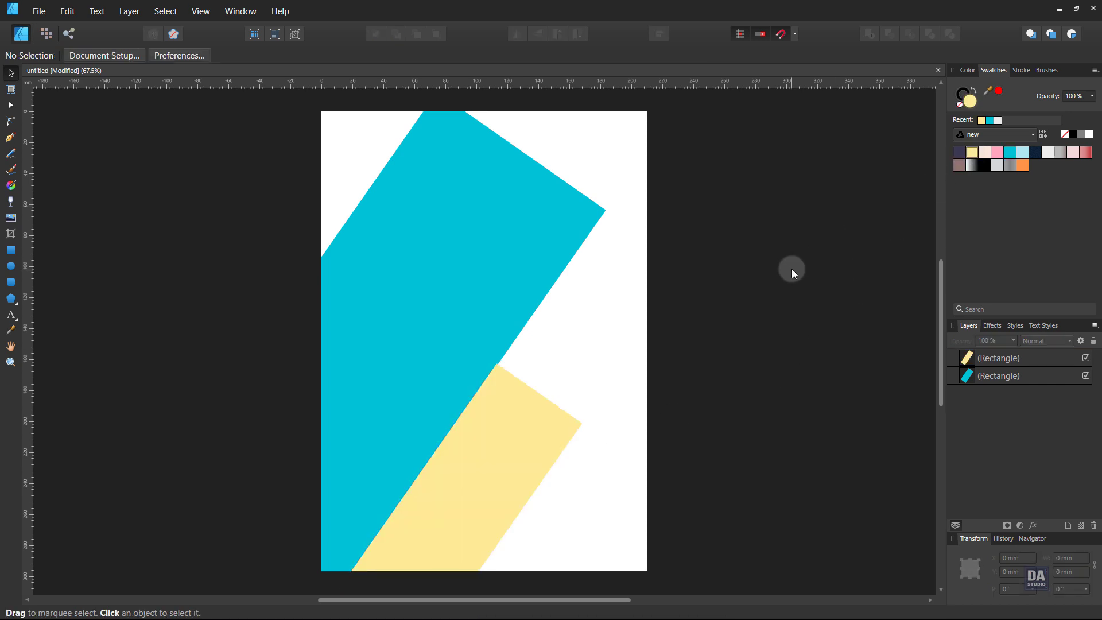
Step: Draw a square over the cyan band and rotate it to -35°
{"action": "left_click", "coordinate": [11, 249]}
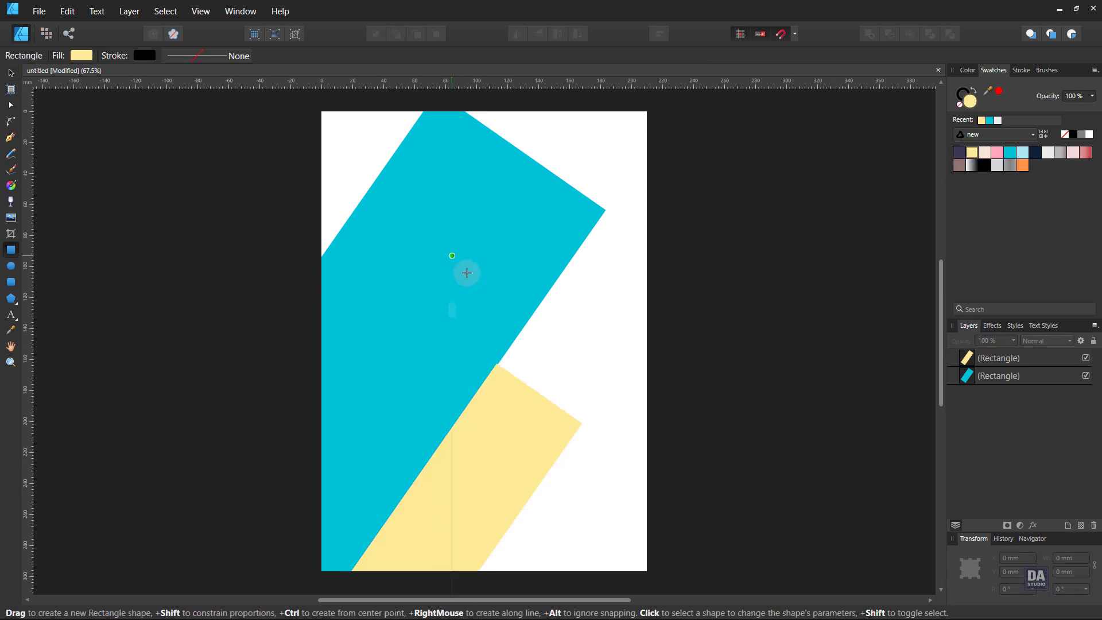
{"action": "mouse_move", "coordinate": [453, 256]}
{"action": "left_mouse_down"}
{"action": "mouse_move", "coordinate": [630, 424]}
{"action": "mouse_move", "coordinate": [655, 295]}
{"action": "left_mouse_up"}
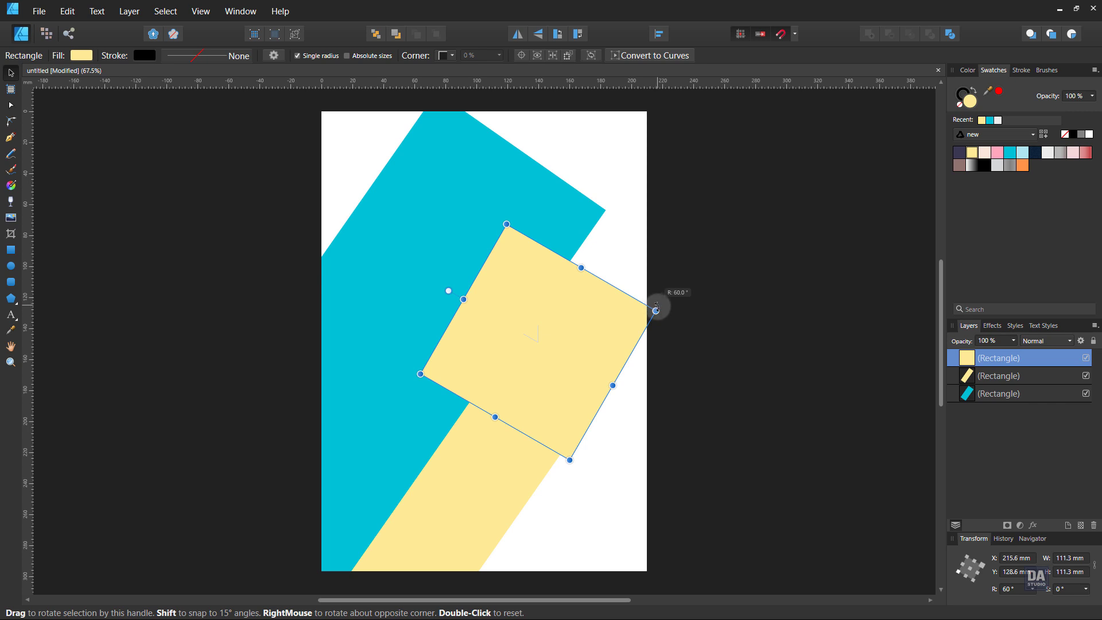
{"action": "left_click_drag", "start_coordinate": [658, 320], "coordinate": [659, 330]}
{"action": "type", "text": "-45"}
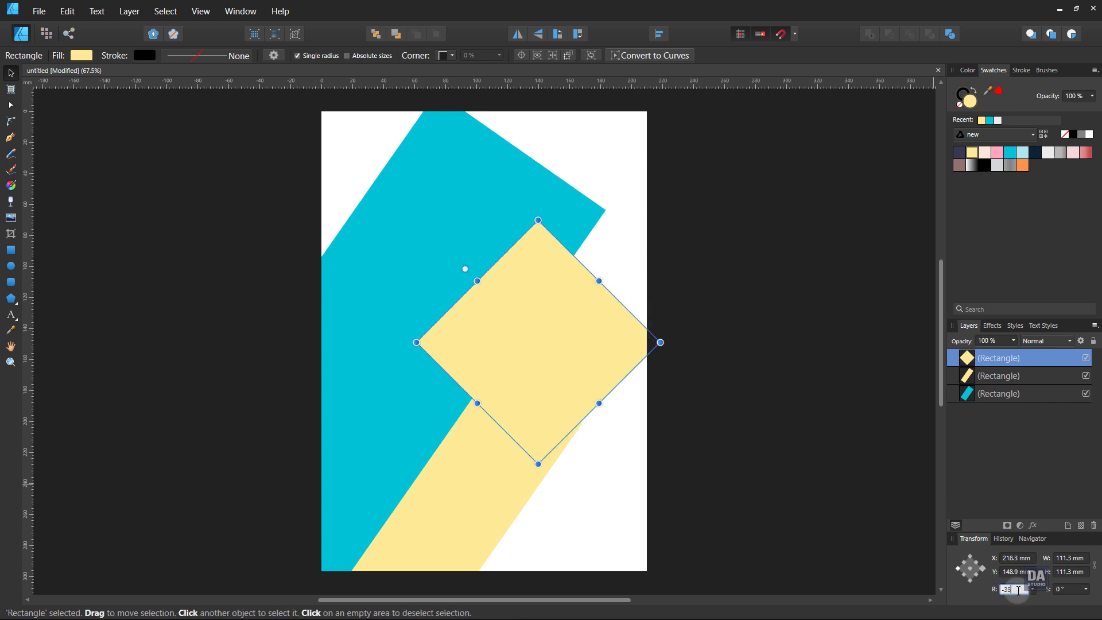
{"action": "key", "text": "Return"}
Step: Move and enlarge the rotated square so it overlaps the page's right side
{"action": "left_click_drag", "start_coordinate": [623, 272], "coordinate": [582, 382]}
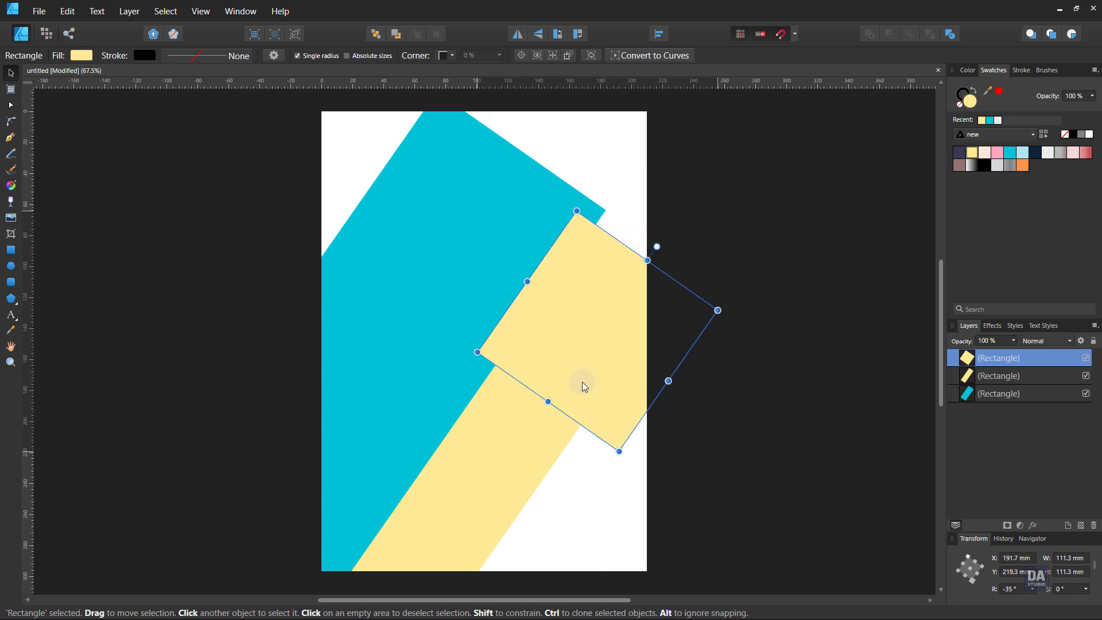
{"action": "left_click_drag", "start_coordinate": [477, 352], "coordinate": [411, 370]}
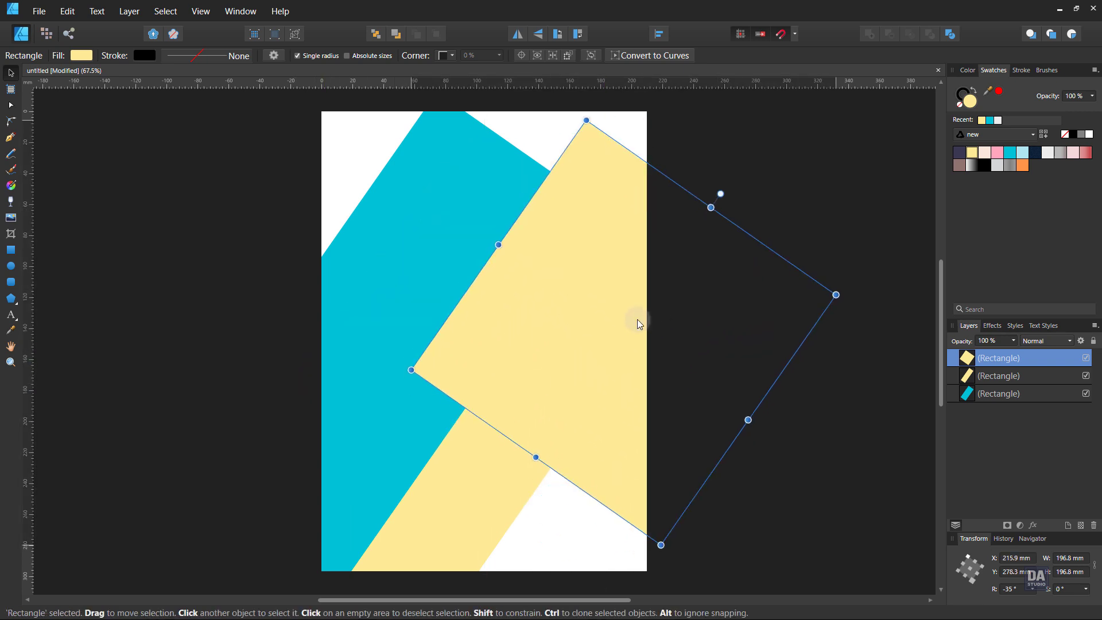
{"action": "mouse_move", "coordinate": [639, 323]}
{"action": "left_mouse_down"}
{"action": "mouse_move", "coordinate": [648, 316]}
{"action": "mouse_move", "coordinate": [628, 306]}
{"action": "left_mouse_up"}
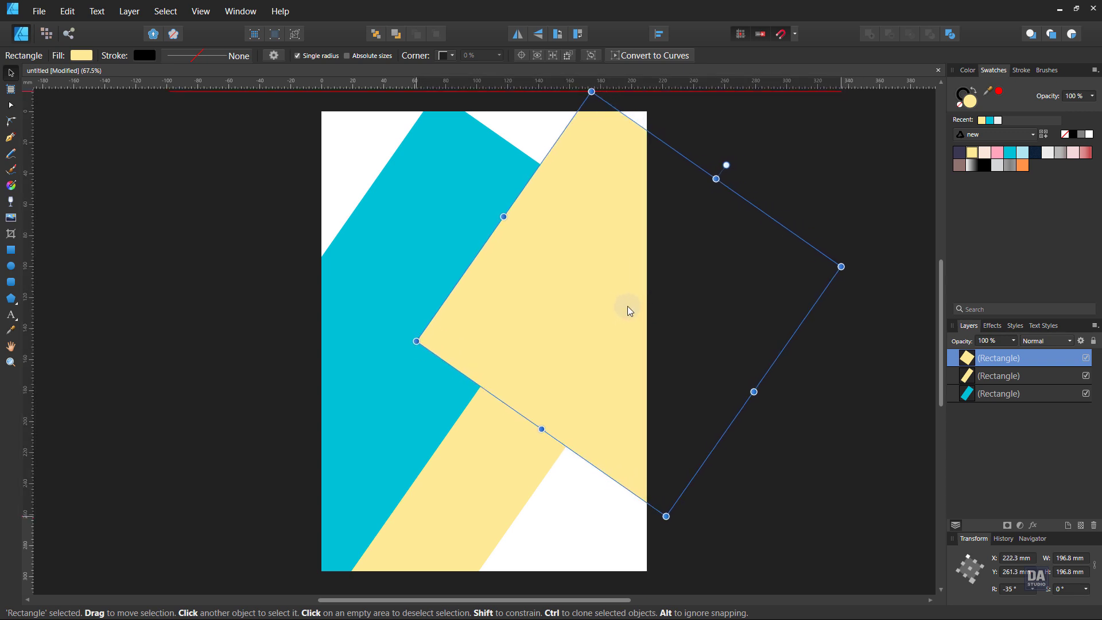
{"action": "left_click_drag", "start_coordinate": [841, 266], "coordinate": [919, 252]}
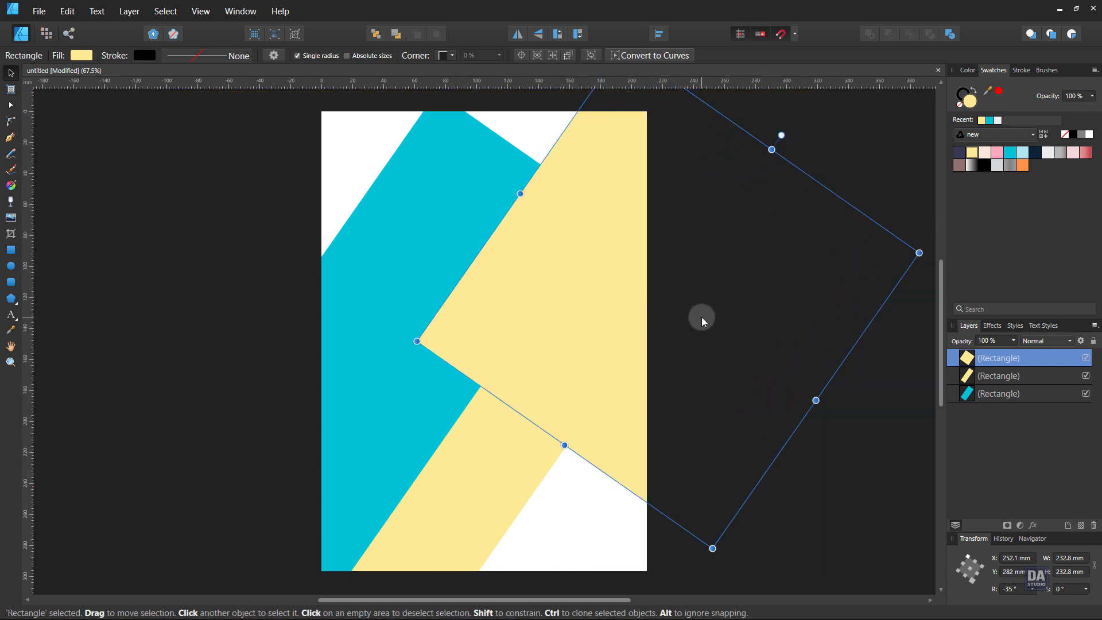
{"action": "left_click_drag", "start_coordinate": [702, 317], "coordinate": [692, 317]}
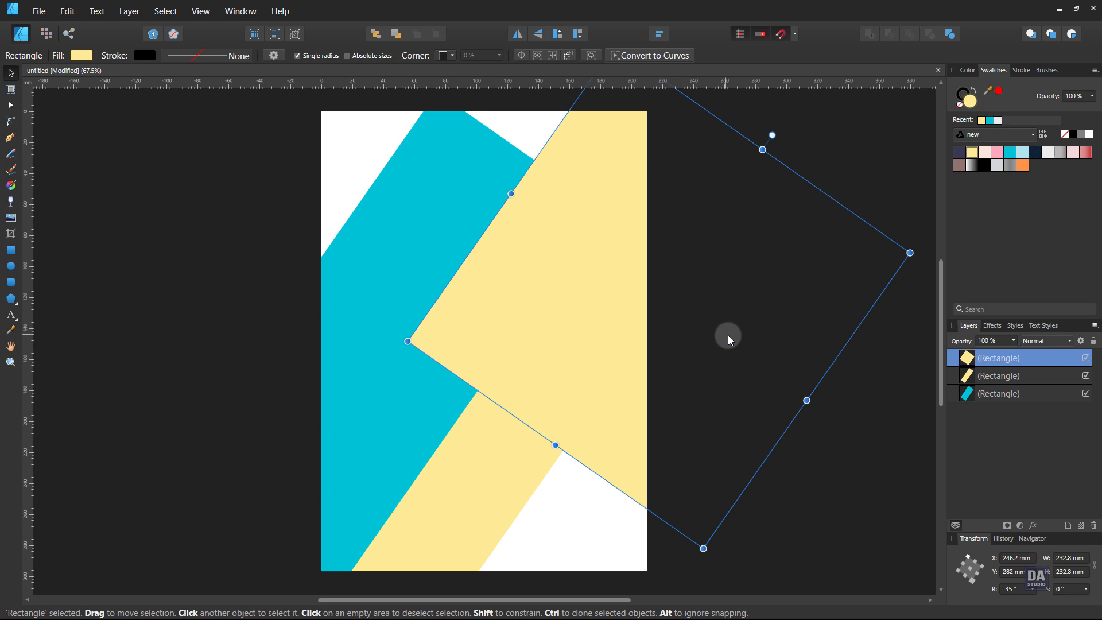
Step: Give the large rotated square a pink fill and fit the whole page in view
{"action": "left_click", "coordinate": [853, 460]}
{"action": "left_click", "coordinate": [567, 361]}
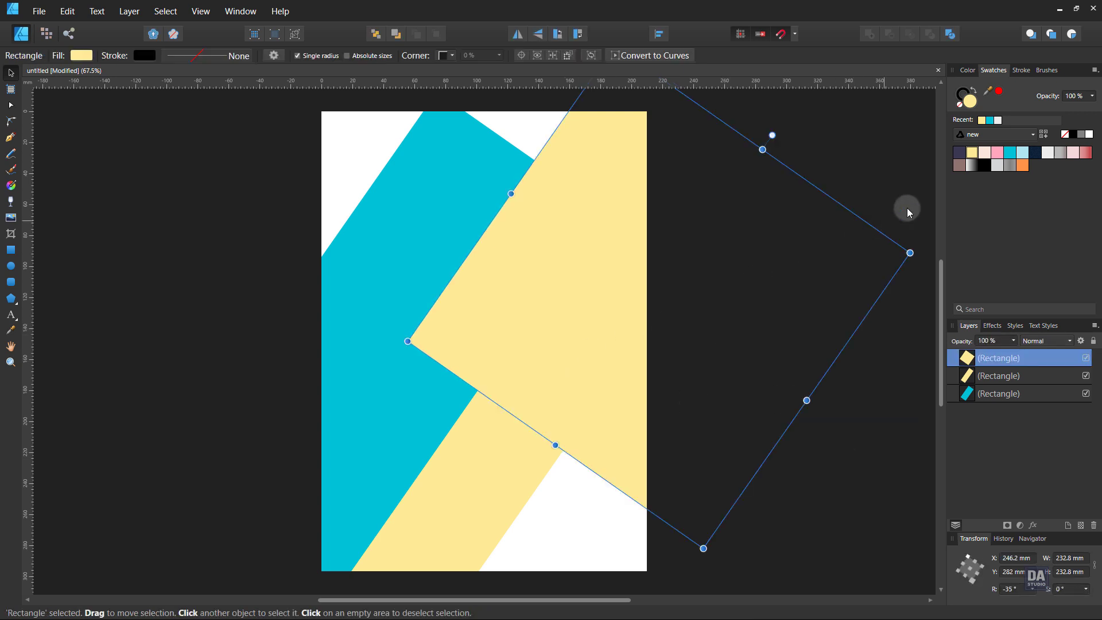
{"action": "left_click", "coordinate": [997, 154]}
{"action": "left_click", "coordinate": [843, 392]}
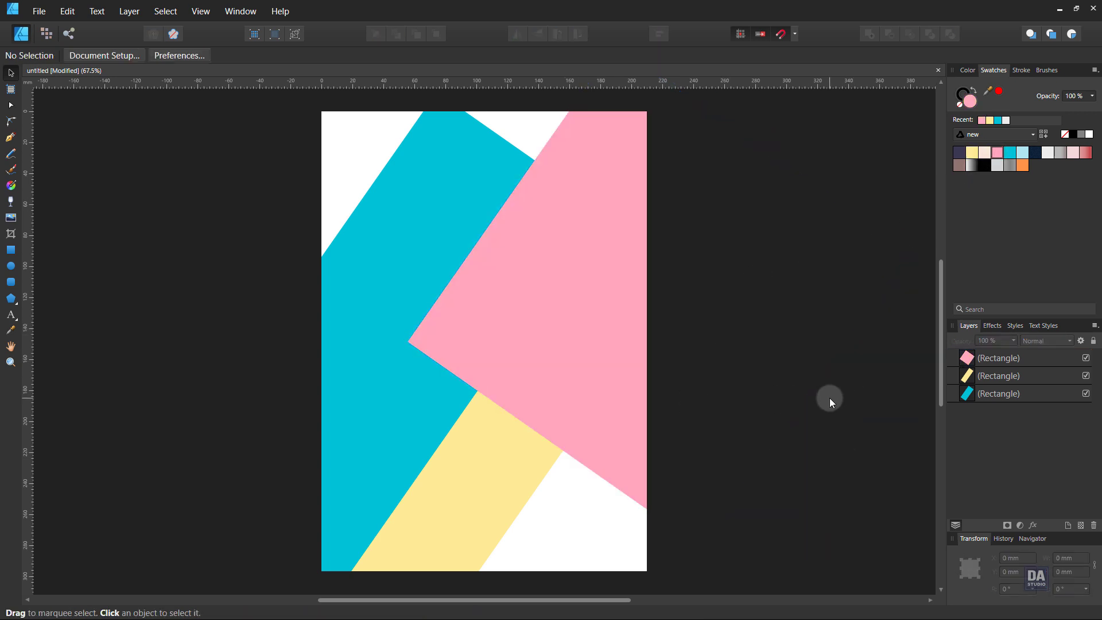
{"action": "key", "text": "z"}
{"action": "key", "text": "ctrl+0"}
Step: Draw a light-blue rectangle over the top half of the page and send it to the back
{"action": "key", "text": "v"}
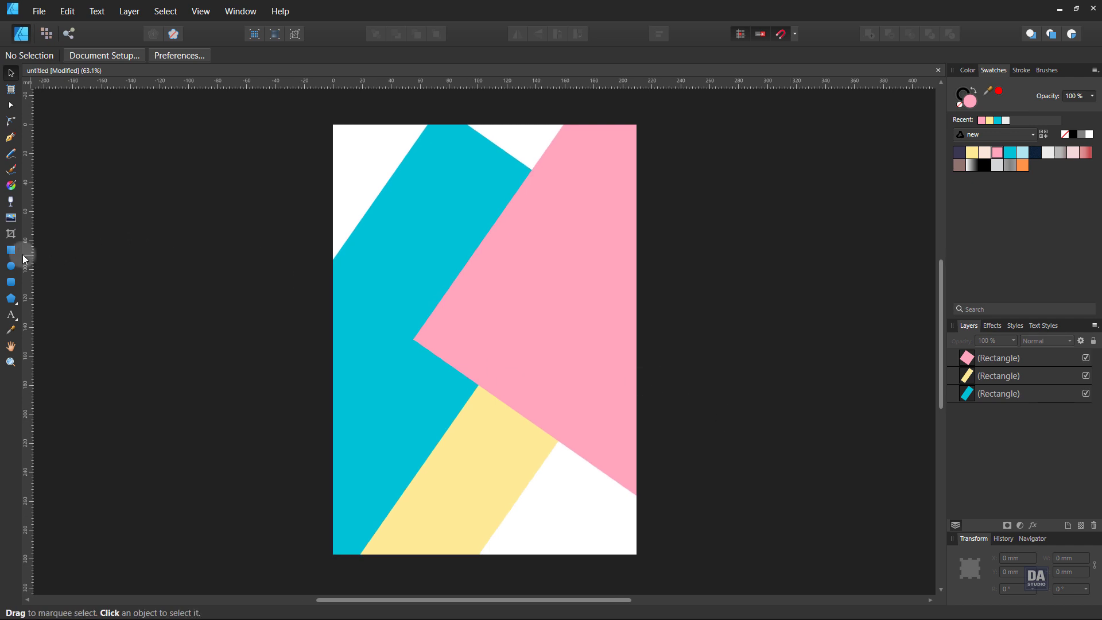
{"action": "left_click", "coordinate": [11, 250]}
{"action": "mouse_move", "coordinate": [334, 126]}
{"action": "left_mouse_down"}
{"action": "mouse_move", "coordinate": [610, 400]}
{"action": "mouse_move", "coordinate": [638, 340]}
{"action": "left_mouse_up"}
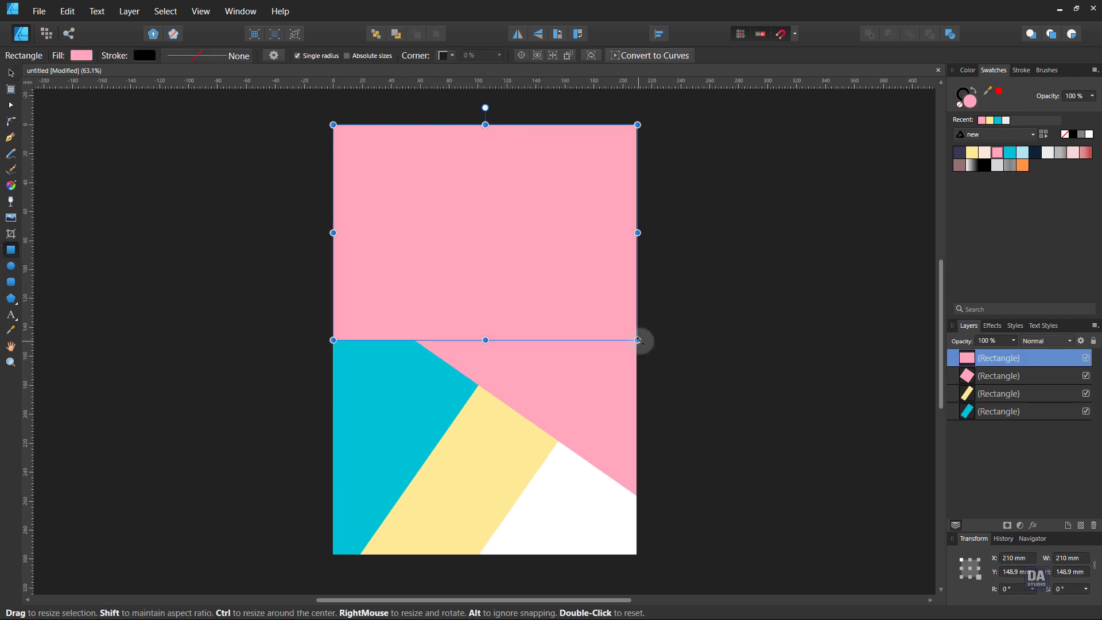
{"action": "left_click", "coordinate": [1023, 156]}
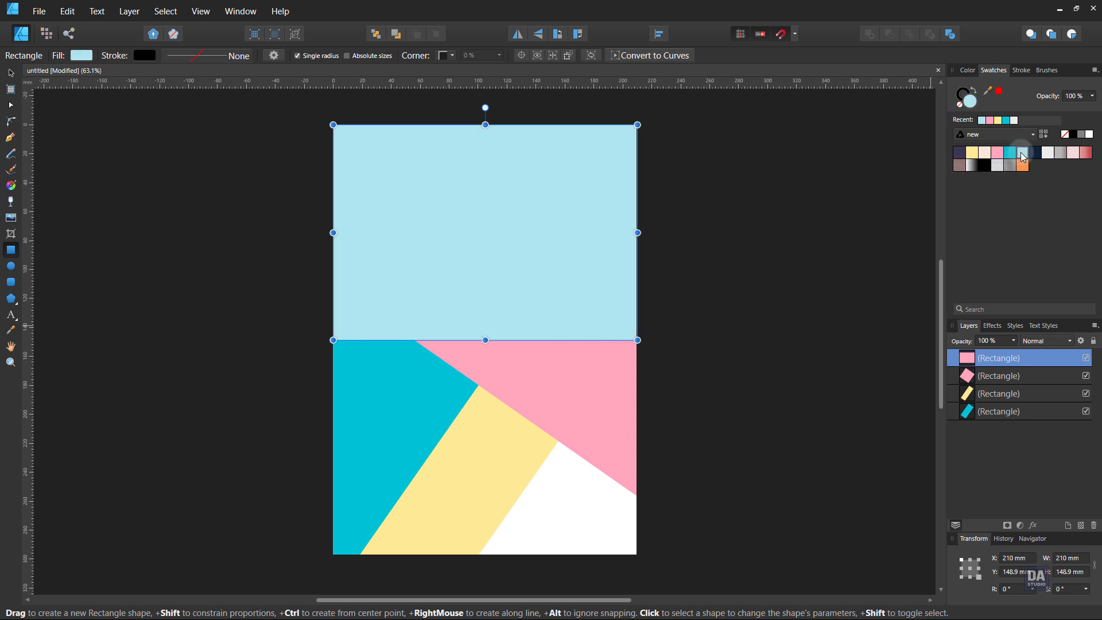
{"action": "left_click_drag", "start_coordinate": [1045, 360], "coordinate": [1035, 485]}
{"action": "right_click", "coordinate": [1037, 407]}
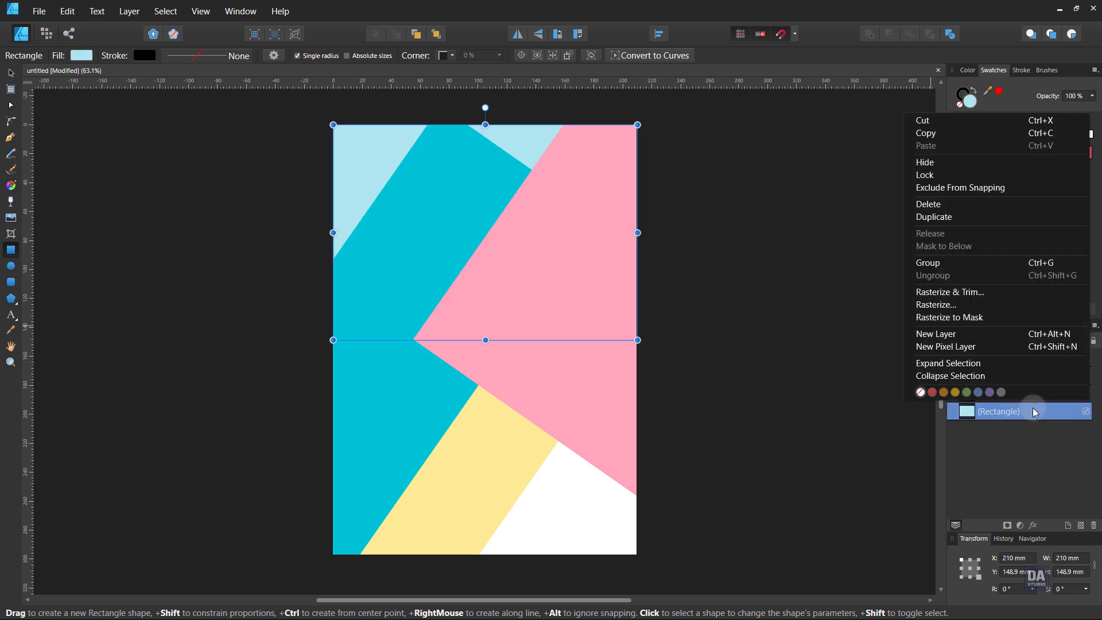
{"action": "left_click", "coordinate": [599, 399]}
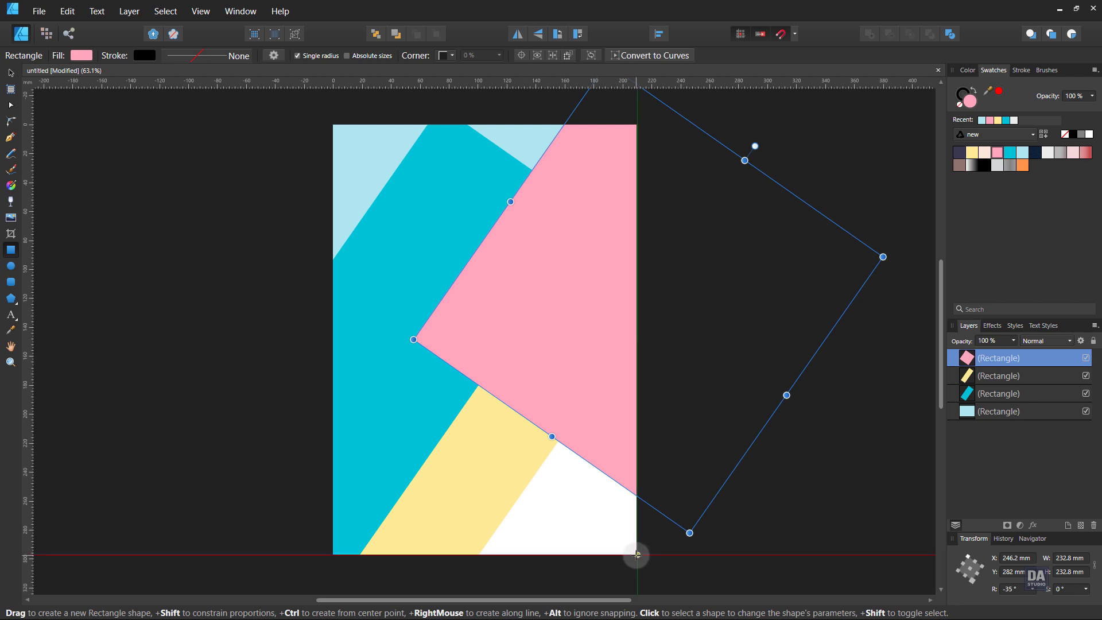
Step: Draw a pale peach rectangle over the bottom half and send it behind everything
{"action": "left_click_drag", "start_coordinate": [636, 554], "coordinate": [333, 340]}
{"action": "mouse_move", "coordinate": [1010, 358]}
{"action": "left_mouse_down"}
{"action": "mouse_move", "coordinate": [1053, 474]}
{"action": "mouse_move", "coordinate": [1037, 446]}
{"action": "left_mouse_up"}
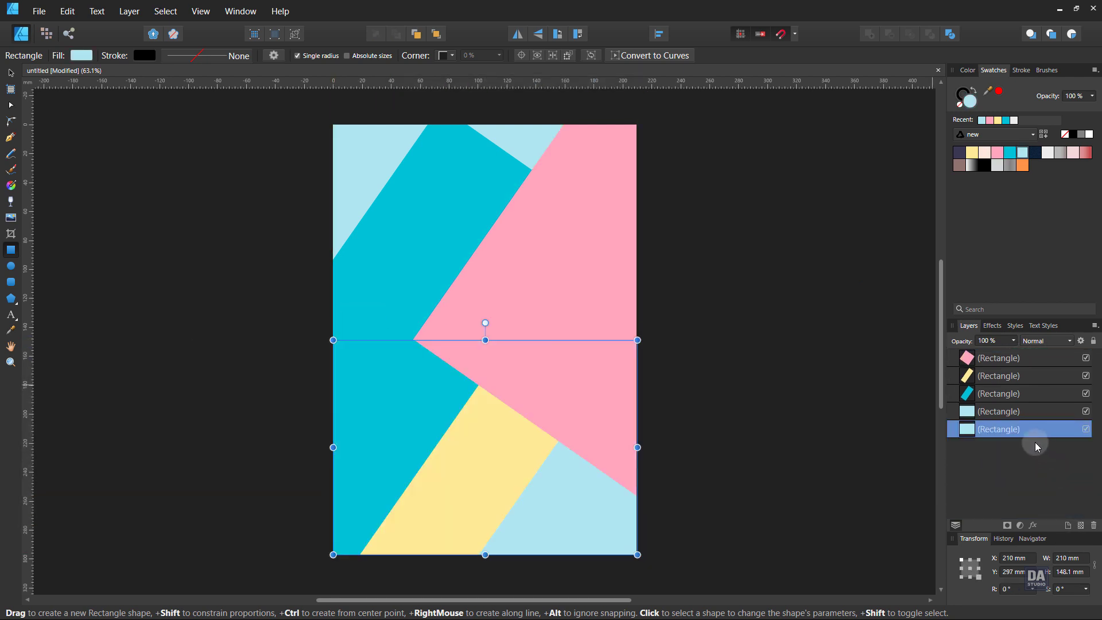
{"action": "left_click", "coordinate": [985, 156]}
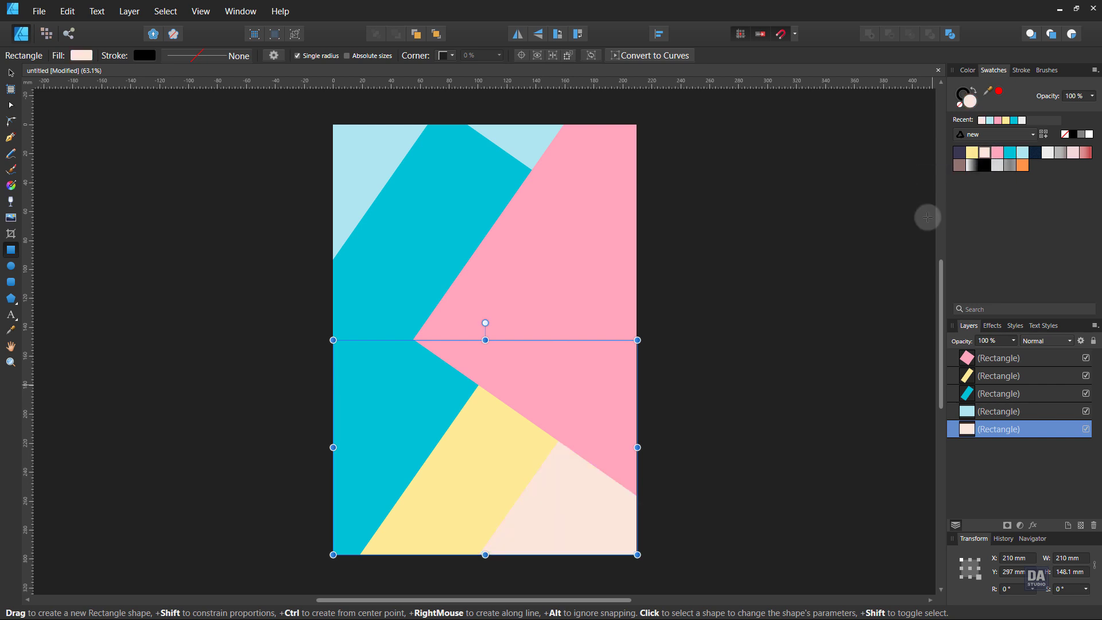
{"action": "key", "text": "v"}
{"action": "left_click", "coordinate": [170, 251]}
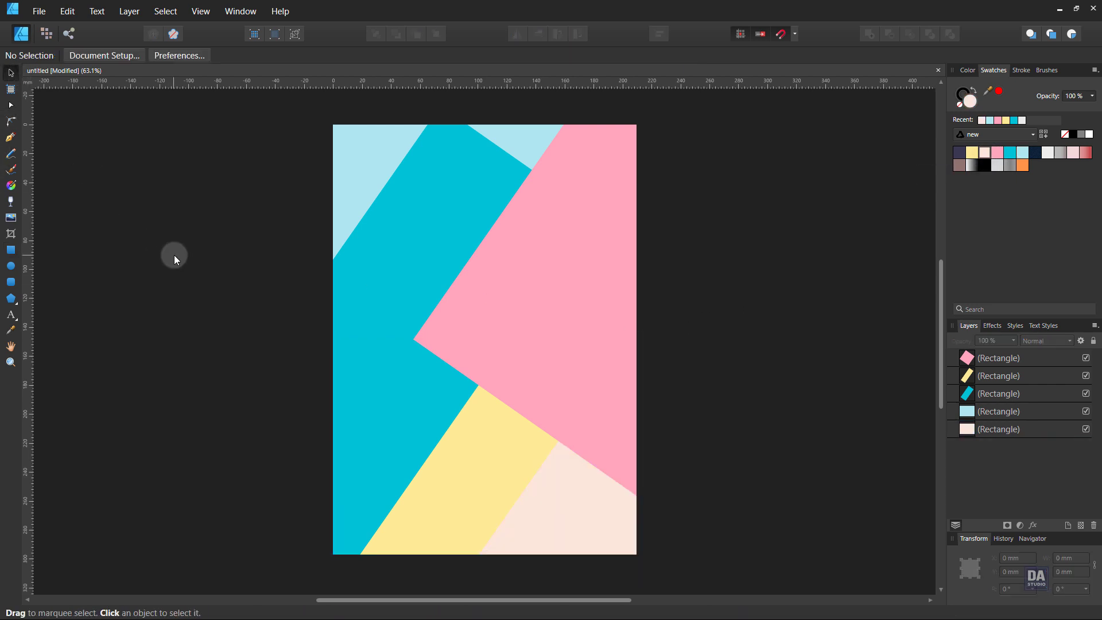
Step: Draw a page-sized rectangle, move it to the bottom, and nest all shapes inside it
{"action": "left_click", "coordinate": [10, 250]}
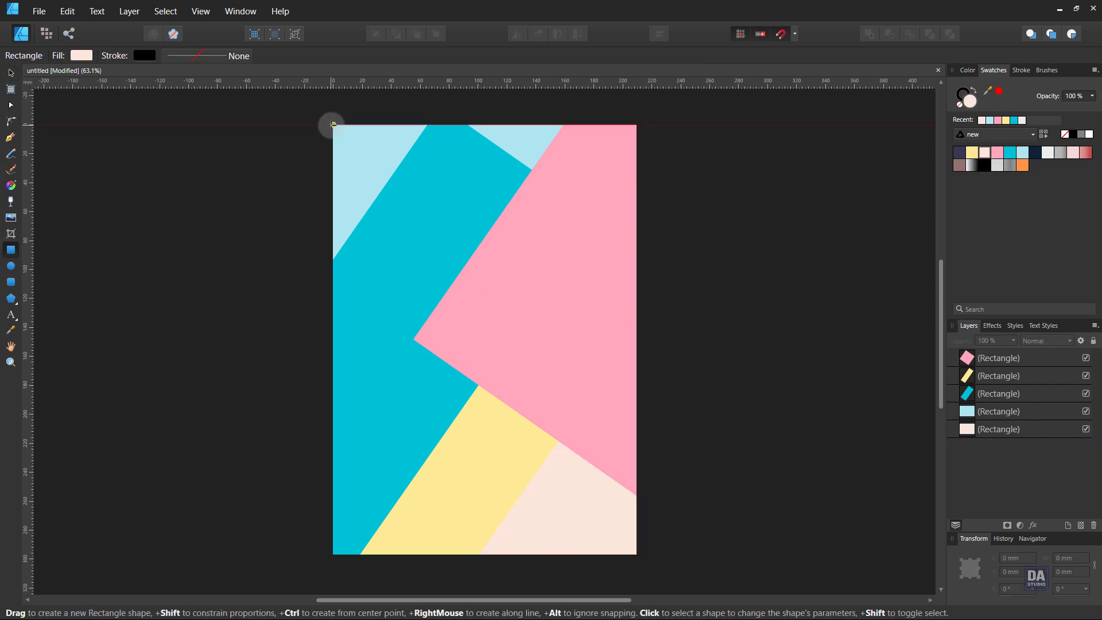
{"action": "left_click_drag", "start_coordinate": [333, 124], "coordinate": [637, 555]}
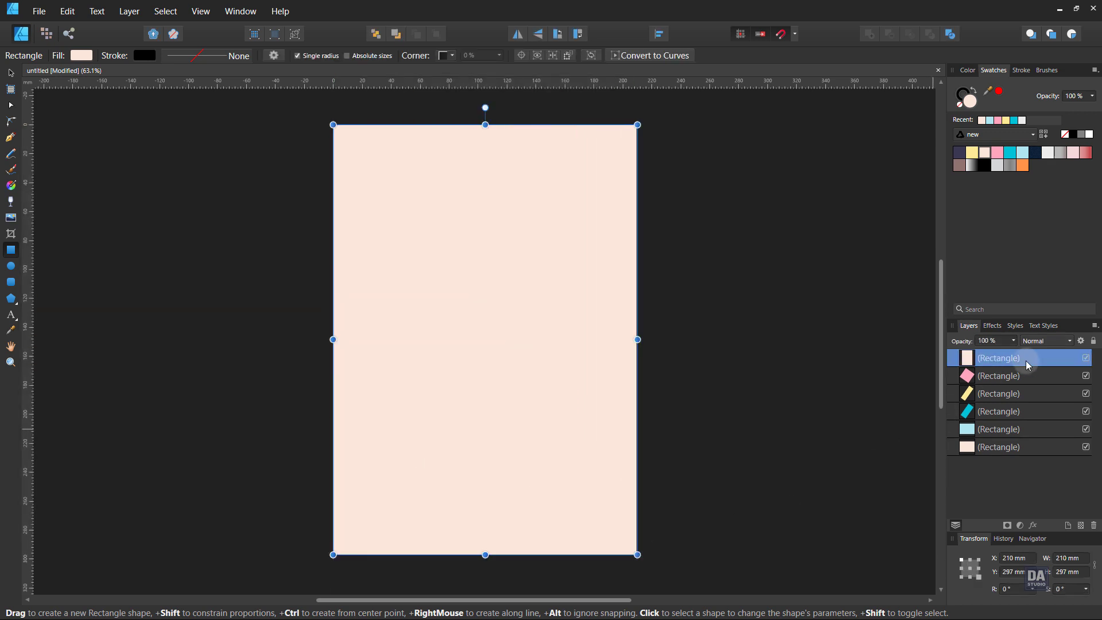
{"action": "left_click_drag", "start_coordinate": [1027, 365], "coordinate": [1028, 449]}
{"action": "left_click", "coordinate": [1025, 358]}
{"action": "left_click", "coordinate": [1016, 429], "text": "shift"}
{"action": "left_click", "coordinate": [901, 462]}
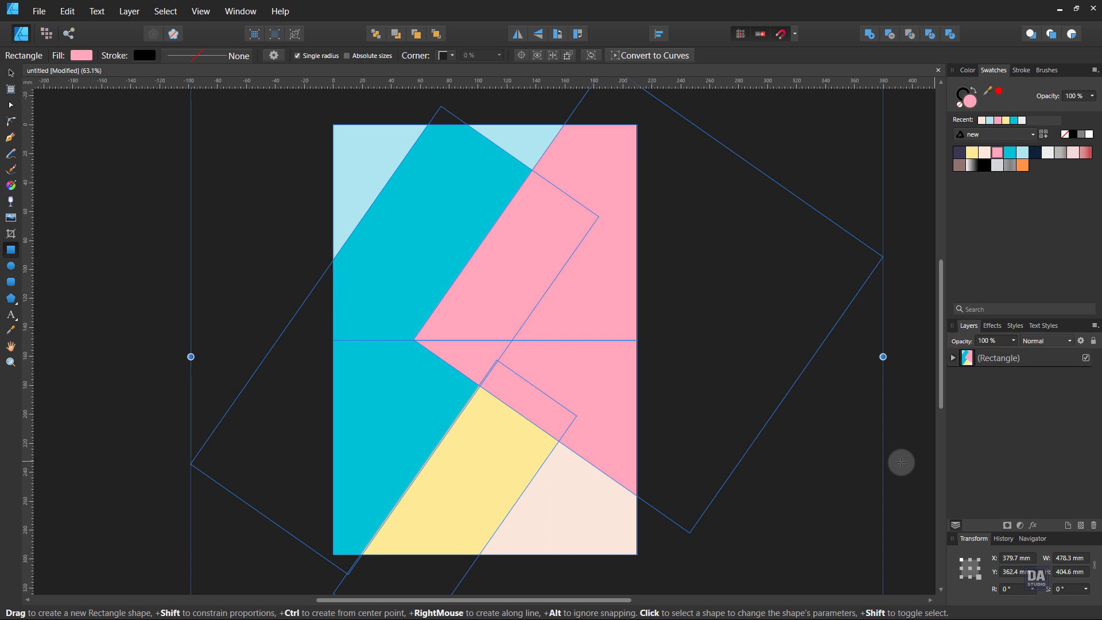
Step: Select the clipped artwork group, undoing an accidental downward shift
{"action": "key", "text": "v"}
{"action": "left_click", "coordinate": [613, 426]}
{"action": "left_click", "coordinate": [672, 423]}
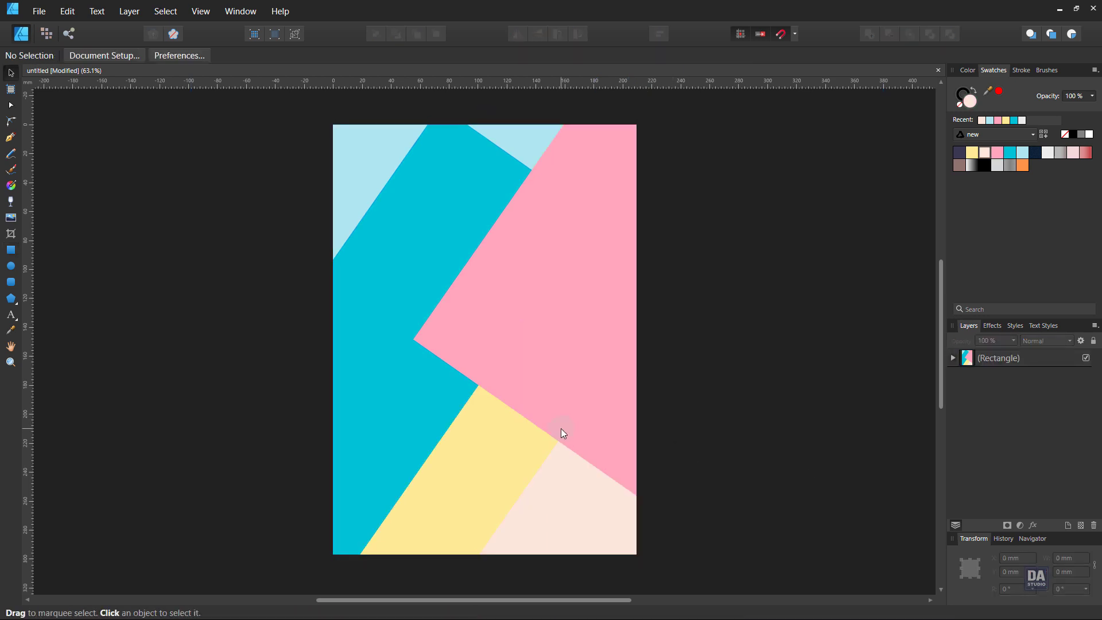
{"action": "left_click_drag", "start_coordinate": [495, 393], "coordinate": [494, 426]}
{"action": "key", "text": "ctrl+z"}
{"action": "left_click", "coordinate": [701, 391]}
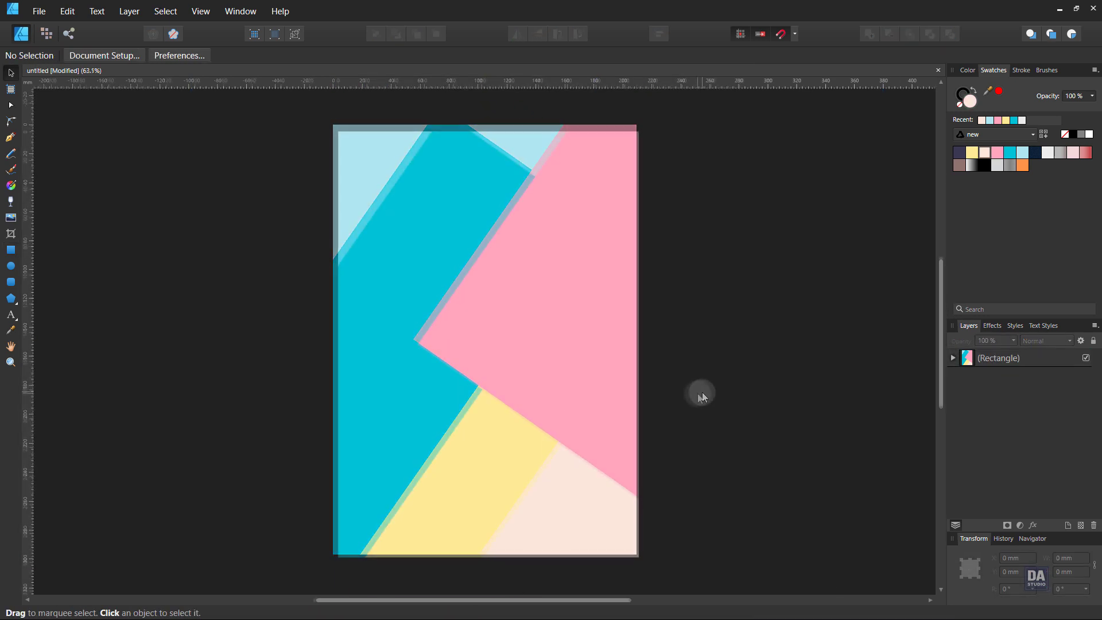
{"action": "left_click", "coordinate": [619, 407]}
Step: Enlarge the pink square inside the group and shift it slightly right
{"action": "double_click", "coordinate": [618, 407]}
{"action": "mouse_move", "coordinate": [690, 534]}
{"action": "left_mouse_down"}
{"action": "mouse_move", "coordinate": [735, 586]}
{"action": "mouse_move", "coordinate": [702, 575]}
{"action": "left_mouse_up"}
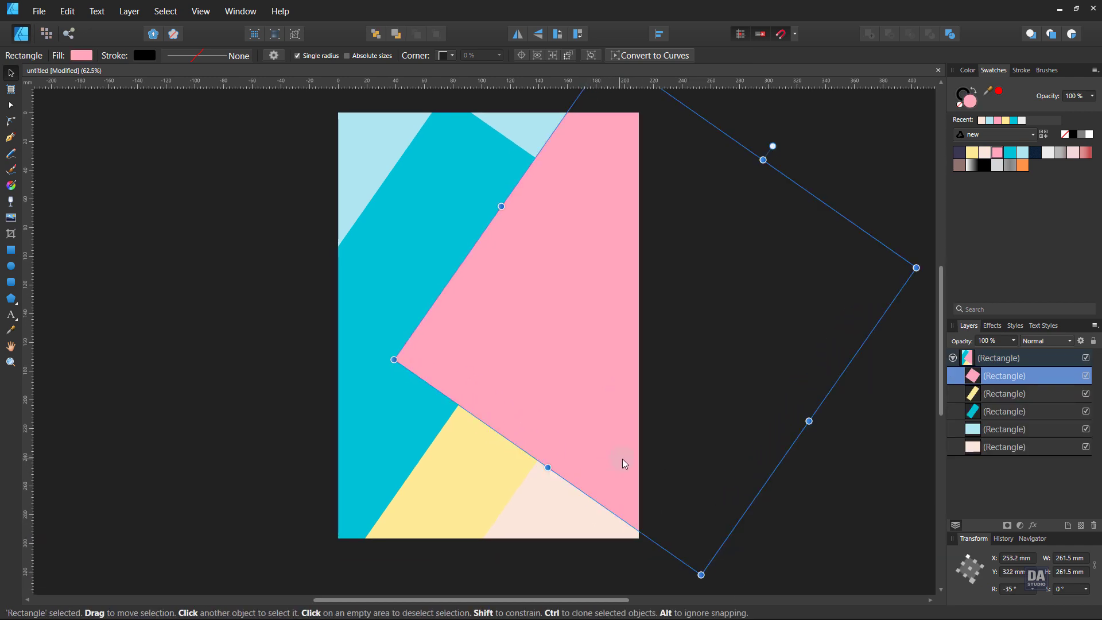
{"action": "mouse_move", "coordinate": [636, 464]}
{"action": "left_mouse_down"}
{"action": "mouse_move", "coordinate": [652, 458]}
{"action": "mouse_move", "coordinate": [655, 474]}
{"action": "left_mouse_up"}
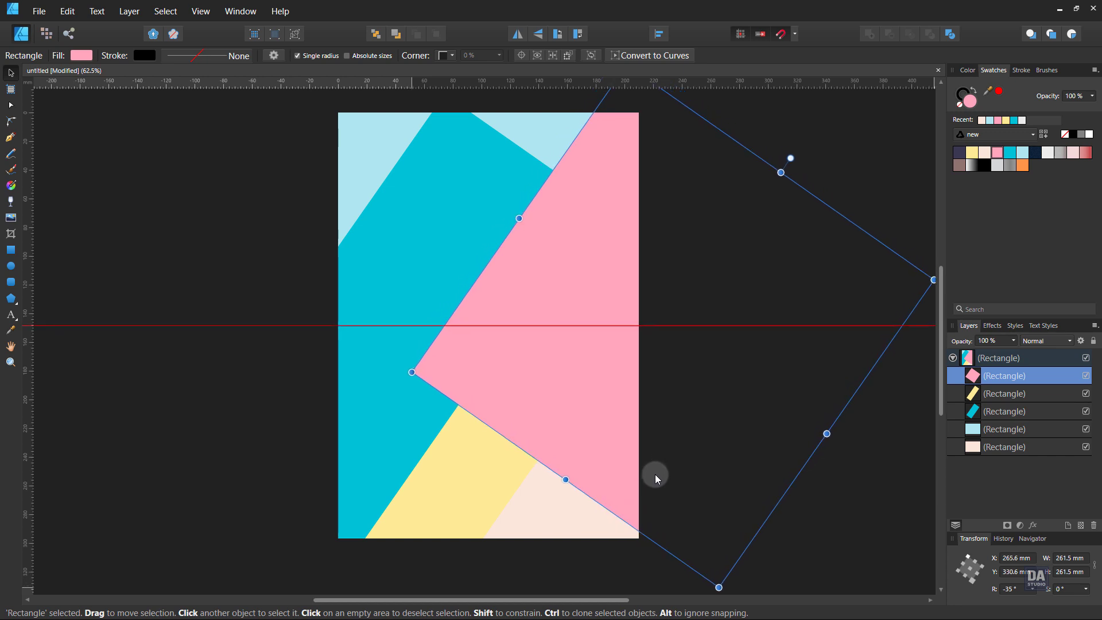
{"action": "left_click_drag", "start_coordinate": [518, 227], "coordinate": [515, 217]}
{"action": "left_click", "coordinate": [800, 226]}
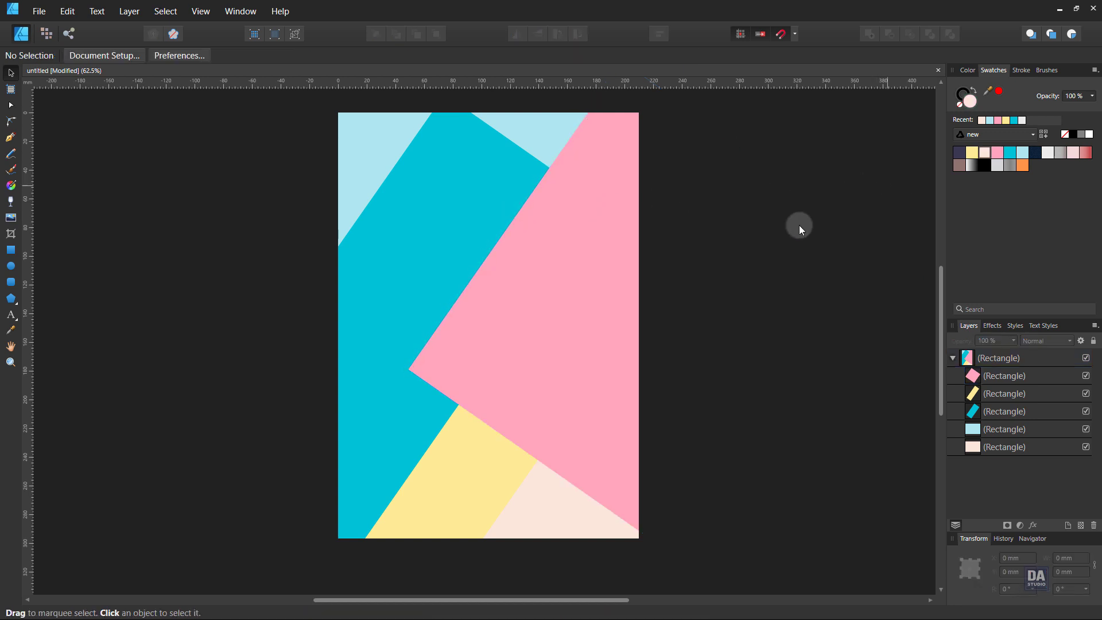
Step: Reselect the page artwork group and bring up the studio panels list
{"action": "scroll", "coordinate": [797, 226], "scroll_direction": "up", "scroll_amount": 1}
{"action": "left_click", "coordinate": [583, 257]}
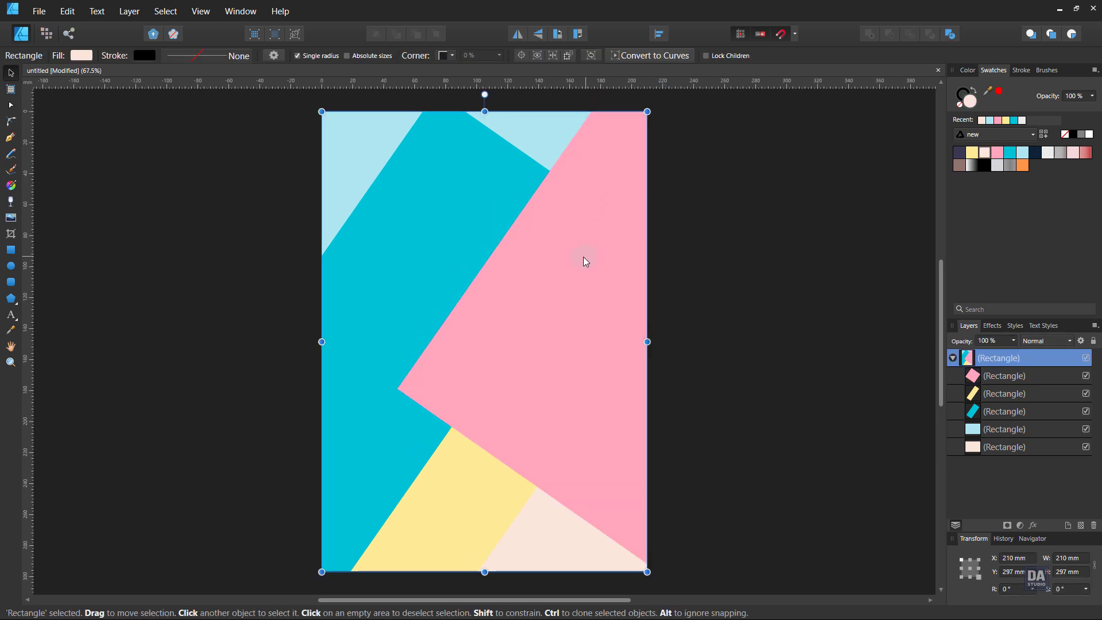
{"action": "left_click", "coordinate": [224, 383]}
{"action": "left_click", "coordinate": [201, 12]}
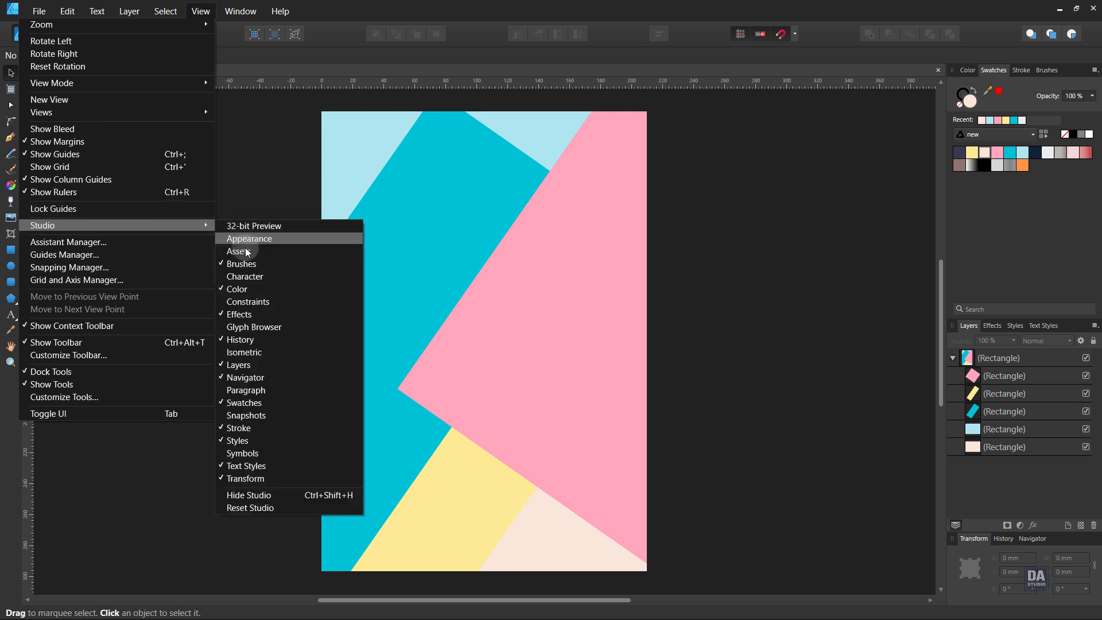
Step: Place the COMPANY NAME block from the Assets panel and rotate it to 55°
{"action": "left_click", "coordinate": [246, 252]}
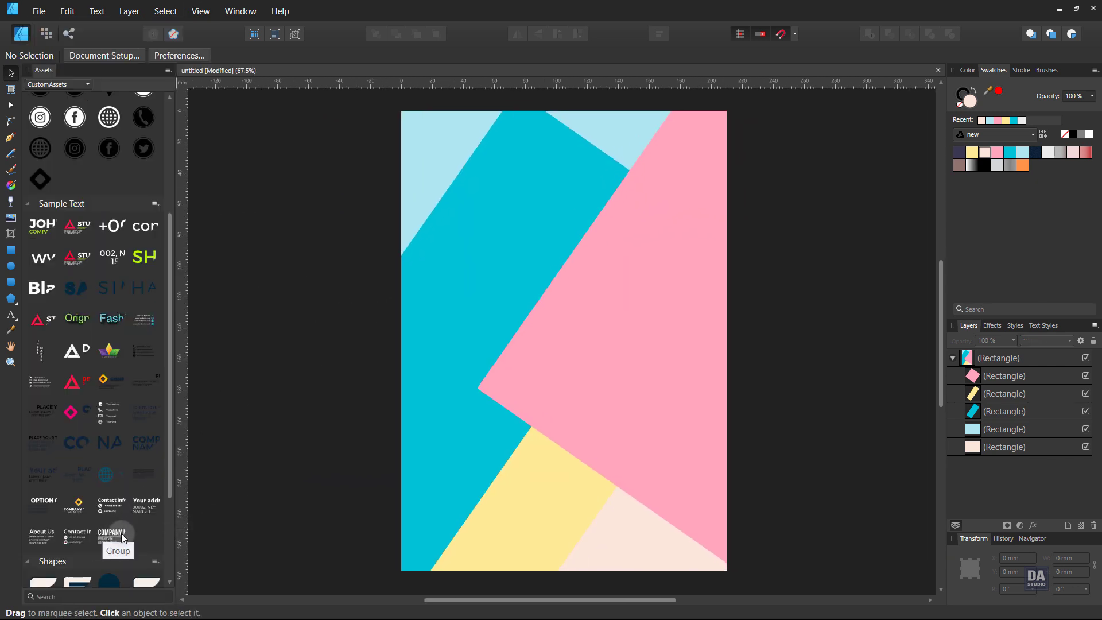
{"action": "left_click_drag", "start_coordinate": [122, 538], "coordinate": [523, 261]}
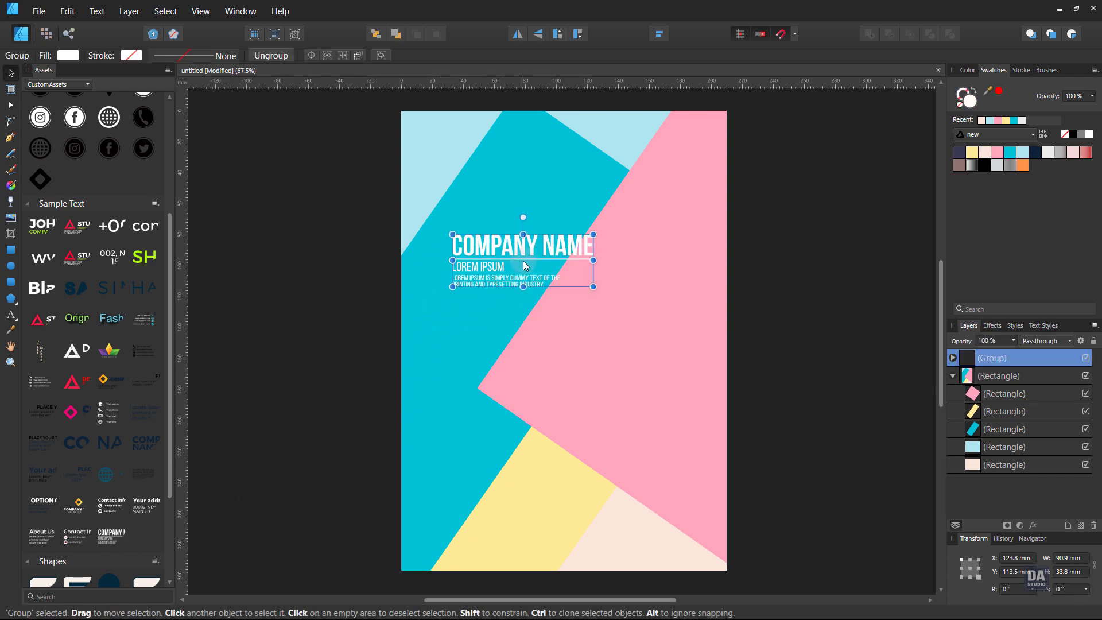
{"action": "left_click", "coordinate": [1008, 590]}
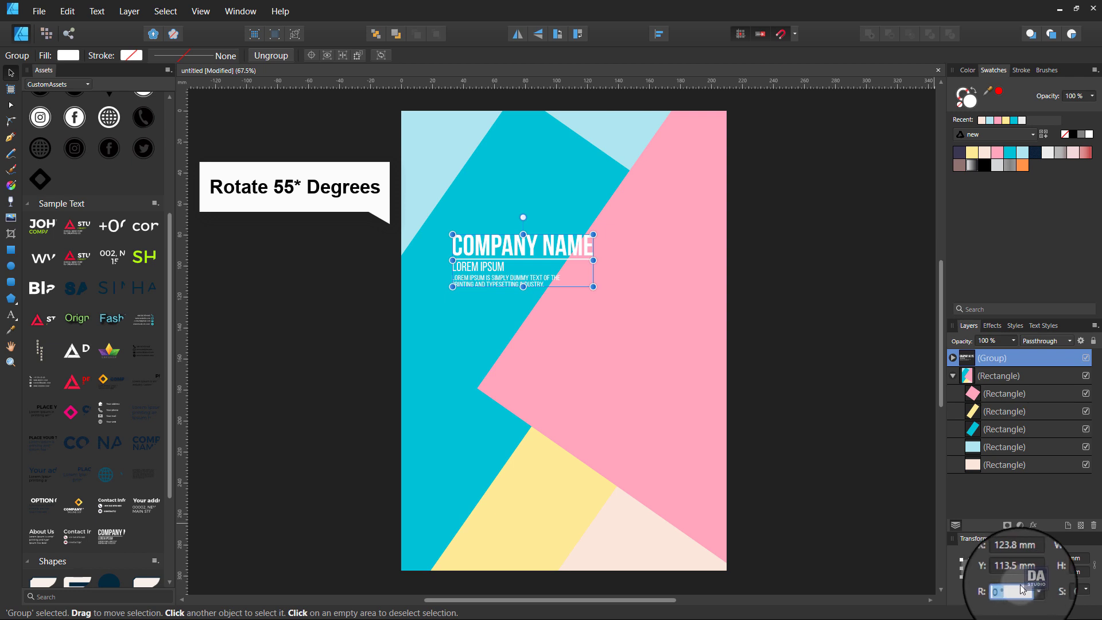
{"action": "type", "text": "55"}
{"action": "key", "text": "Return"}
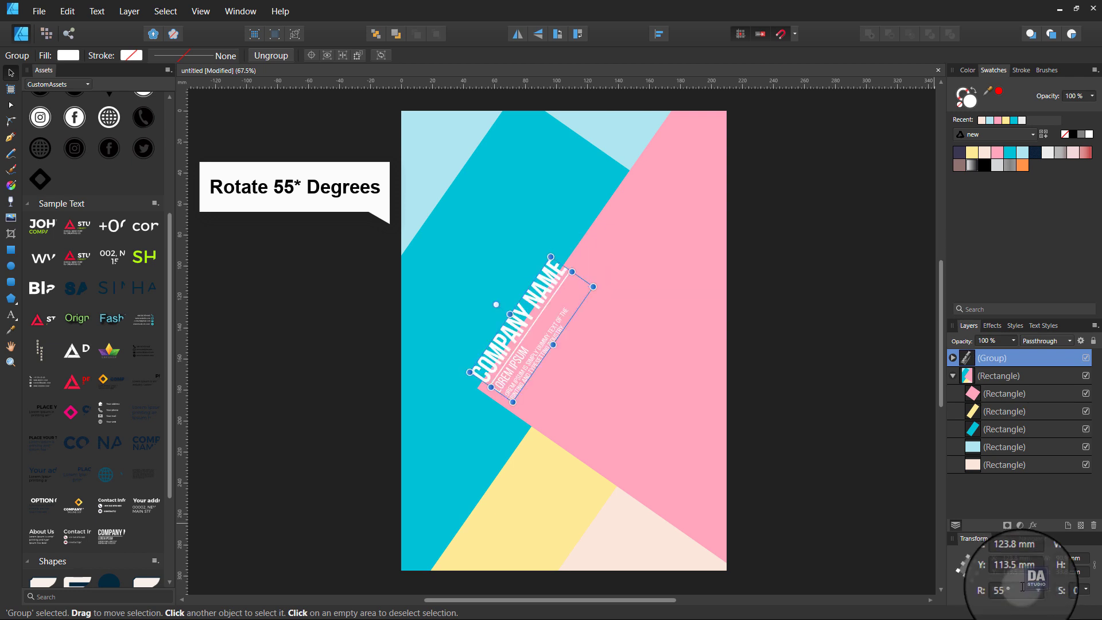
Step: Move the name block up-left, enlarge it, and select its two text objects
{"action": "left_click_drag", "start_coordinate": [503, 302], "coordinate": [474, 214]}
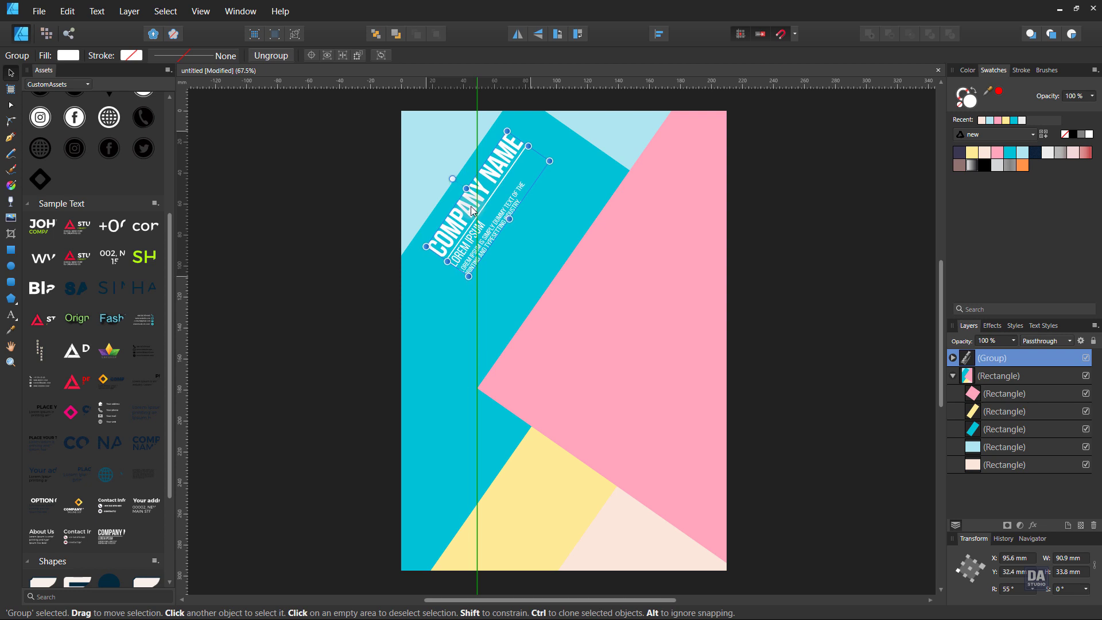
{"action": "left_click_drag", "start_coordinate": [549, 165], "coordinate": [565, 151]}
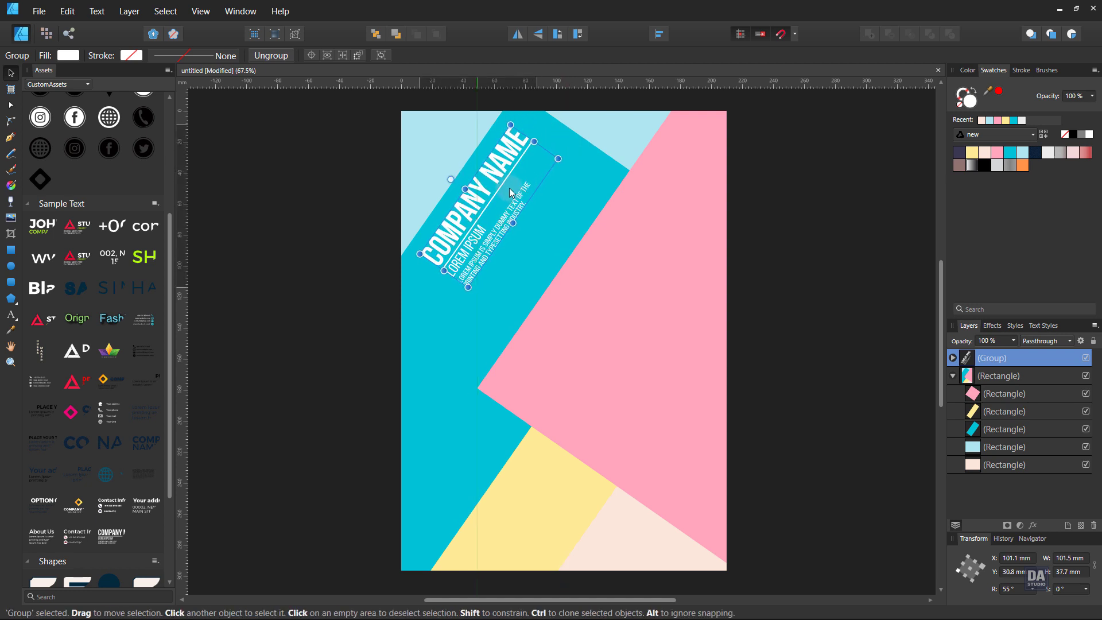
{"action": "left_click_drag", "start_coordinate": [523, 184], "coordinate": [517, 189]}
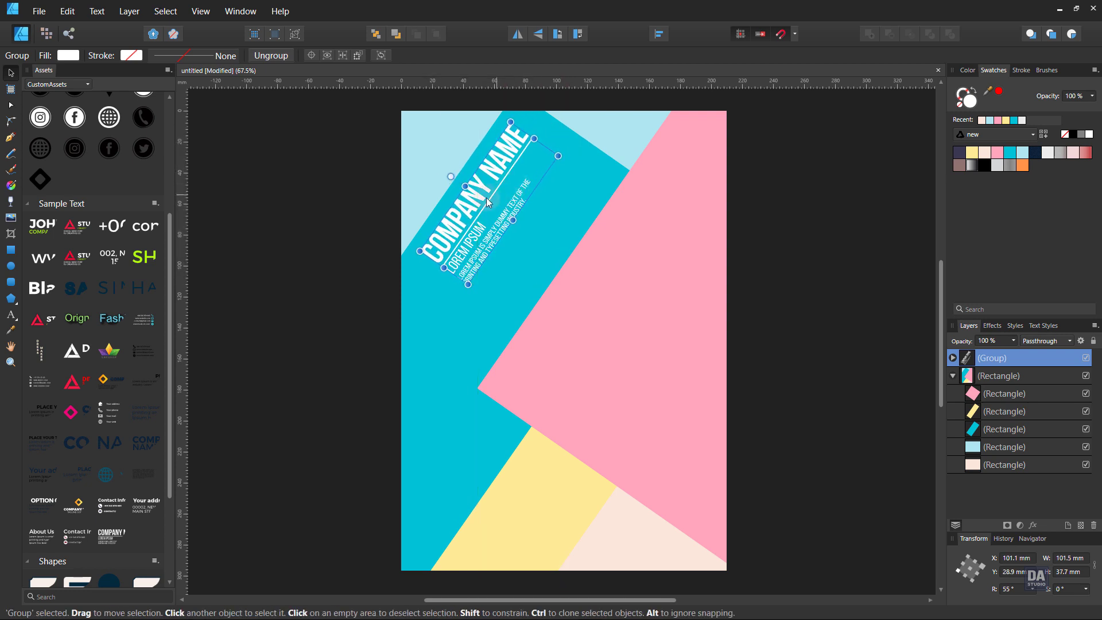
{"action": "double_click", "coordinate": [479, 198]}
{"action": "left_click", "coordinate": [475, 241], "text": "shift"}
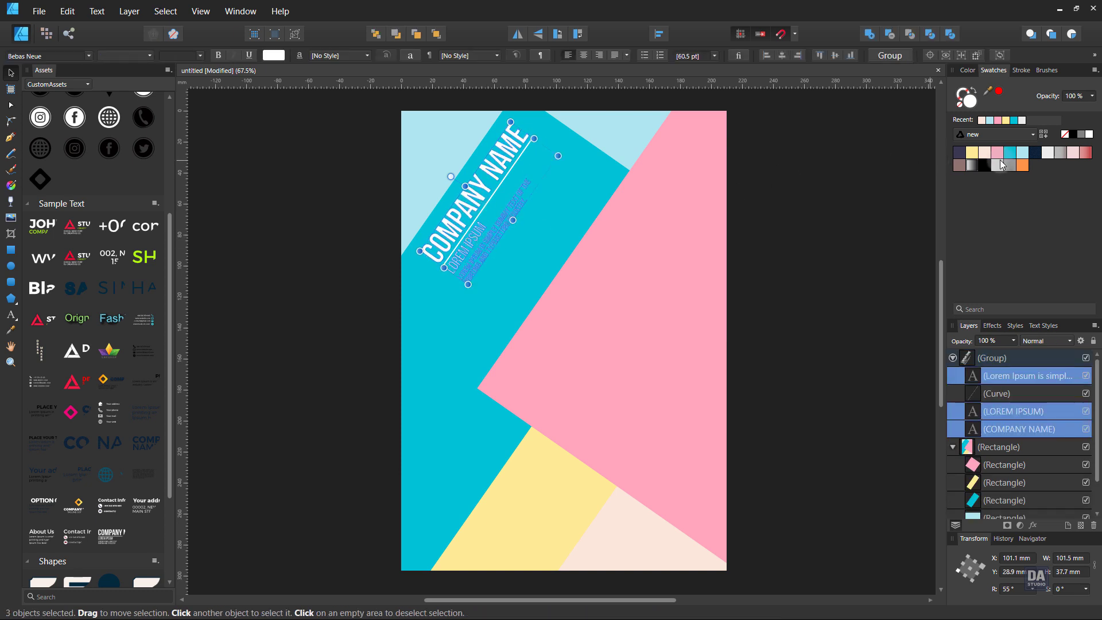
Step: Apply the dark slate swatch to the COMPANY NAME texts and the underline beneath them
{"action": "left_click", "coordinate": [959, 153]}
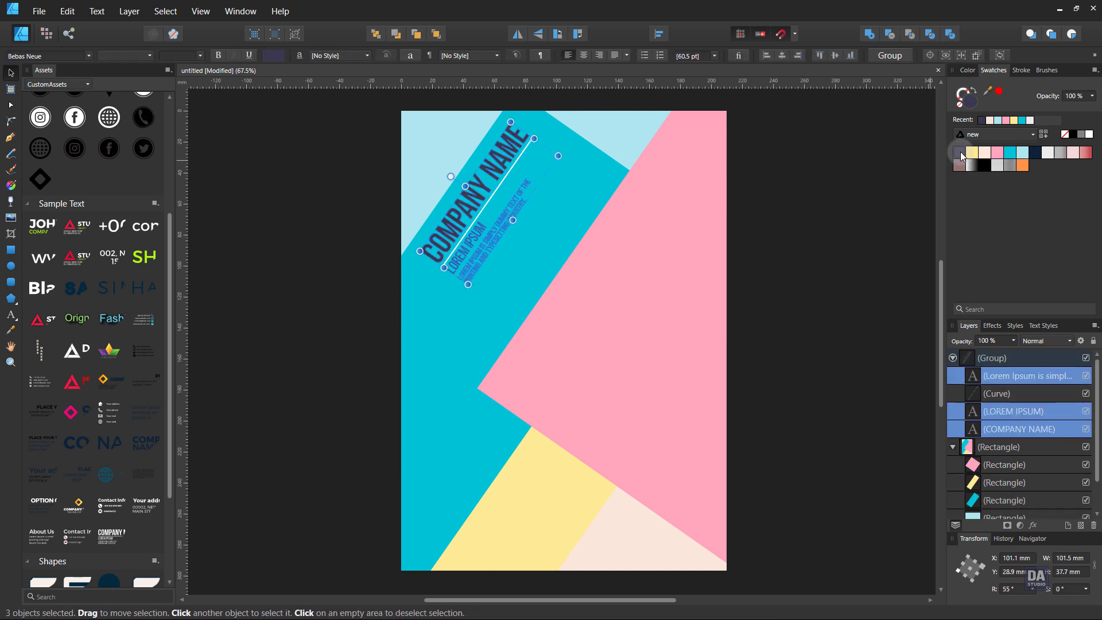
{"action": "double_click", "coordinate": [496, 194]}
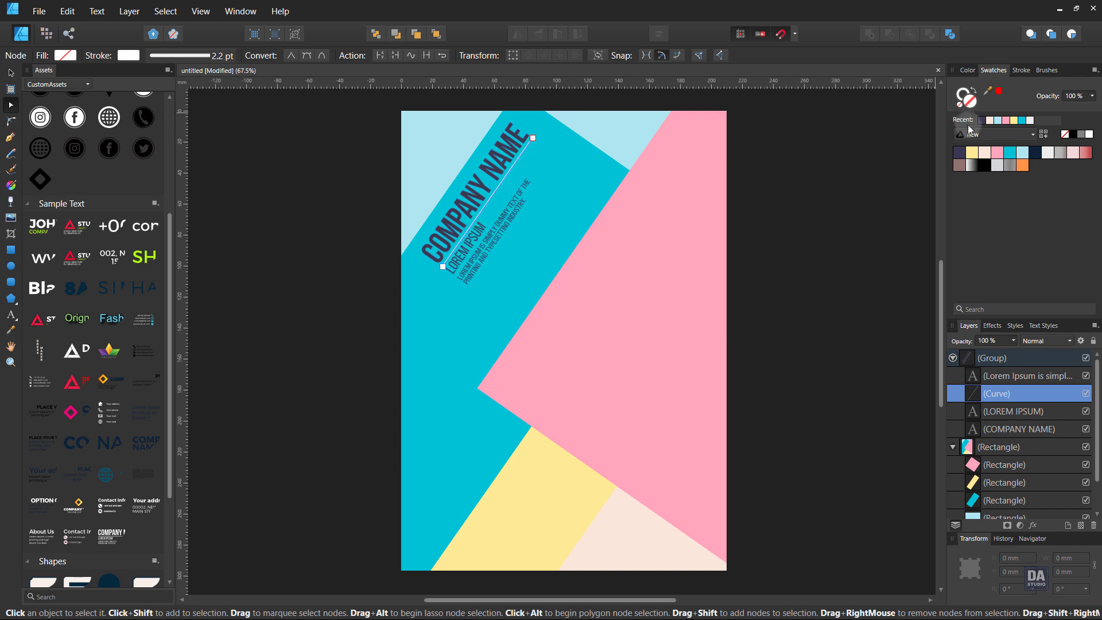
{"action": "left_click", "coordinate": [963, 153]}
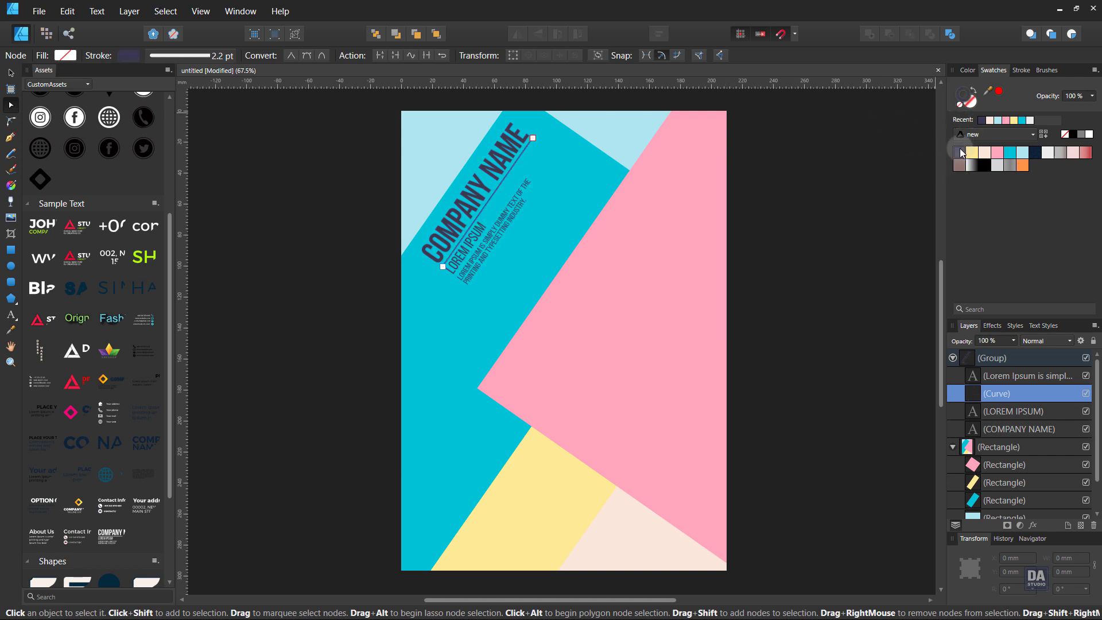
{"action": "left_click", "coordinate": [9, 76]}
{"action": "left_click", "coordinate": [300, 204]}
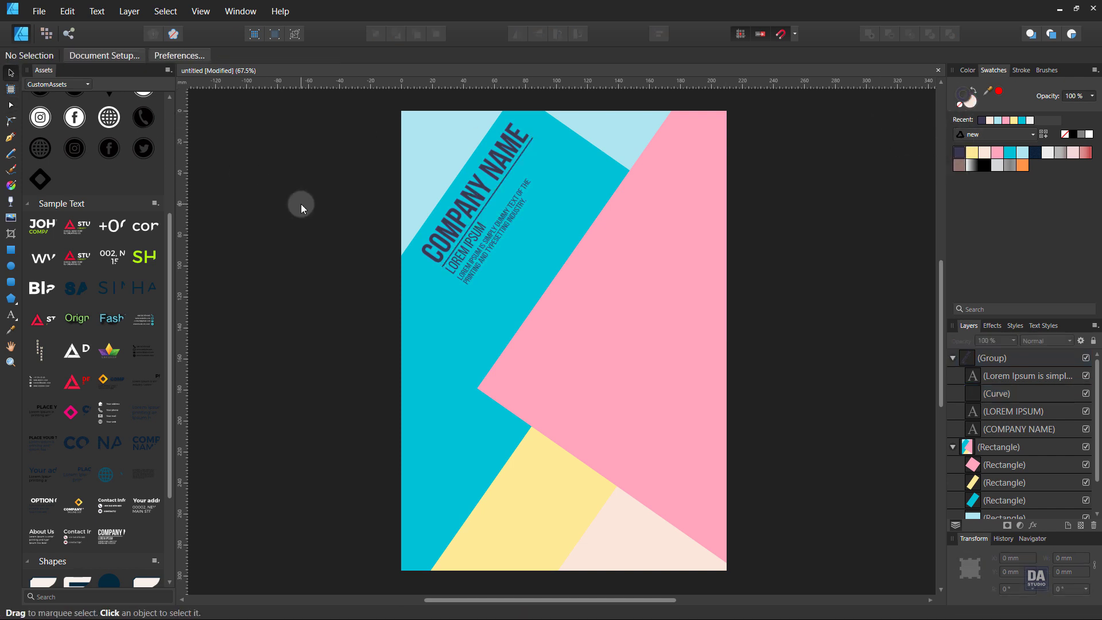
Step: Drag the triangle logo from Assets into the top-left corner and make it dark slate
{"action": "scroll", "coordinate": [97, 229], "scroll_direction": "up", "scroll_amount": 5}
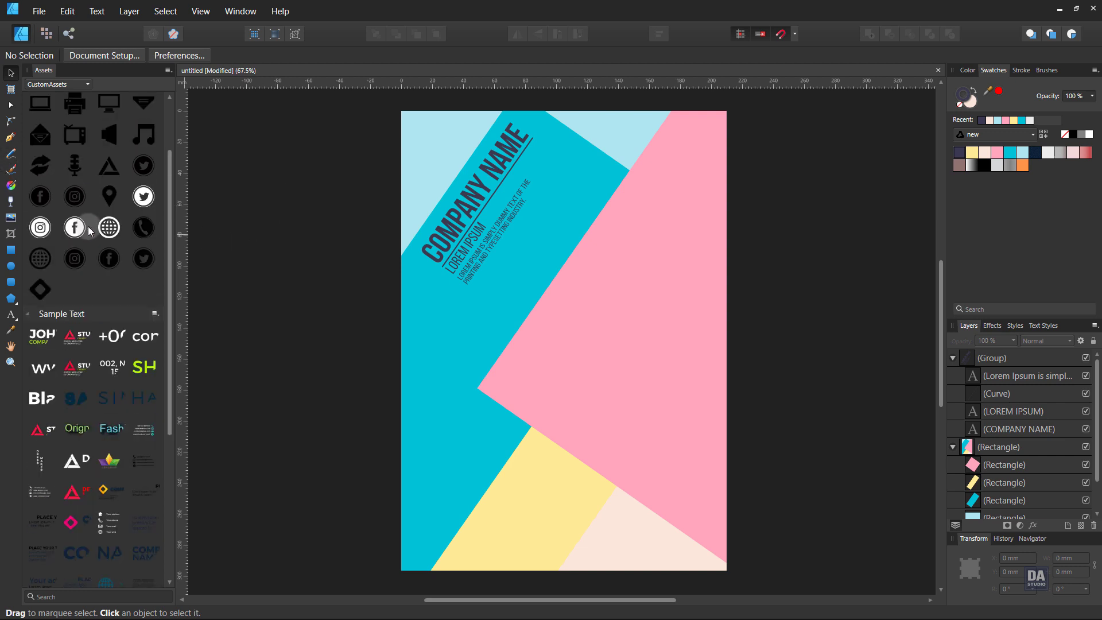
{"action": "mouse_move", "coordinate": [114, 250]}
{"action": "left_mouse_down"}
{"action": "mouse_move", "coordinate": [450, 152]}
{"action": "mouse_move", "coordinate": [451, 161]}
{"action": "left_mouse_up"}
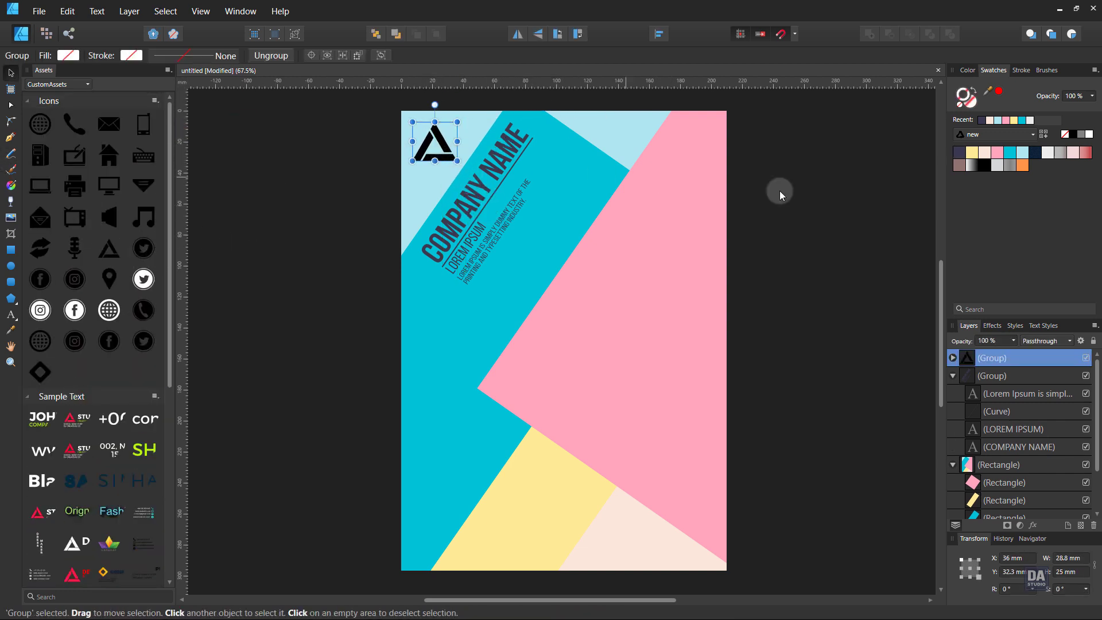
{"action": "left_click", "coordinate": [957, 155]}
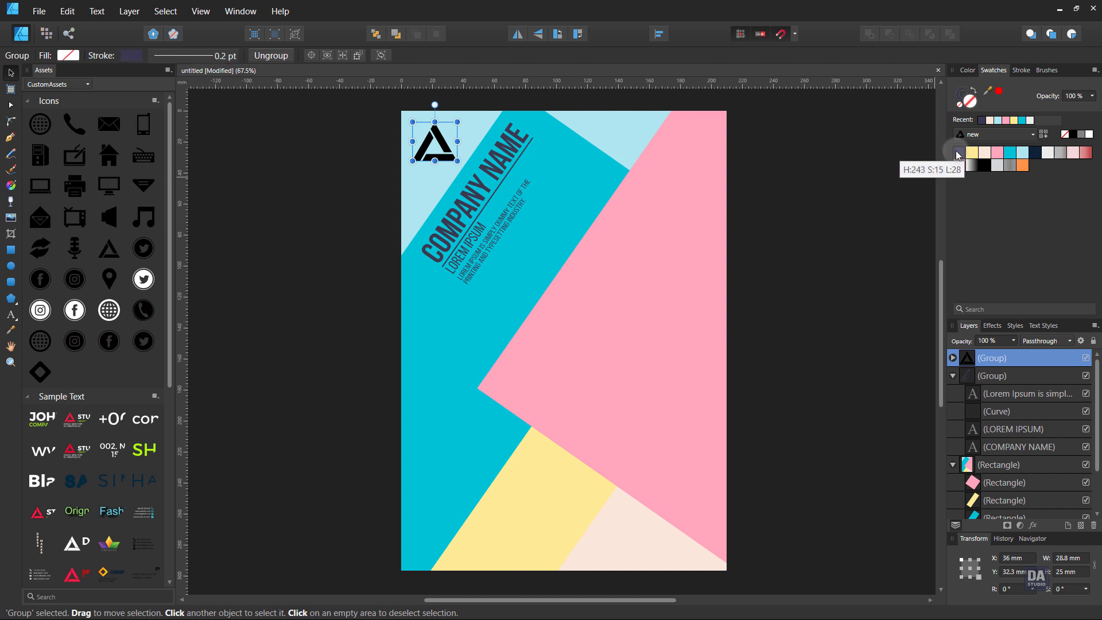
{"action": "left_click", "coordinate": [957, 154]}
{"action": "left_click", "coordinate": [848, 214]}
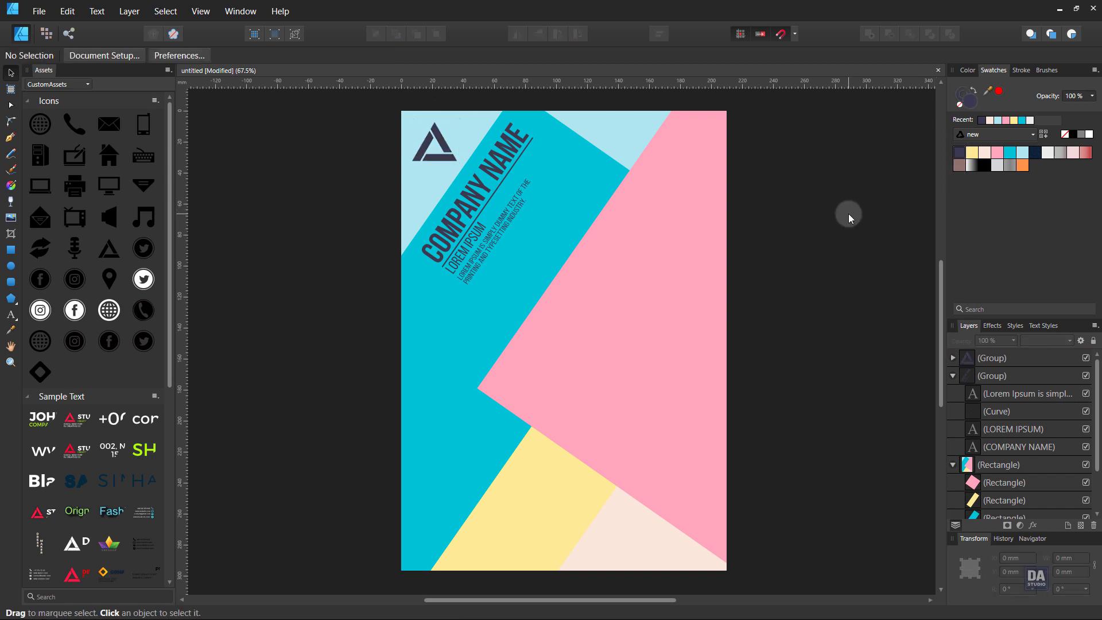
Step: Type a bold '2019' title on the pink area and enlarge it
{"action": "left_click", "coordinate": [11, 314]}
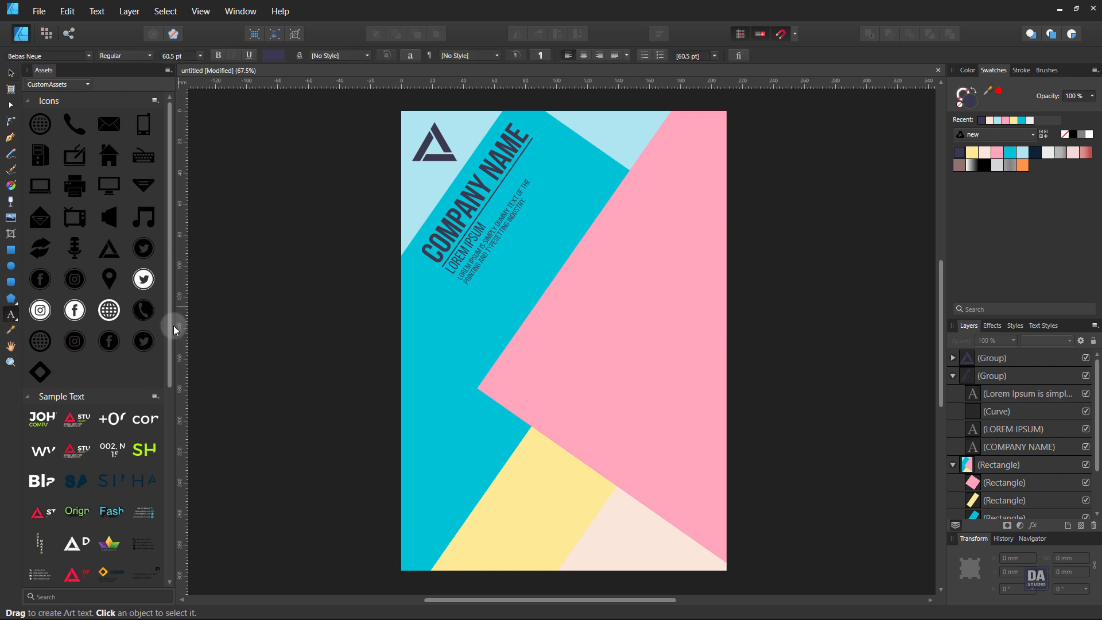
{"action": "left_click", "coordinate": [599, 315]}
{"action": "type", "text": "201"}
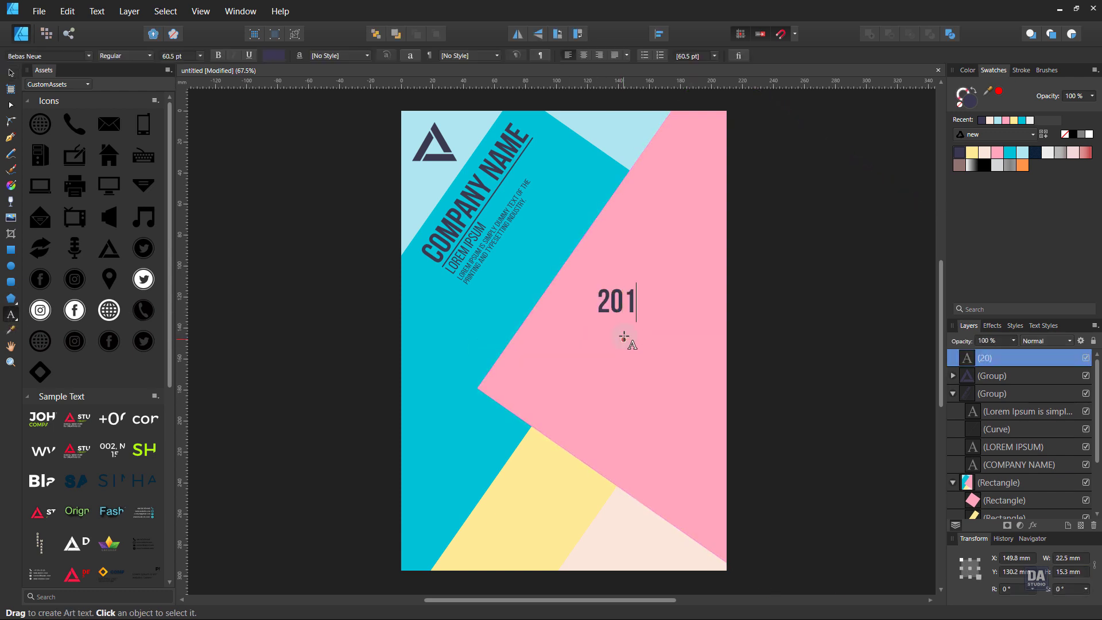
{"action": "type", "text": "9"}
{"action": "key", "text": "Escape"}
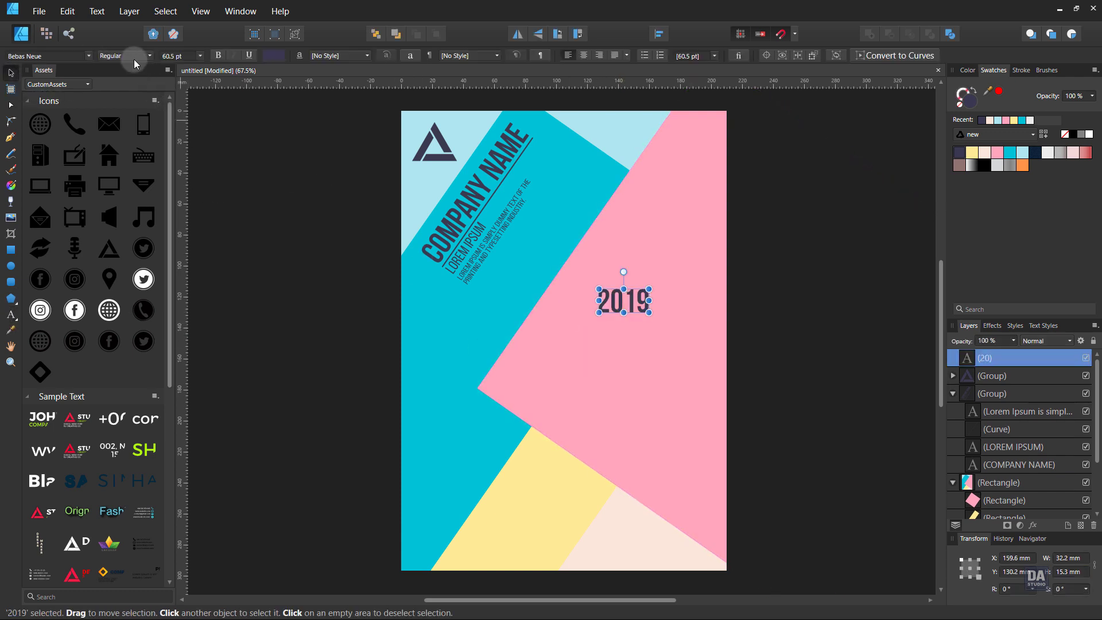
{"action": "left_click", "coordinate": [120, 135]}
{"action": "left_click_drag", "start_coordinate": [607, 318], "coordinate": [572, 334]}
Step: Move '2019' toward the right edge, make it white, and duplicate it below
{"action": "left_click", "coordinate": [1022, 70]}
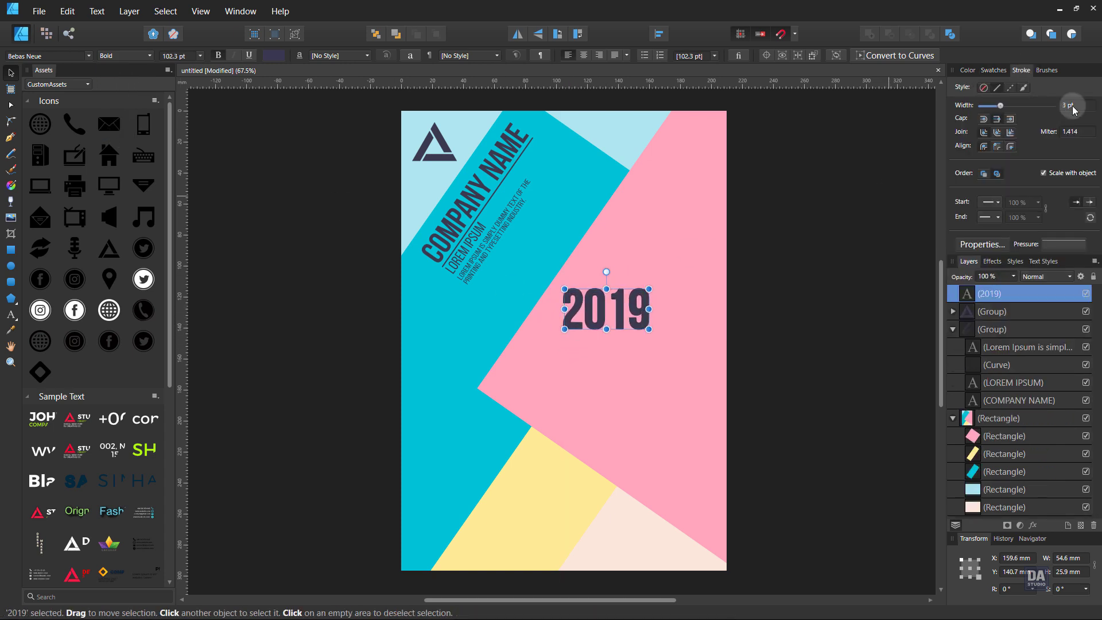
{"action": "left_click_drag", "start_coordinate": [634, 319], "coordinate": [689, 290]}
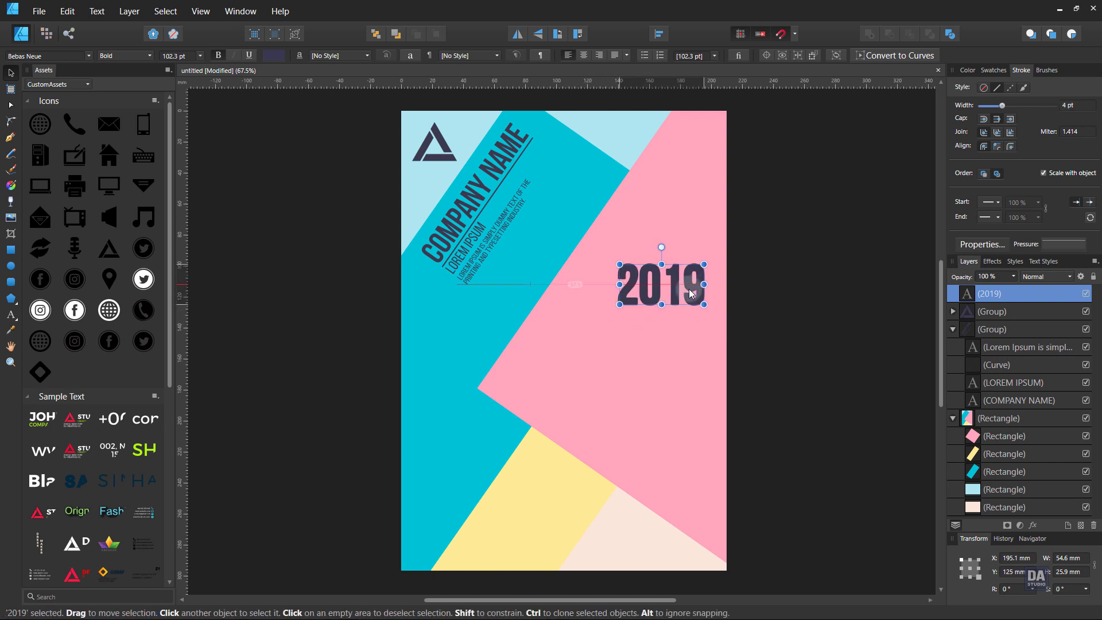
{"action": "left_click", "coordinate": [1077, 101]}
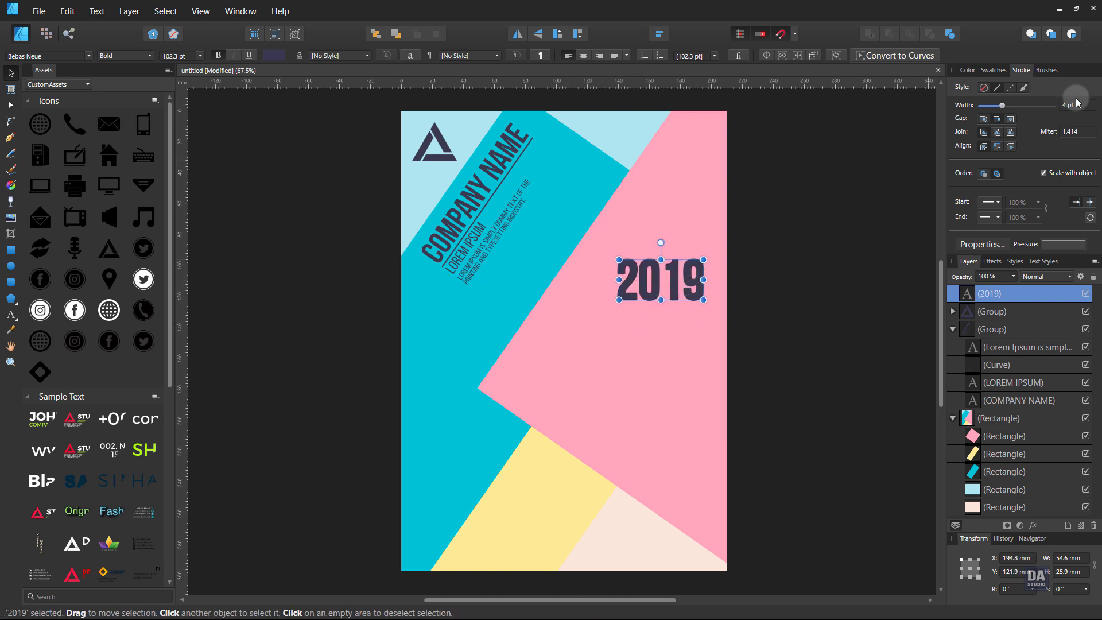
{"action": "left_click", "coordinate": [994, 70]}
{"action": "left_click", "coordinate": [1090, 135]}
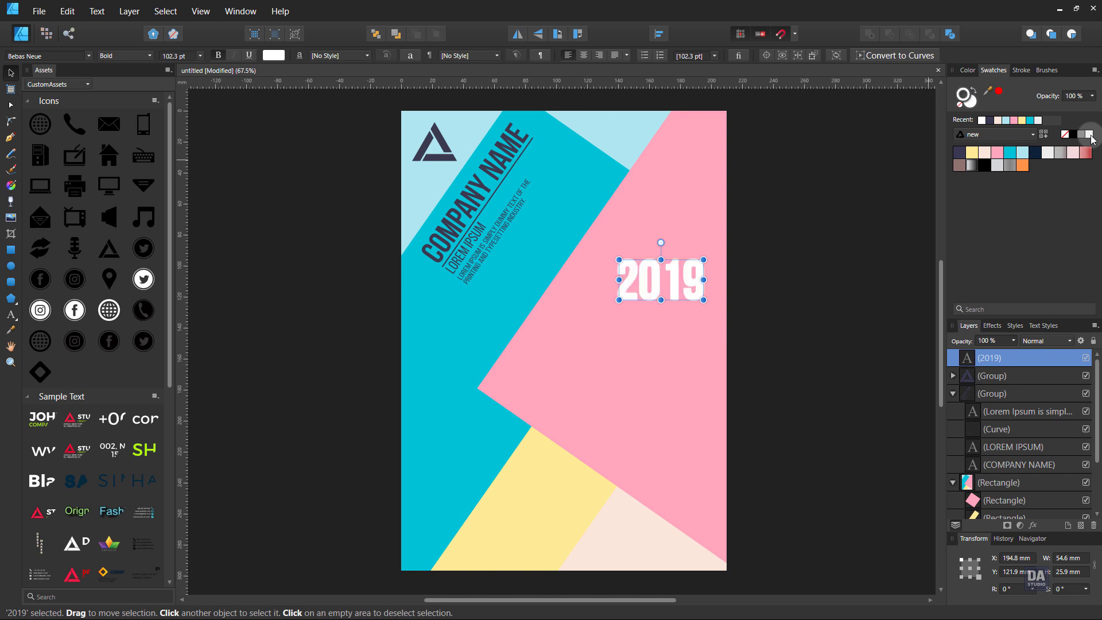
{"action": "left_click", "coordinate": [901, 174]}
{"action": "left_click_drag", "start_coordinate": [639, 295], "coordinate": [643, 338]}
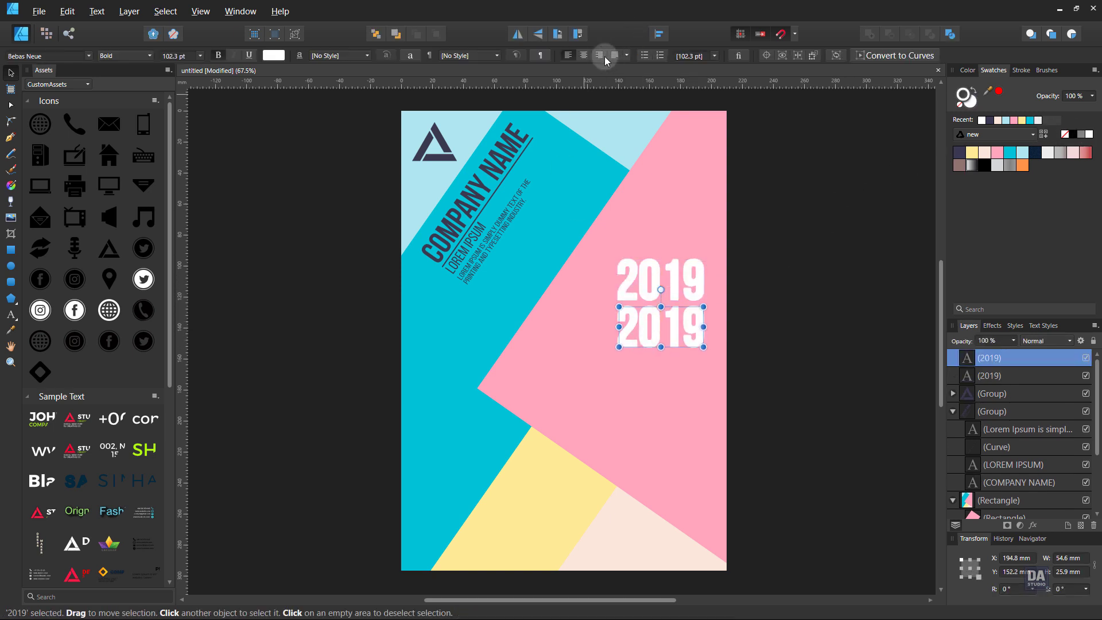
Step: Change the duplicate to 'BROCHURE', shrink it beneath 2019, and copy it below
{"action": "double_click", "coordinate": [678, 326]}
{"action": "type", "text": "B"}
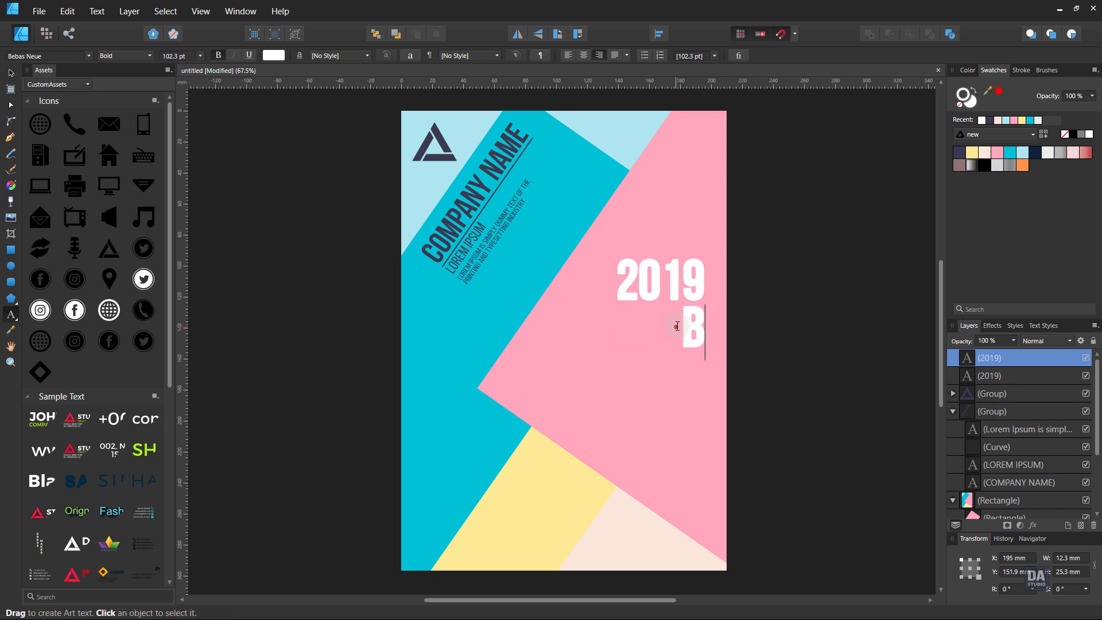
{"action": "type", "text": "ROCHURE"}
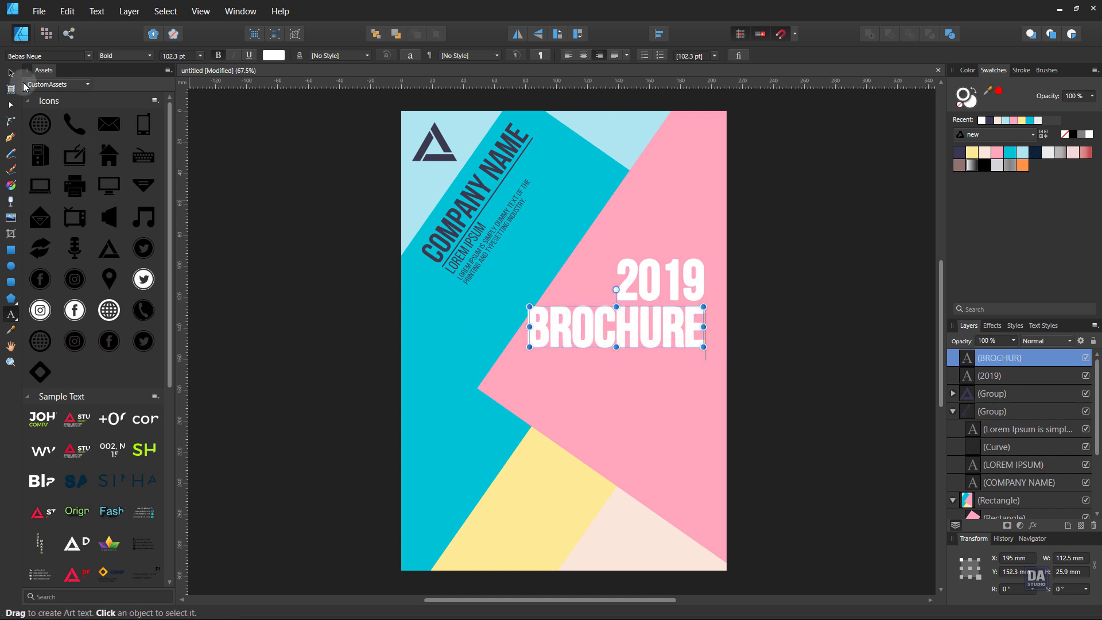
{"action": "left_click", "coordinate": [10, 73]}
{"action": "left_click_drag", "start_coordinate": [529, 308], "coordinate": [548, 315]}
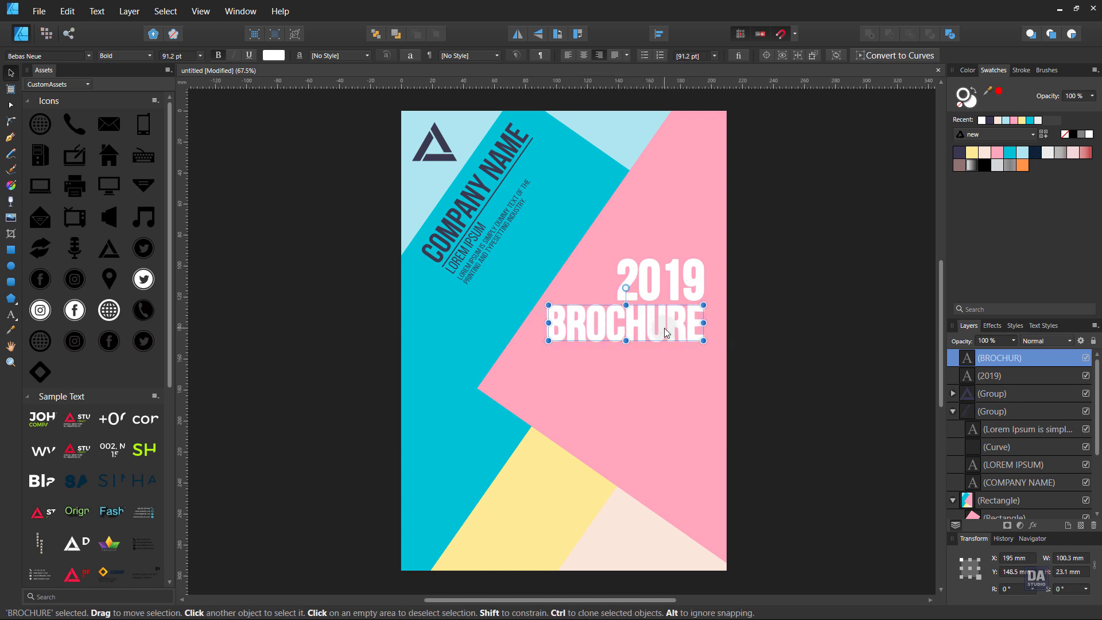
{"action": "left_click_drag", "start_coordinate": [659, 330], "coordinate": [662, 370]}
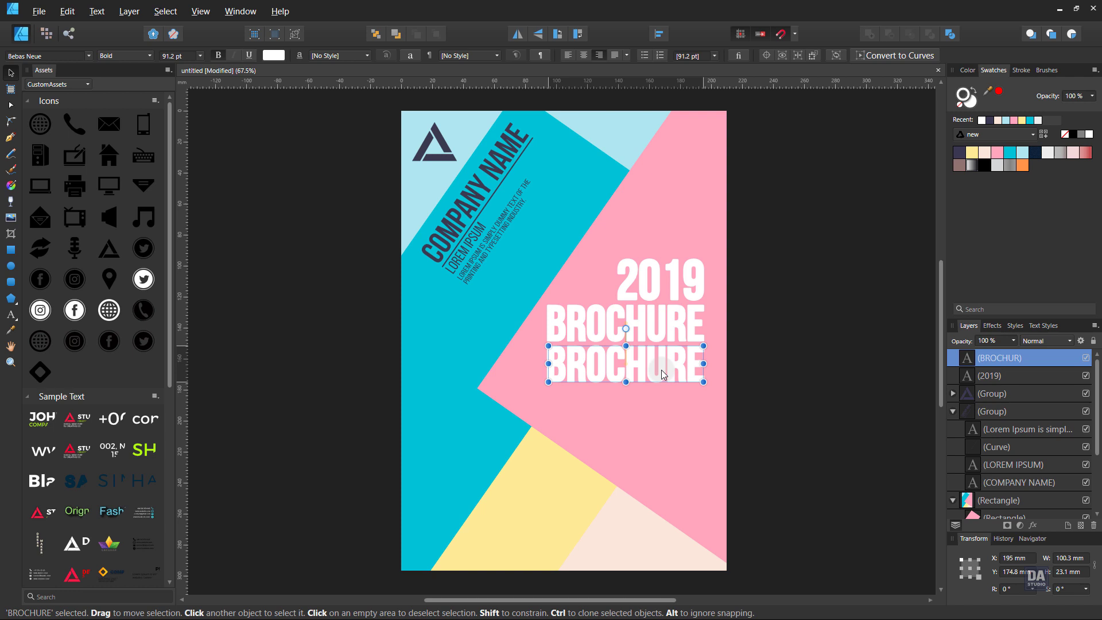
Step: Change the lower copy's text to 'DESIGN'
{"action": "double_click", "coordinate": [661, 370]}
{"action": "type", "text": "DESIGN"}
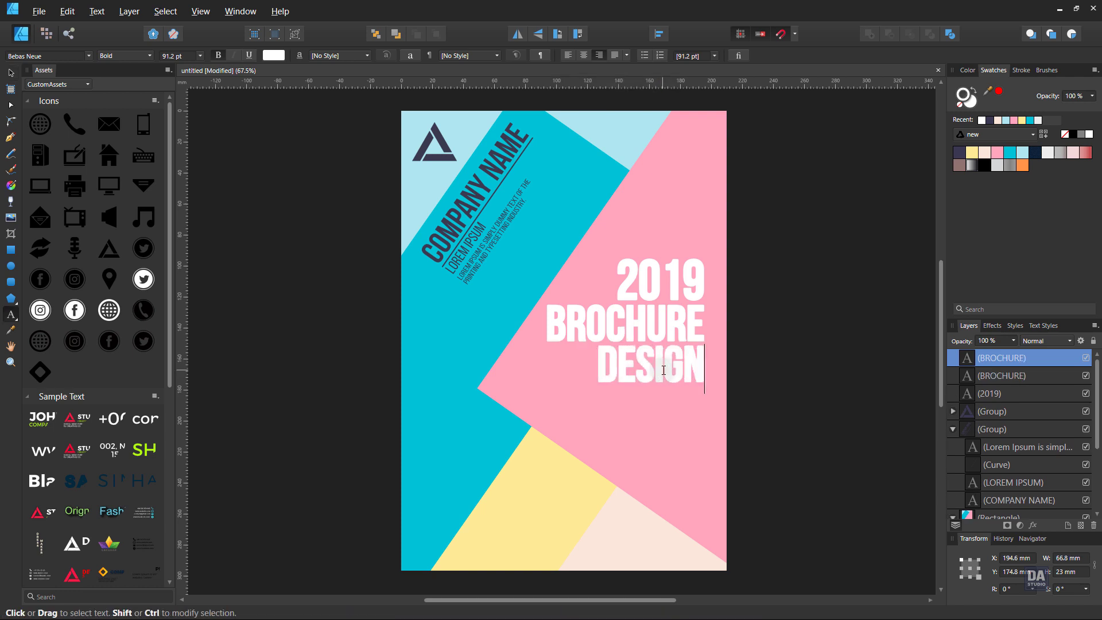
{"action": "key", "text": "Escape"}
{"action": "left_click", "coordinate": [13, 74]}
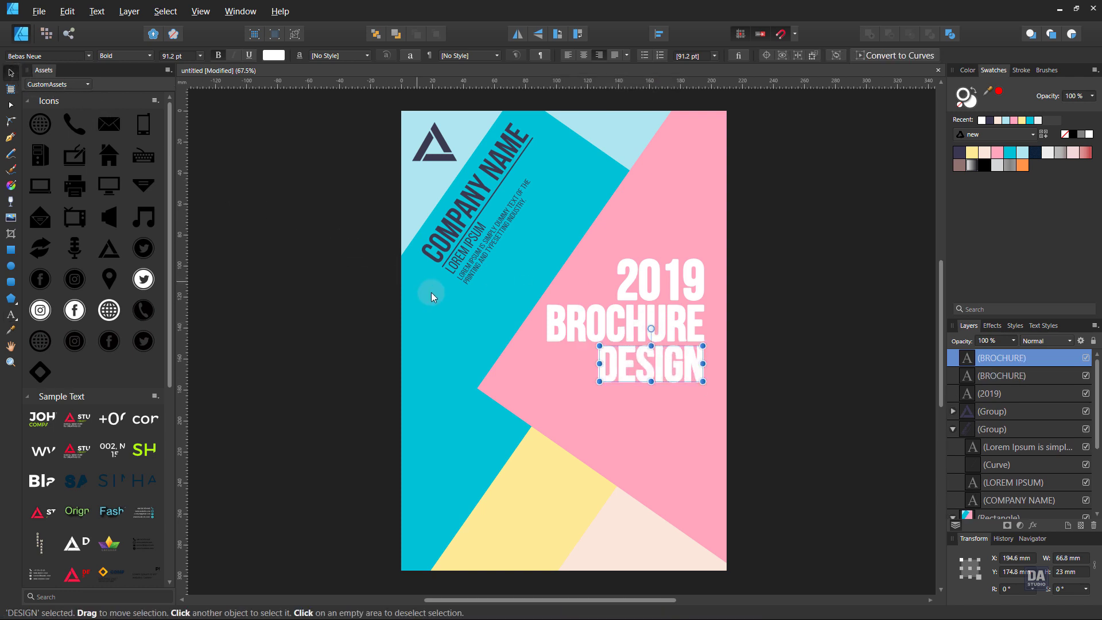
{"action": "left_click", "coordinate": [364, 311]}
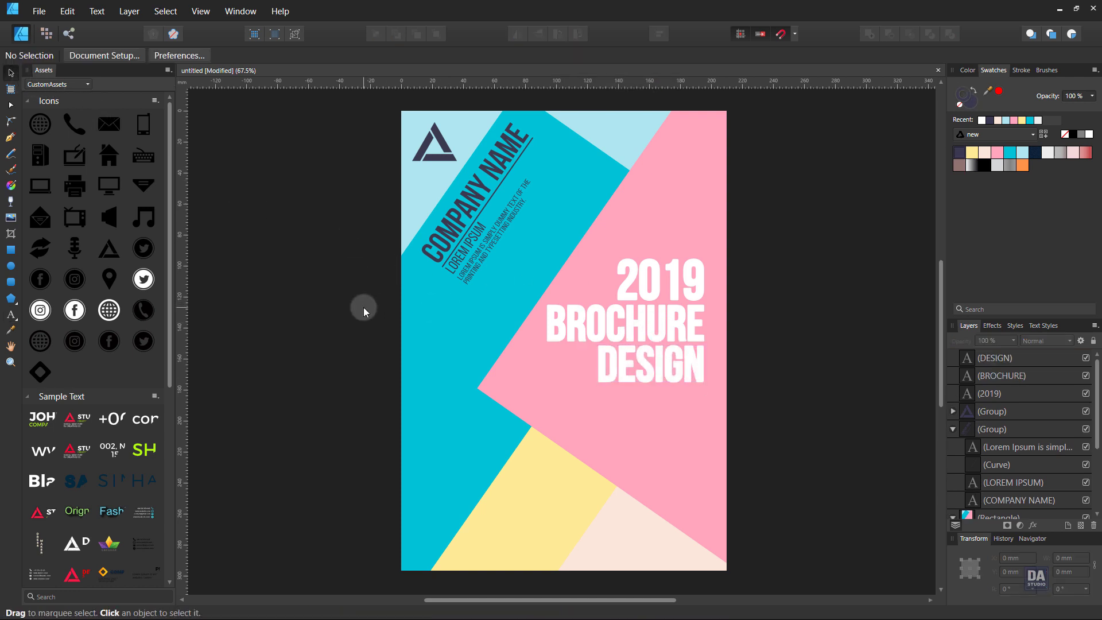
Step: Select the 2019, BROCHURE and DESIGN lines and nudge them slightly right together
{"action": "left_click", "coordinate": [677, 373]}
{"action": "left_click", "coordinate": [669, 324], "text": "shift"}
{"action": "left_click", "coordinate": [661, 281], "text": "shift"}
{"action": "key", "text": "Right"}
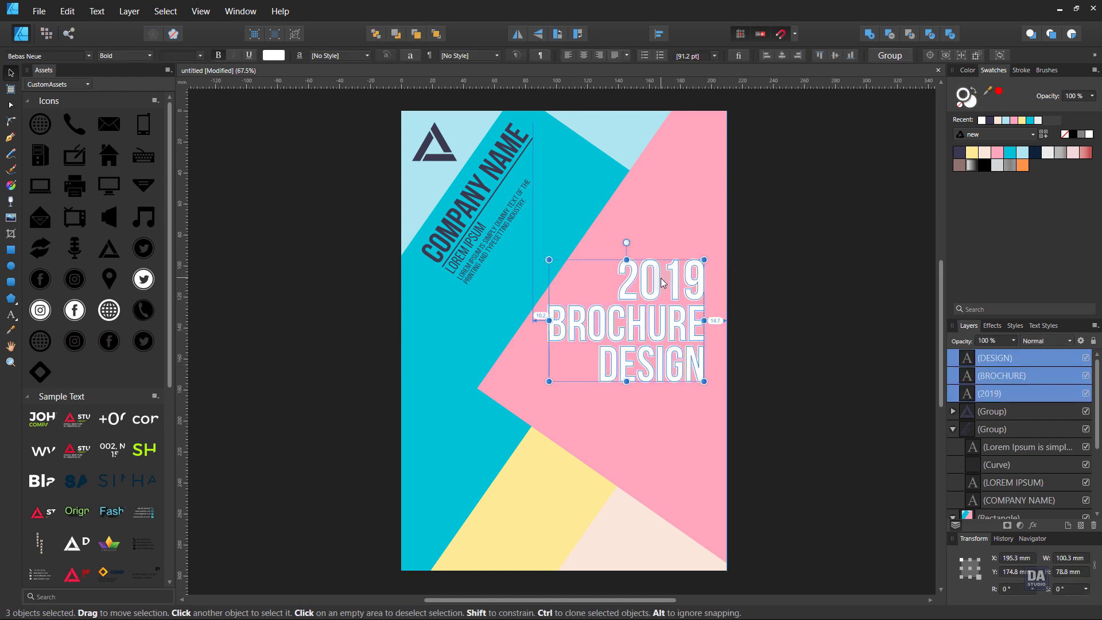
{"action": "key", "text": "Right"}
{"action": "key", "text": "Right"}
{"action": "key", "text": "Right"}
{"action": "key", "text": "Right"}
{"action": "key", "text": "Right"}
{"action": "key", "text": "Left"}
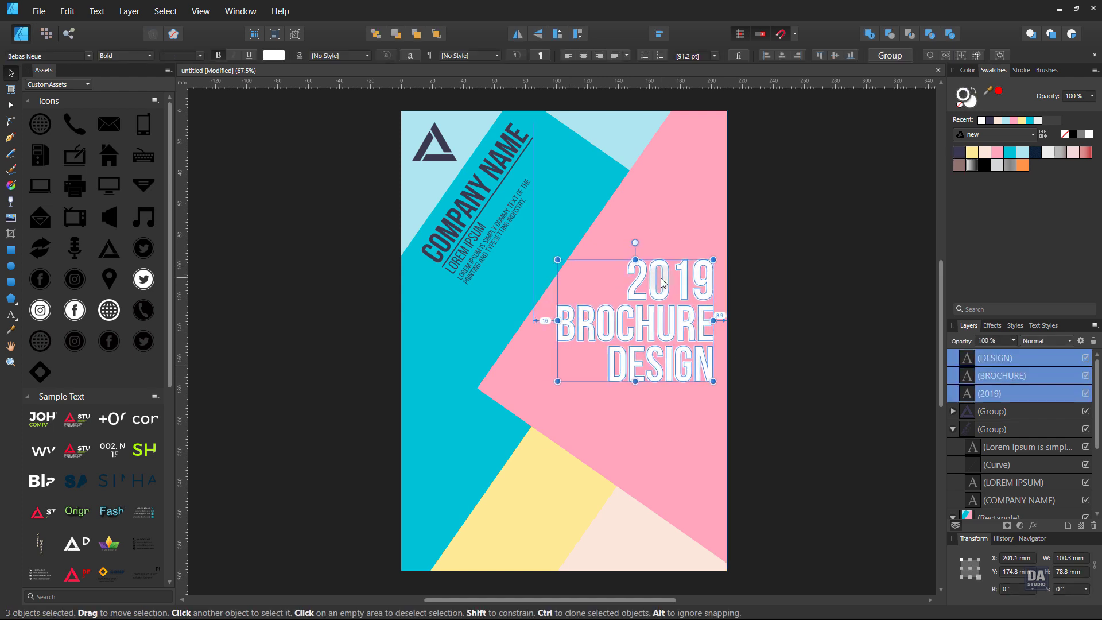
{"action": "left_click", "coordinate": [798, 324]}
{"action": "left_click_drag", "start_coordinate": [765, 401], "coordinate": [761, 382]}
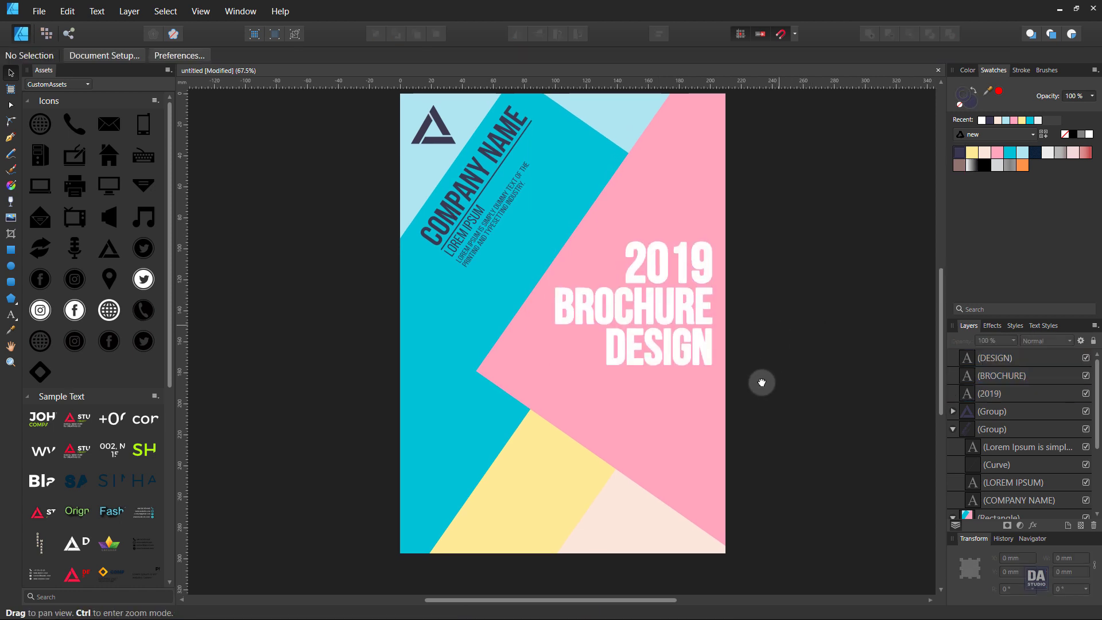
Step: Draw a rectangle across the lower-left of the page, about 134 mm wide
{"action": "left_click", "coordinate": [11, 250]}
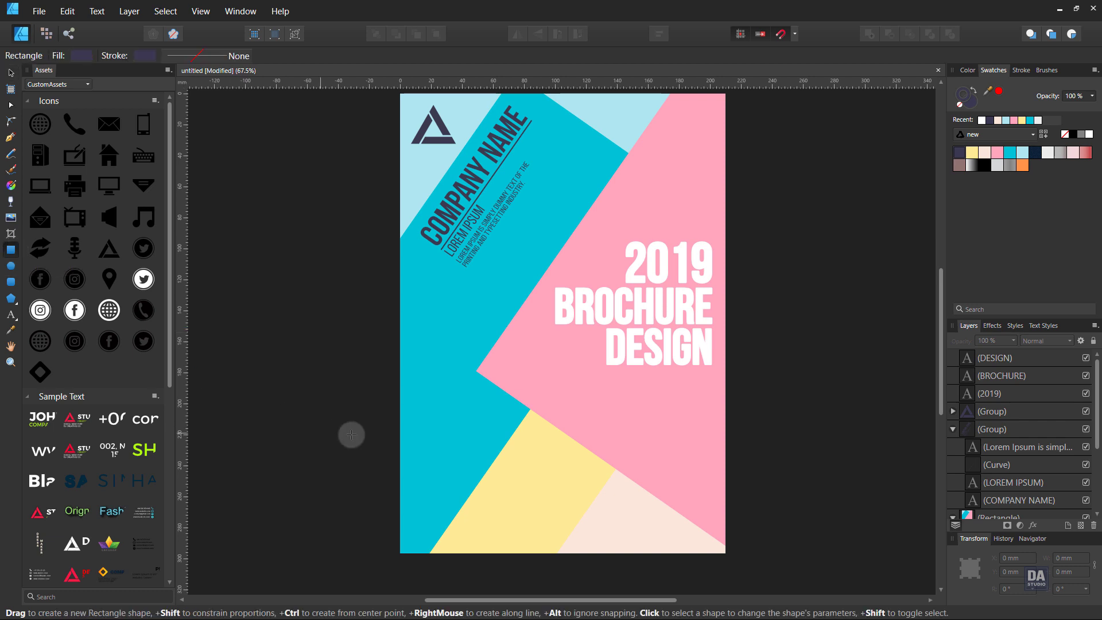
{"action": "left_click_drag", "start_coordinate": [401, 446], "coordinate": [625, 529]}
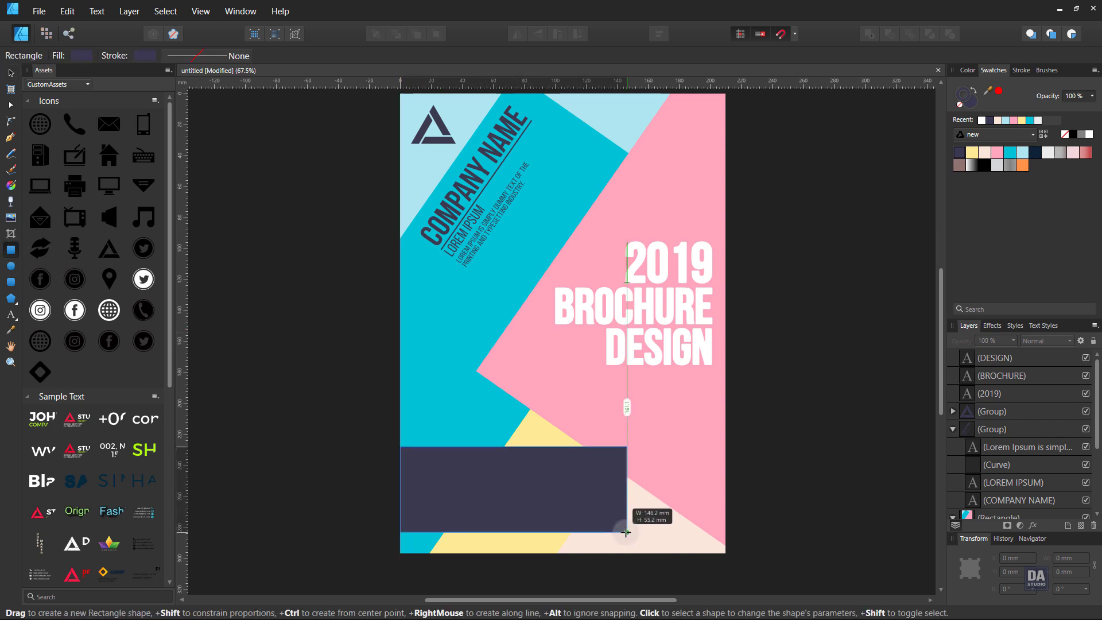
{"action": "left_click_drag", "start_coordinate": [627, 487], "coordinate": [609, 489]}
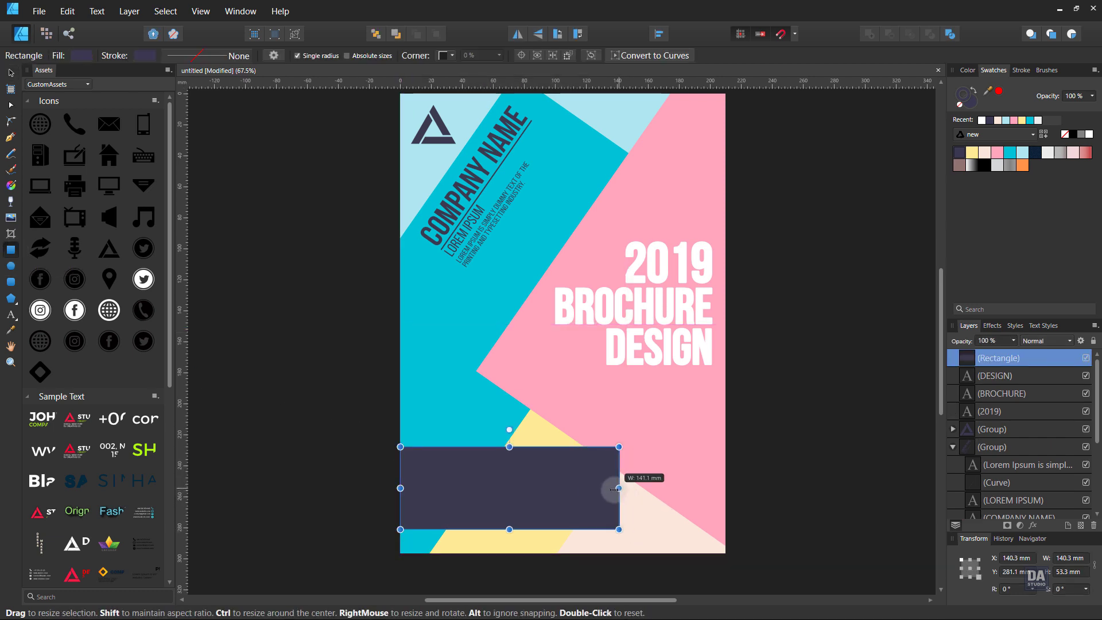
{"action": "key", "text": "v"}
{"action": "left_click_drag", "start_coordinate": [539, 490], "coordinate": [607, 482]}
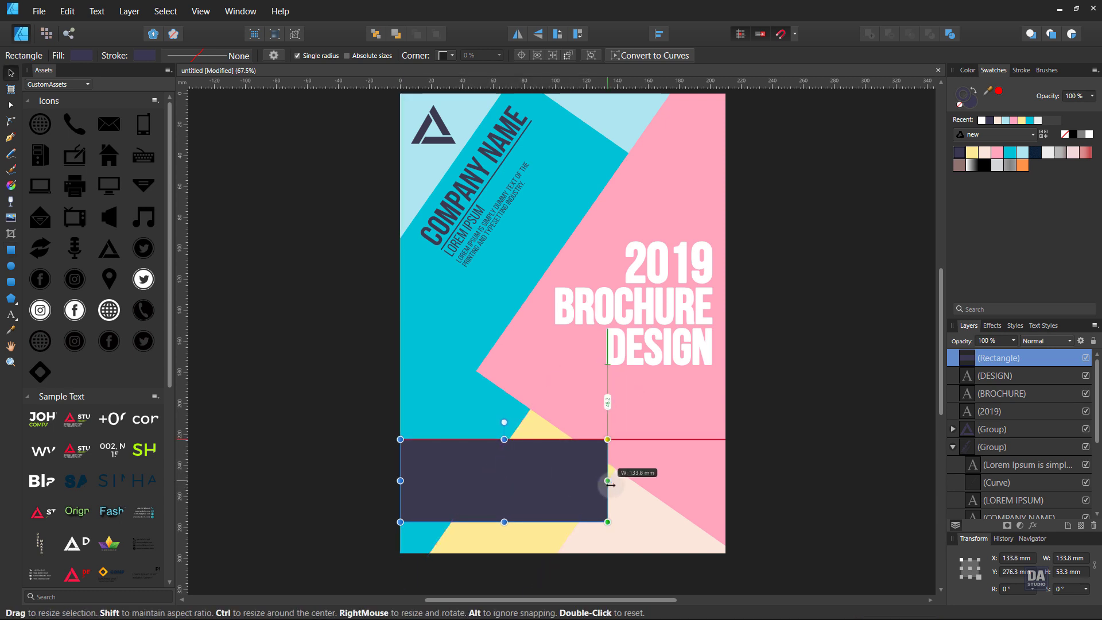
Step: Fill the rectangle white at 50% opacity and move it toward the page bottom
{"action": "left_click", "coordinate": [1090, 136]}
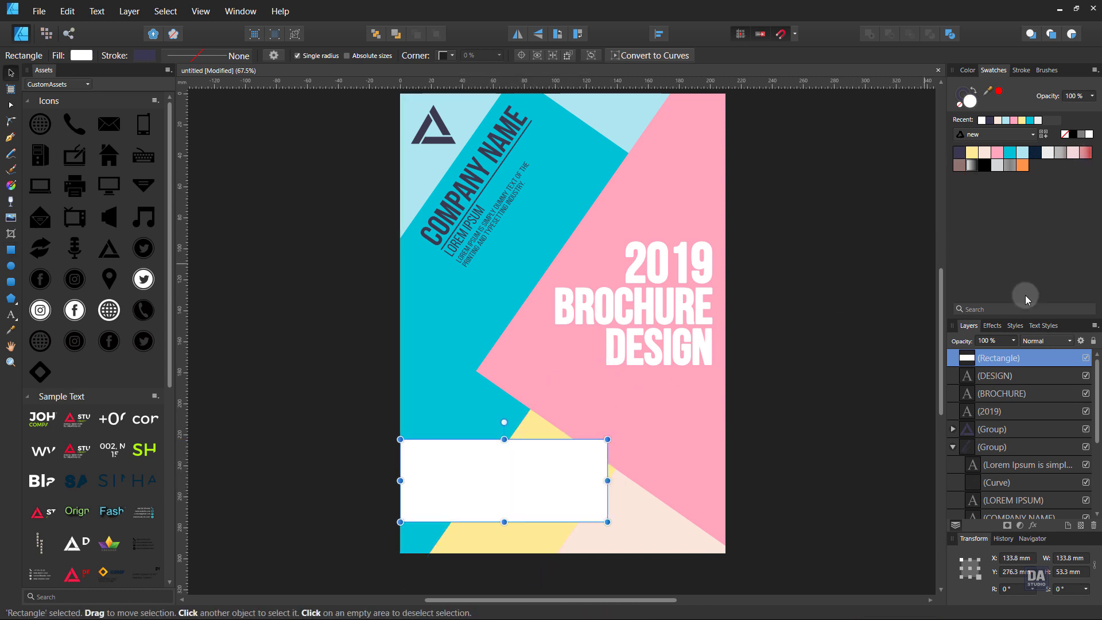
{"action": "left_click_drag", "start_coordinate": [1011, 345], "coordinate": [976, 351]}
{"action": "left_click", "coordinate": [747, 455]}
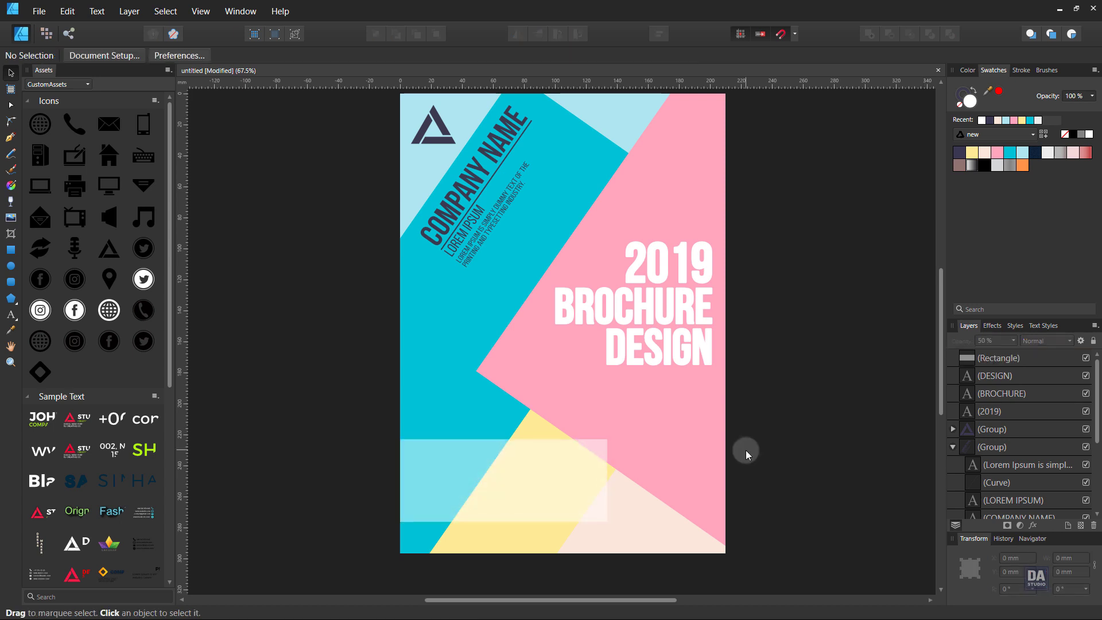
{"action": "left_click", "coordinate": [591, 480]}
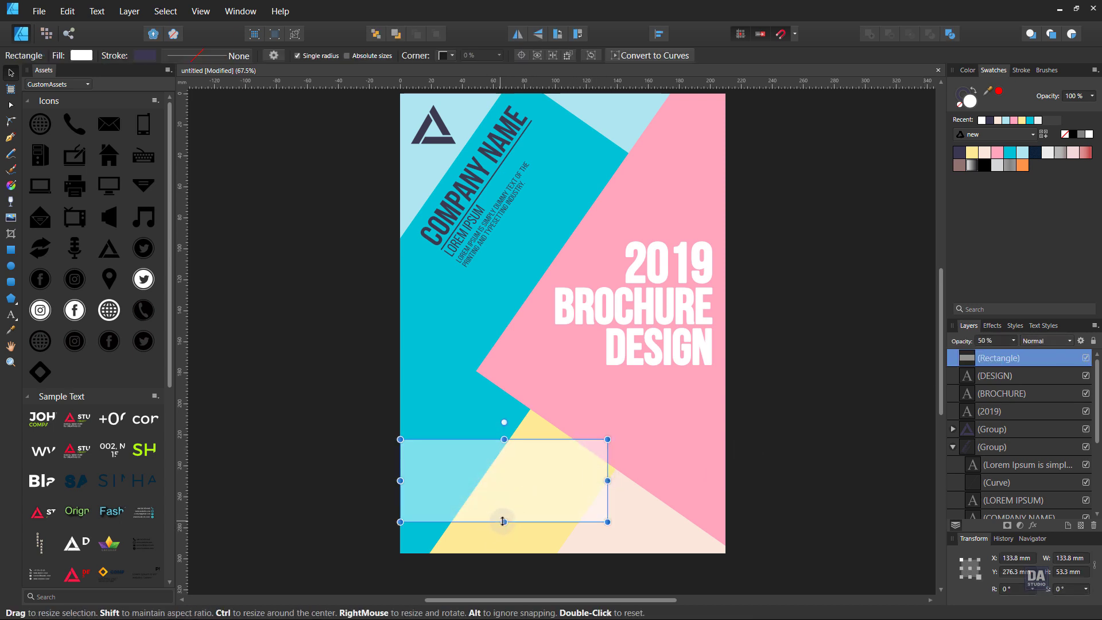
{"action": "left_click_drag", "start_coordinate": [509, 473], "coordinate": [508, 484]}
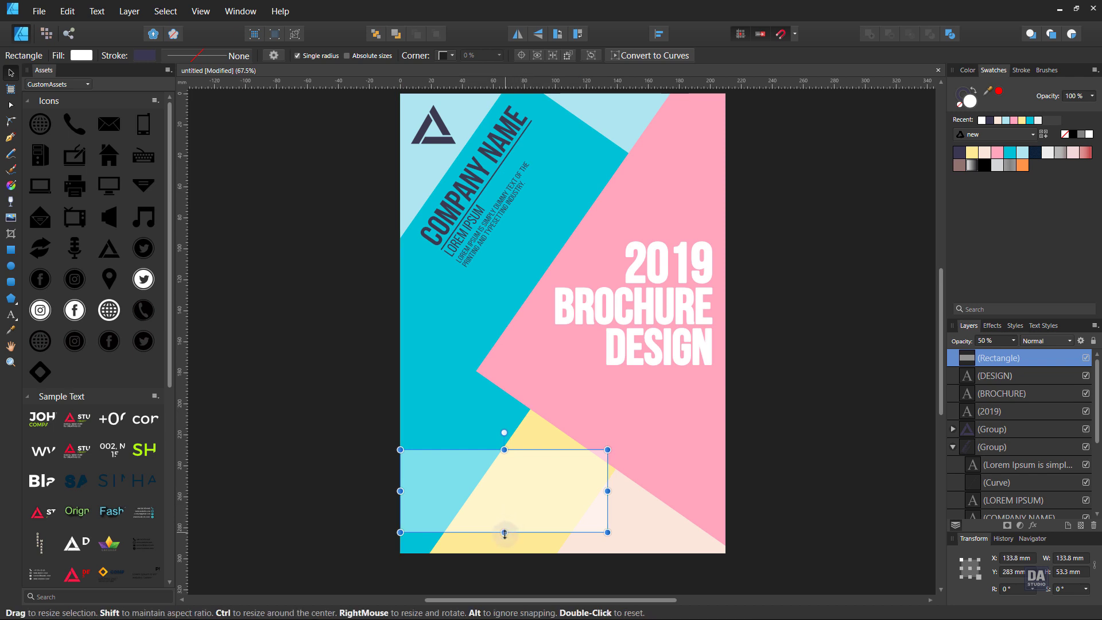
Step: Trim the translucent rectangle to 50 mm high and place the Contact Info asset on it
{"action": "left_click_drag", "start_coordinate": [504, 532], "coordinate": [504, 527]}
{"action": "left_click", "coordinate": [315, 449]}
{"action": "scroll", "coordinate": [66, 459], "scroll_direction": "down", "scroll_amount": 5}
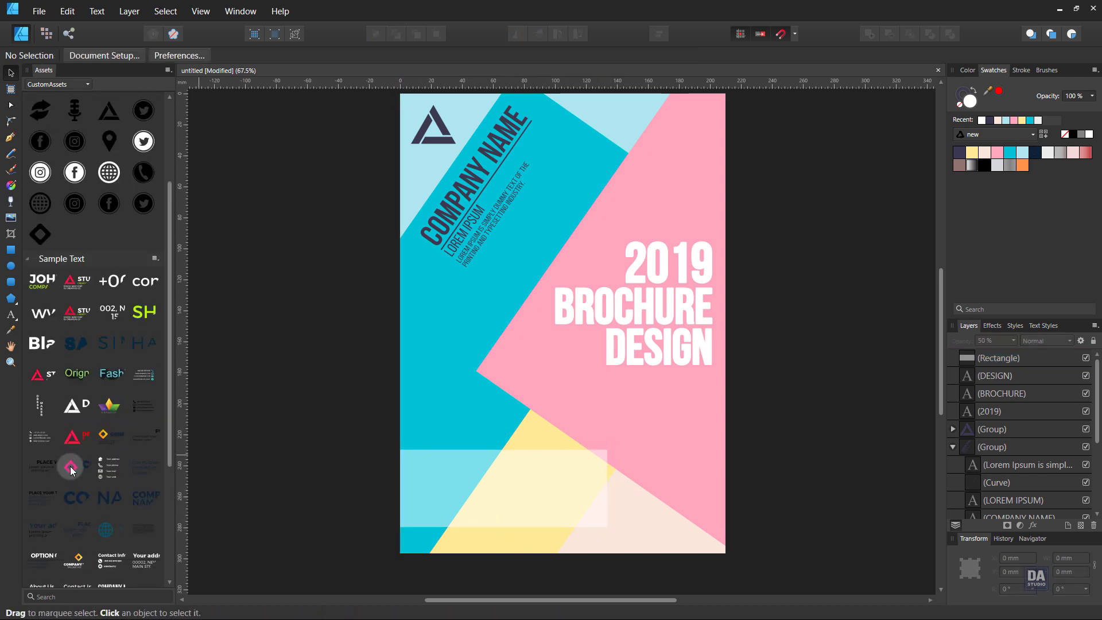
{"action": "scroll", "coordinate": [72, 477], "scroll_direction": "down", "scroll_amount": 2}
{"action": "scroll", "coordinate": [80, 502], "scroll_direction": "down", "scroll_amount": 1}
{"action": "left_click_drag", "start_coordinate": [81, 508], "coordinate": [490, 502]}
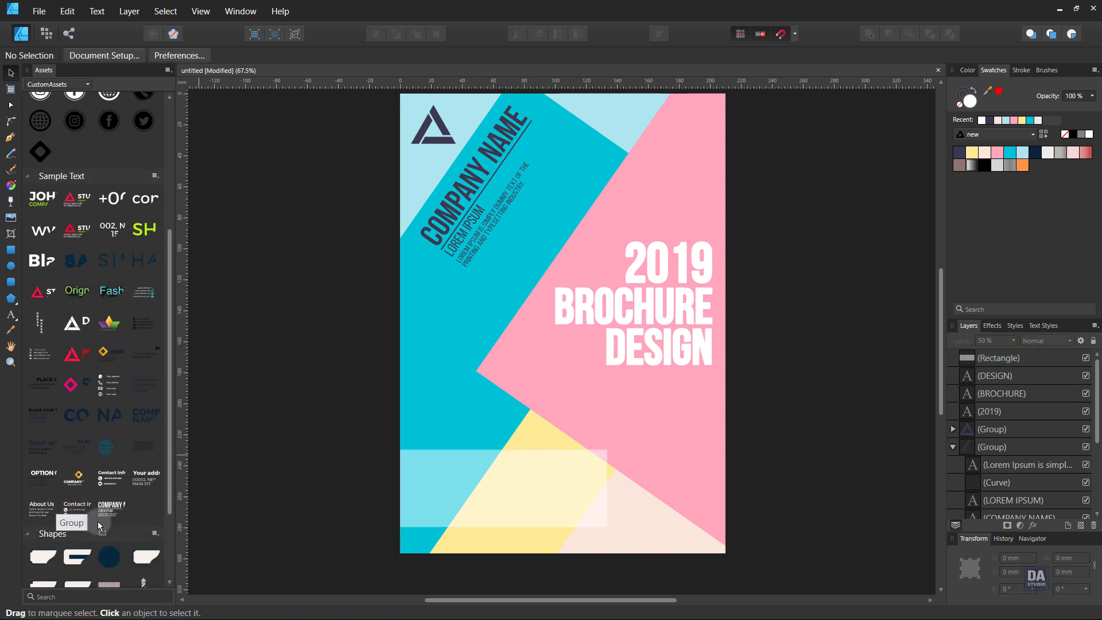
{"action": "scroll", "coordinate": [500, 530], "scroll_direction": "up", "scroll_amount": 5}
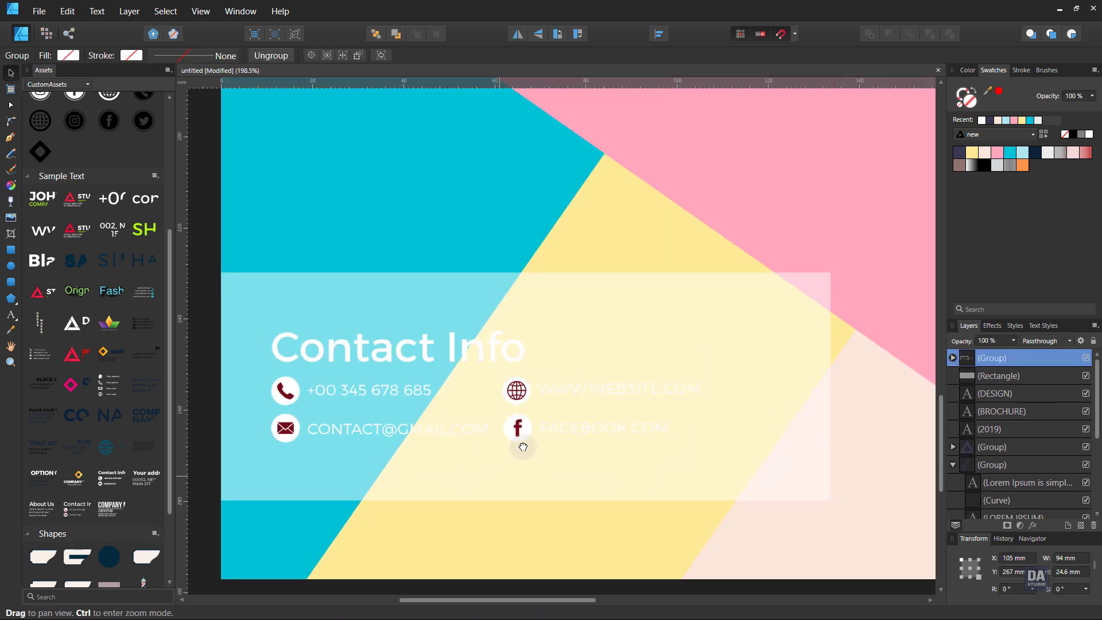
Step: Turn the Contact Info heading and contact lines dark navy
{"action": "left_click", "coordinate": [394, 313]}
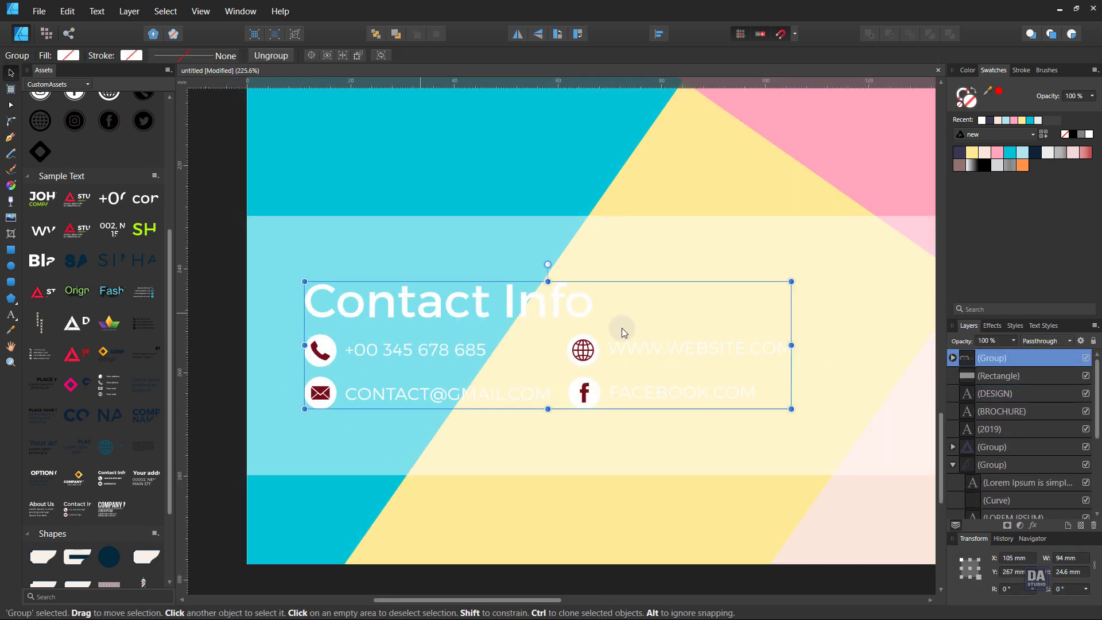
{"action": "left_click", "coordinate": [953, 358]}
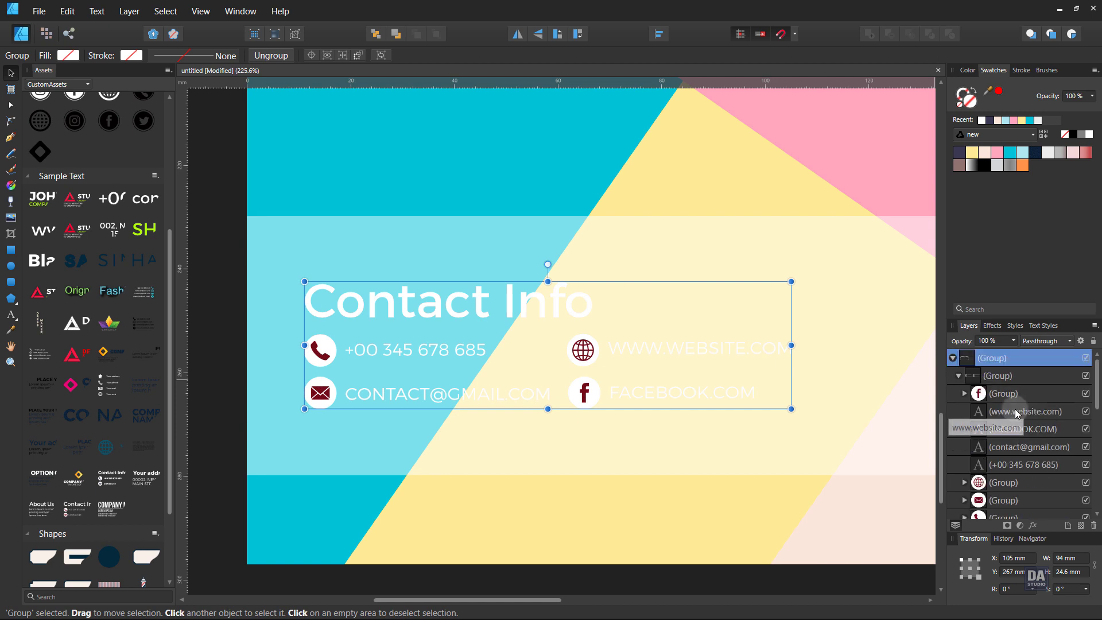
{"action": "scroll", "coordinate": [1016, 413], "scroll_direction": "down", "scroll_amount": 3}
{"action": "left_click", "coordinate": [1015, 429]}
{"action": "scroll", "coordinate": [1016, 422], "scroll_direction": "up", "scroll_amount": 3}
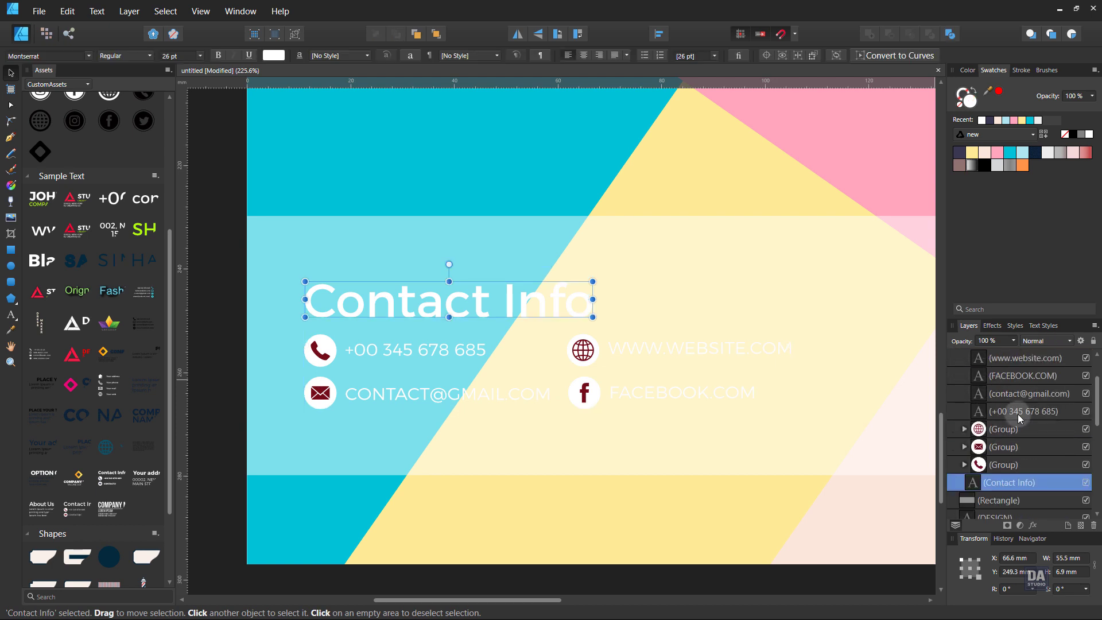
{"action": "left_click", "coordinate": [1025, 411], "text": "ctrl"}
{"action": "left_click", "coordinate": [1028, 393], "text": "ctrl"}
{"action": "left_click", "coordinate": [1033, 358], "text": "ctrl"}
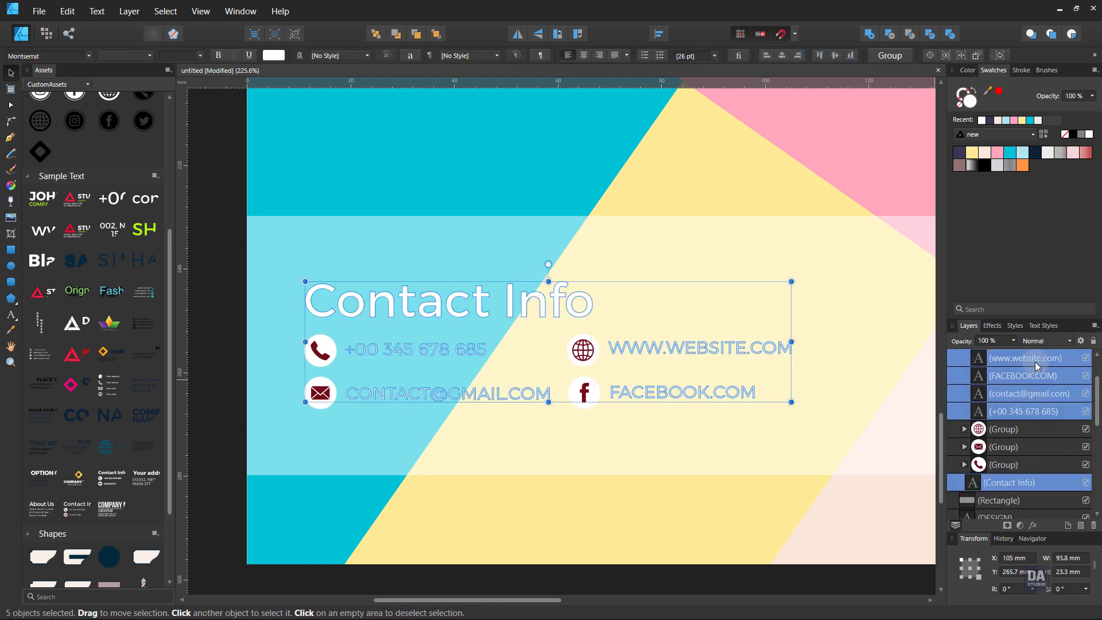
{"action": "left_click", "coordinate": [959, 152]}
Step: Fill the phone icon's circle background dark navy
{"action": "left_click", "coordinate": [994, 466]}
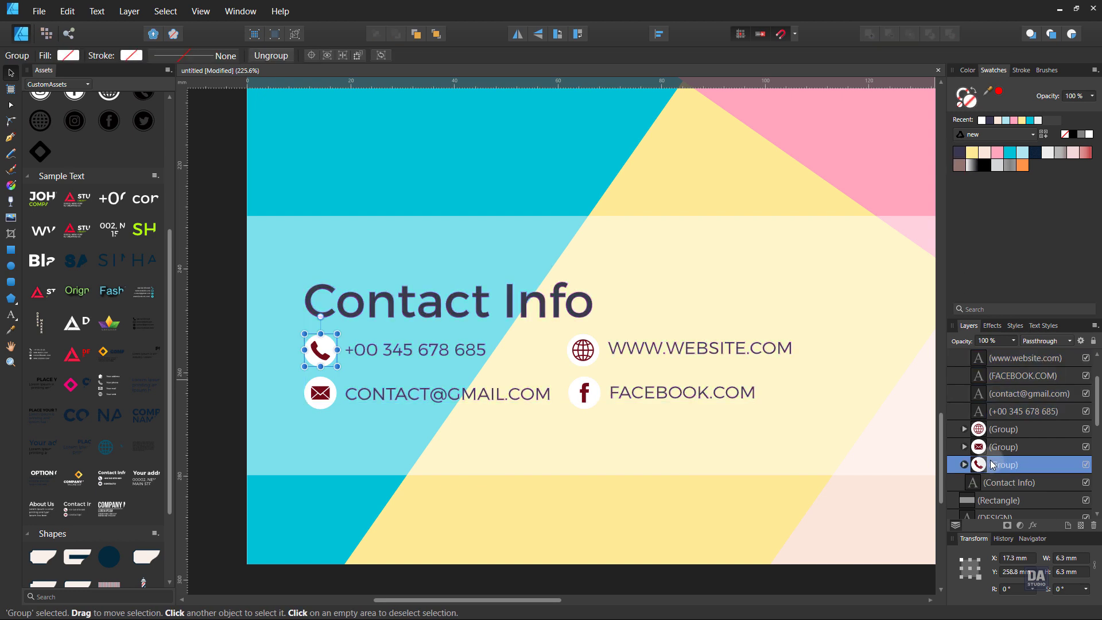
{"action": "left_click", "coordinate": [964, 465]}
{"action": "left_click", "coordinate": [964, 464]}
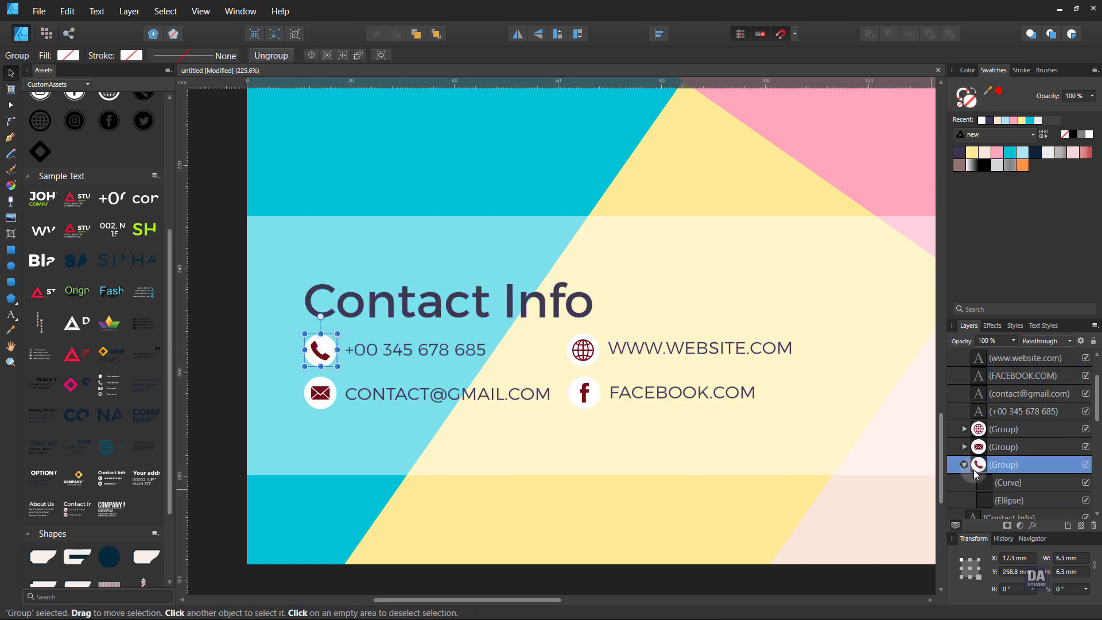
{"action": "left_click", "coordinate": [1006, 500]}
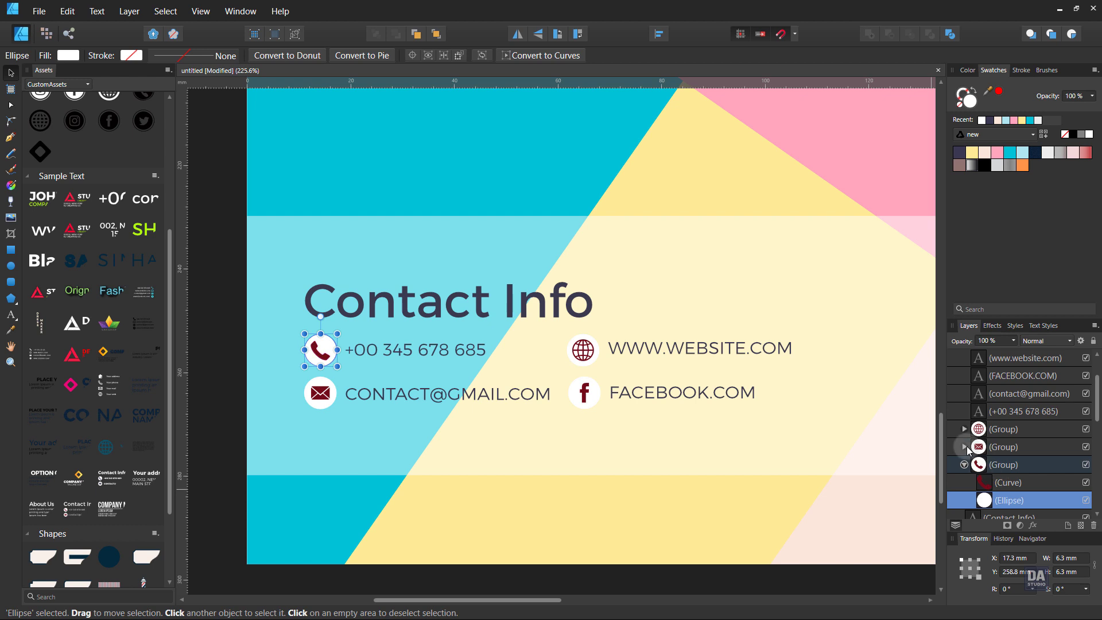
{"action": "left_click", "coordinate": [959, 153]}
{"action": "left_click", "coordinate": [1042, 481]}
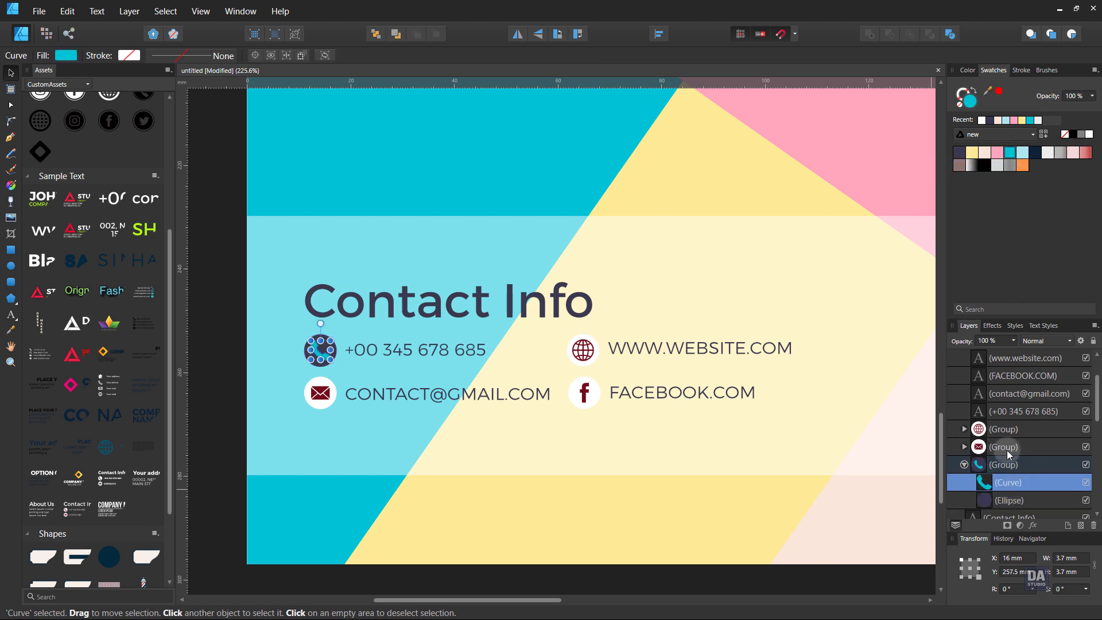
{"action": "left_click", "coordinate": [964, 464]}
Step: Fill the email icon's circle background dark navy
{"action": "left_click", "coordinate": [964, 446]}
{"action": "left_click", "coordinate": [1000, 465]}
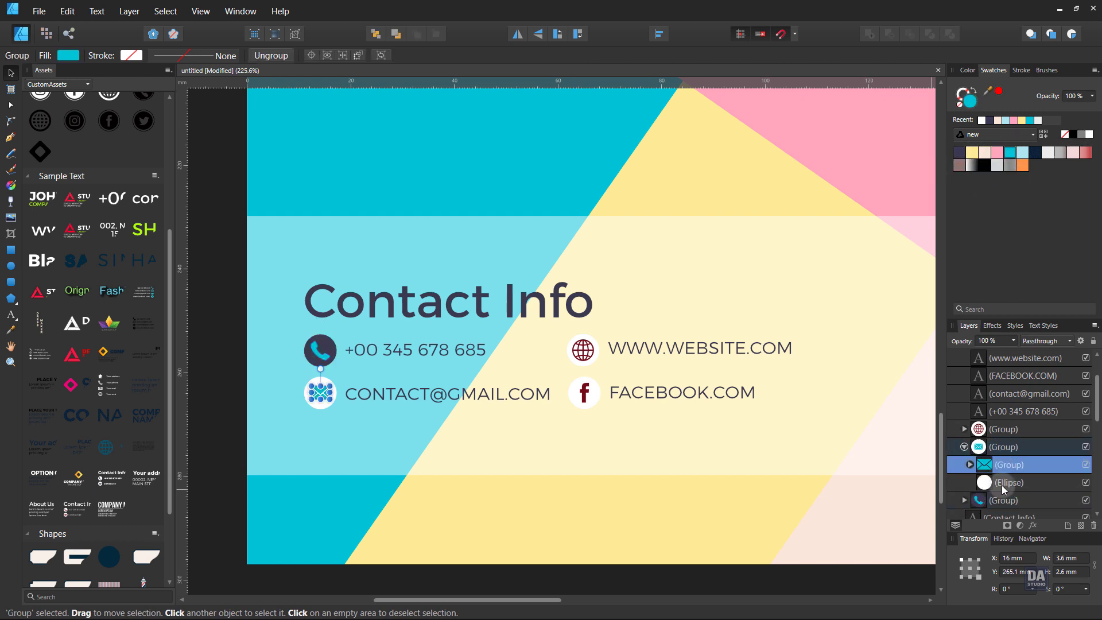
{"action": "left_click", "coordinate": [1003, 484]}
{"action": "left_click", "coordinate": [959, 152]}
{"action": "left_click", "coordinate": [964, 447]}
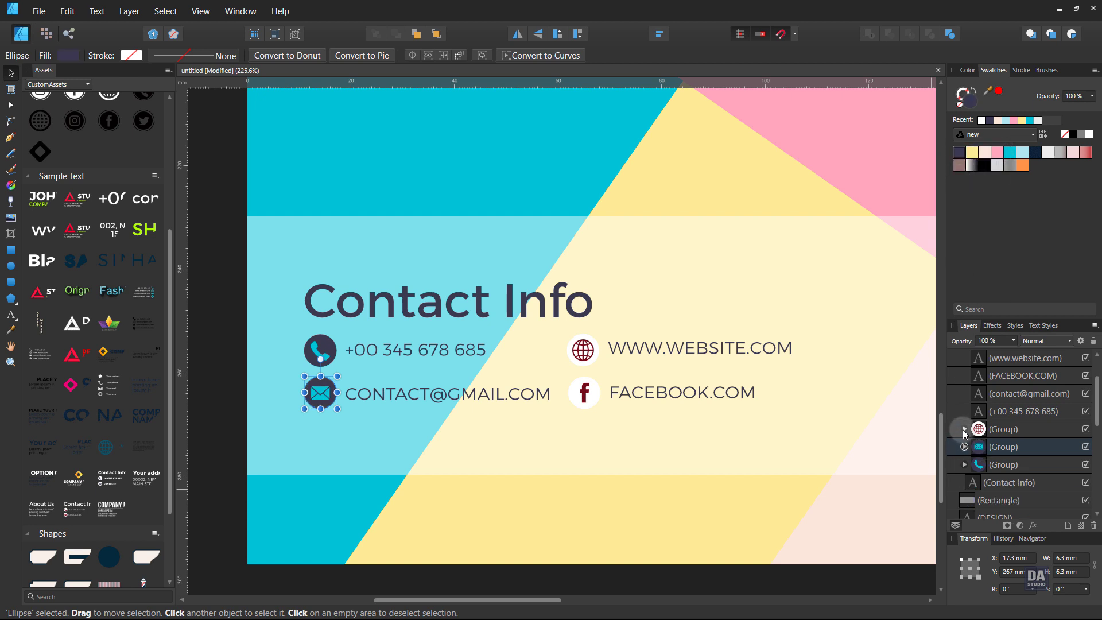
Step: Make the website globe glyph pale yellow and its circle dark navy
{"action": "left_click", "coordinate": [1001, 446]}
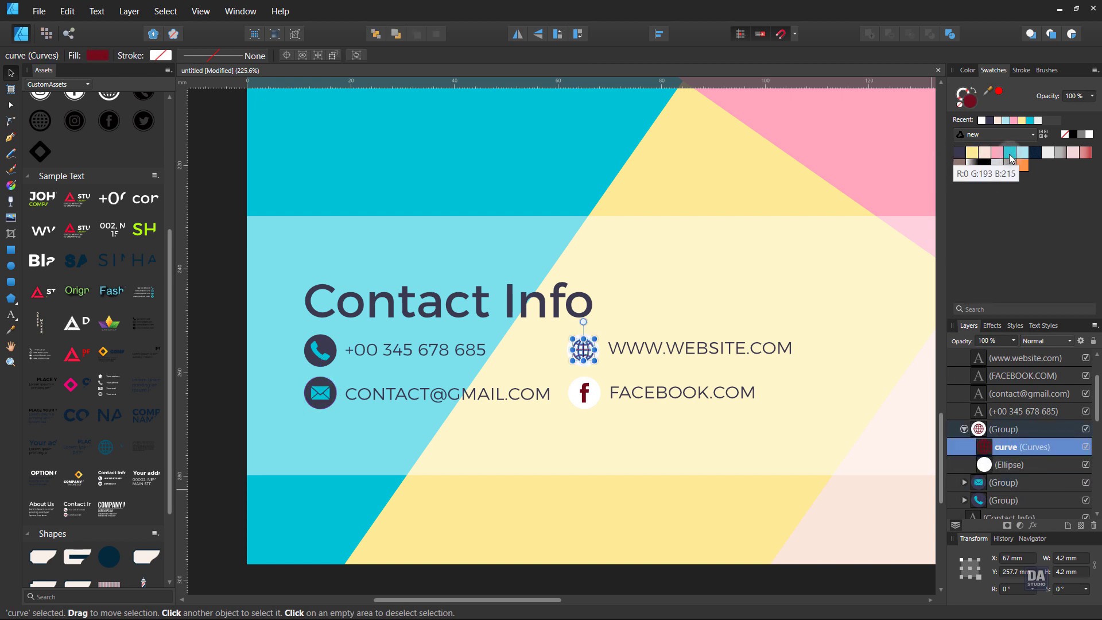
{"action": "left_click", "coordinate": [972, 153]}
{"action": "left_click", "coordinate": [999, 463]}
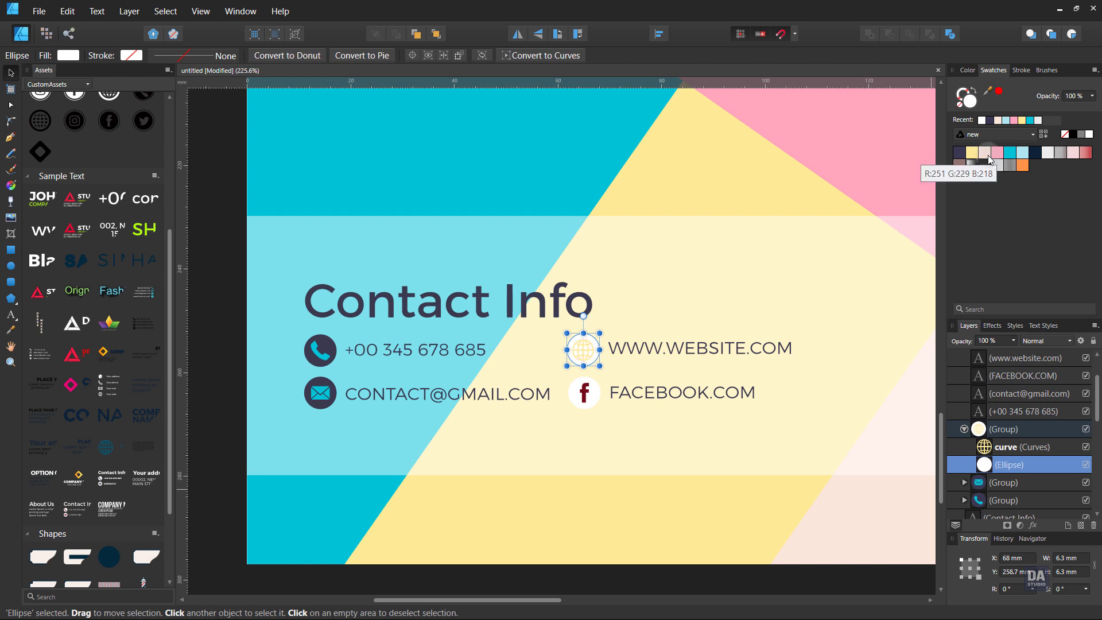
{"action": "left_click", "coordinate": [959, 152]}
Step: Colour the Facebook f yellow with a navy circle, then deselect everything
{"action": "scroll", "coordinate": [1028, 459], "scroll_direction": "up", "scroll_amount": 3}
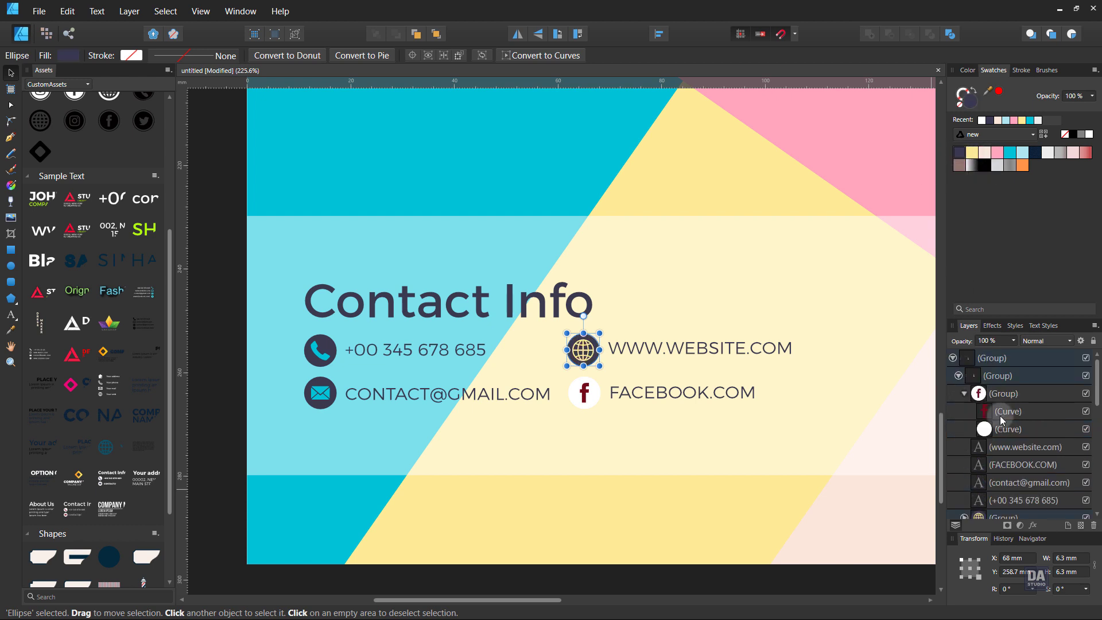
{"action": "left_click", "coordinate": [1000, 412]}
{"action": "left_click", "coordinate": [970, 153]}
{"action": "left_click", "coordinate": [1000, 429]}
{"action": "left_click", "coordinate": [959, 152]}
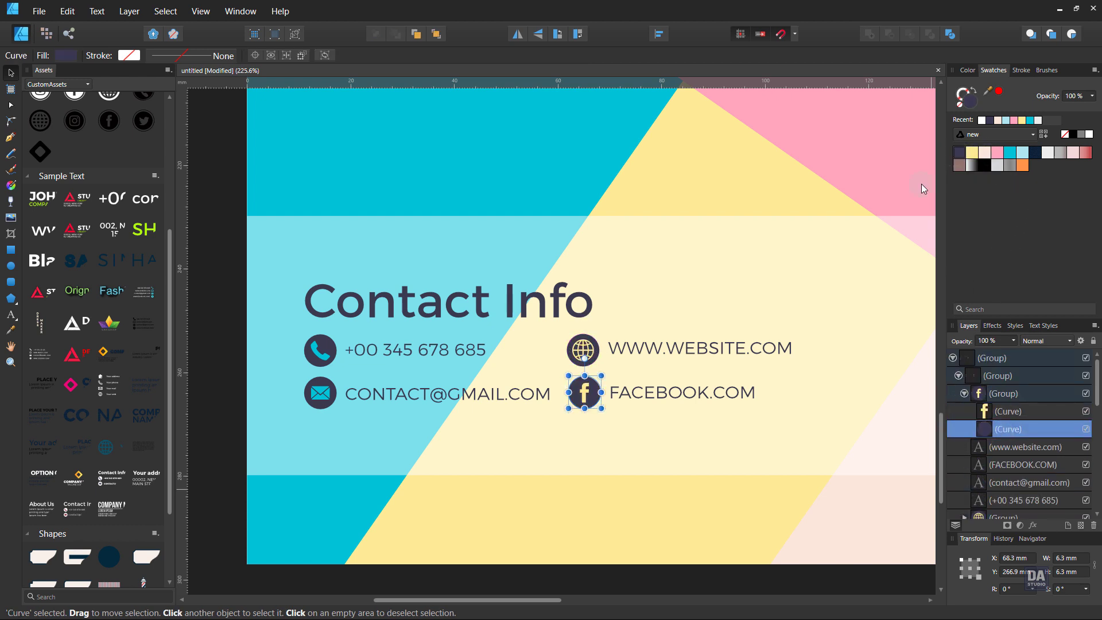
{"action": "left_click", "coordinate": [230, 421]}
{"action": "scroll", "coordinate": [531, 396], "scroll_direction": "down", "scroll_amount": 4}
{"action": "scroll", "coordinate": [606, 355], "scroll_direction": "down", "scroll_amount": 4}
Step: Add a softly blurred outer shadow to the Contact Info block via Layer Effects
{"action": "scroll", "coordinate": [708, 453], "scroll_direction": "down", "scroll_amount": 1}
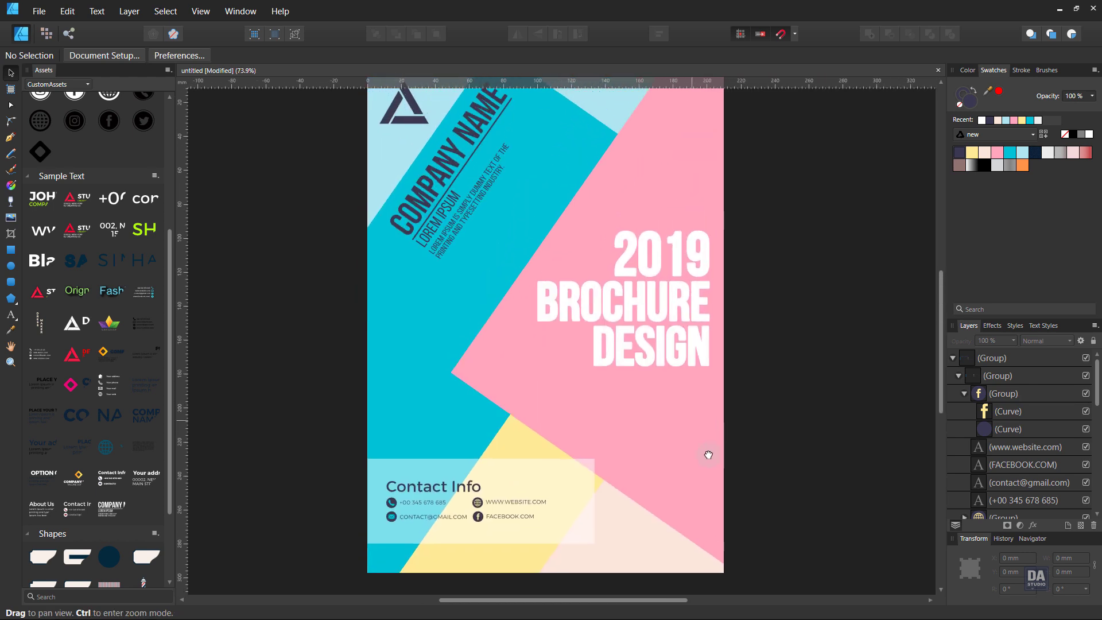
{"action": "left_click", "coordinate": [539, 514]}
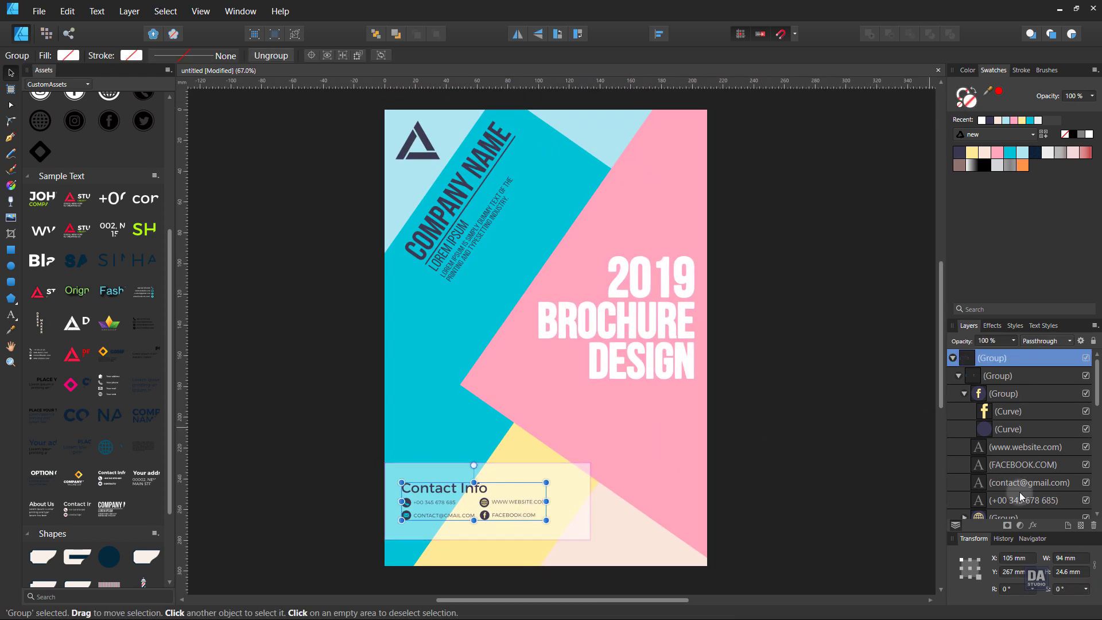
{"action": "left_click", "coordinate": [1033, 525]}
{"action": "left_click_drag", "start_coordinate": [601, 153], "coordinate": [916, 171]}
{"action": "left_click", "coordinate": [769, 200]}
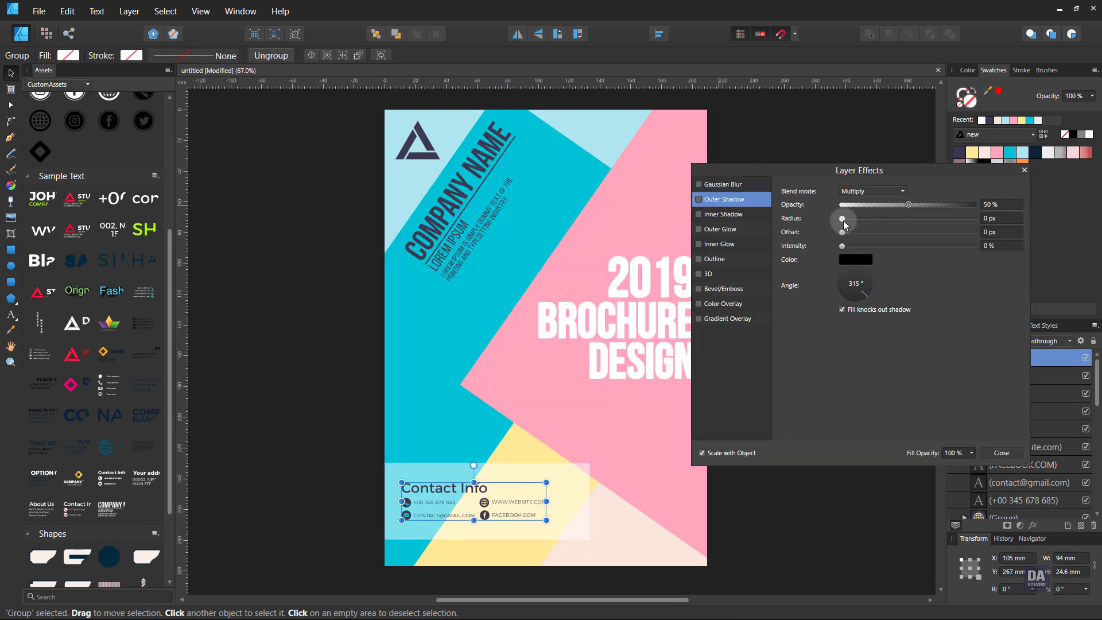
{"action": "mouse_move", "coordinate": [842, 218]}
{"action": "left_mouse_down"}
{"action": "mouse_move", "coordinate": [902, 214]}
{"action": "mouse_move", "coordinate": [871, 232]}
{"action": "mouse_move", "coordinate": [881, 235]}
{"action": "left_mouse_up"}
Step: Set the four contact lines' font weight to Bold
{"action": "key", "text": "ctrl+alt+0"}
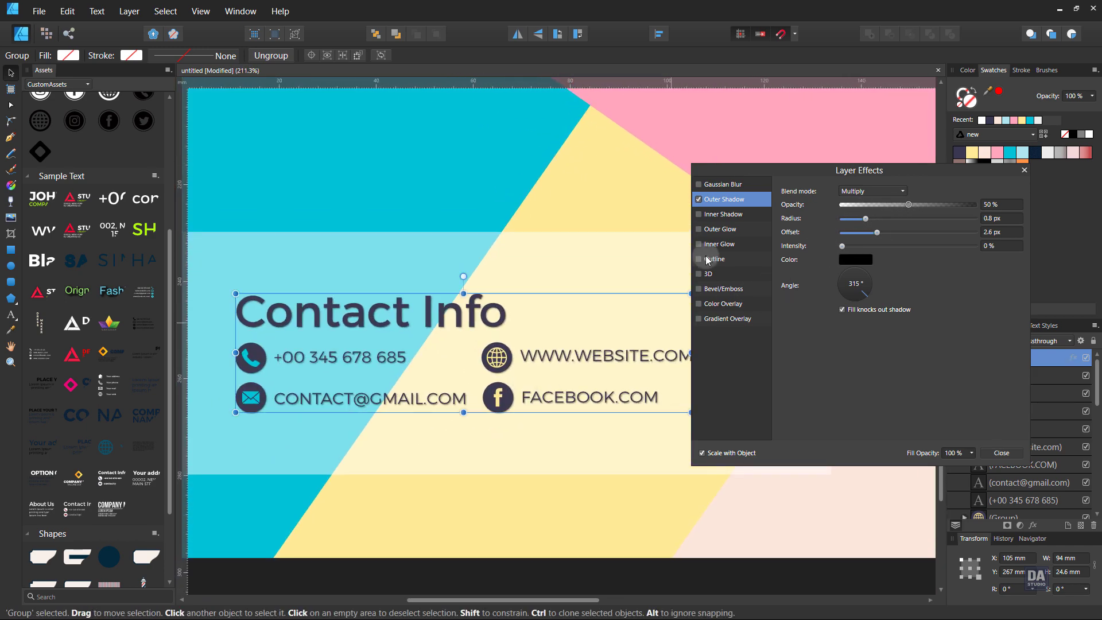
{"action": "double_click", "coordinate": [380, 357]}
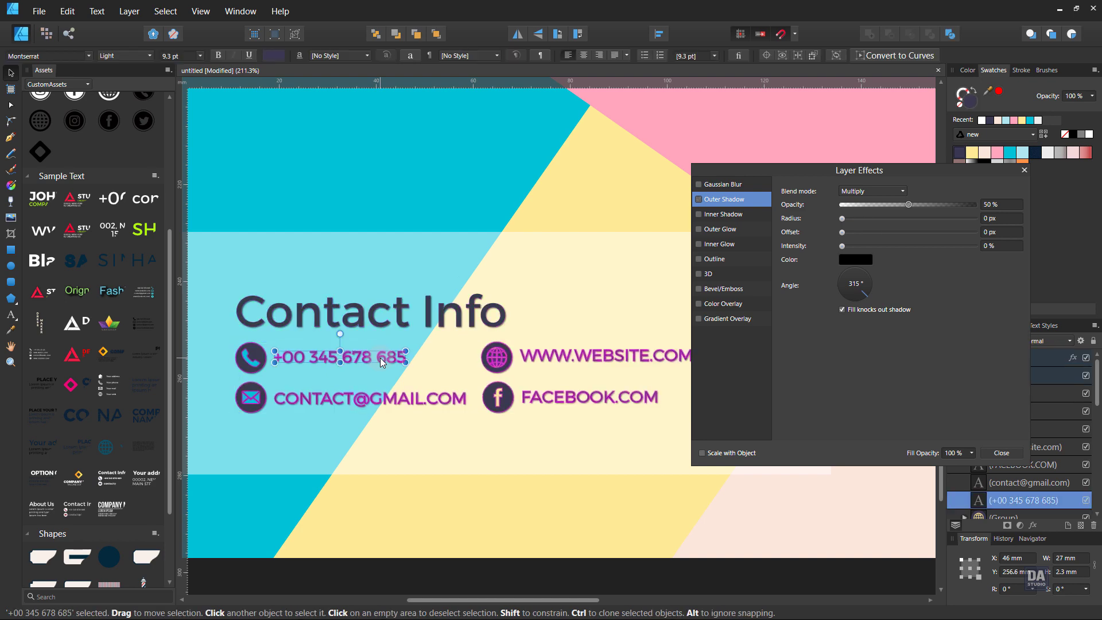
{"action": "left_click", "coordinate": [402, 399], "text": "shift"}
{"action": "left_click", "coordinate": [586, 397], "text": "shift"}
{"action": "left_click", "coordinate": [566, 357], "text": "shift"}
{"action": "left_click", "coordinate": [128, 58]}
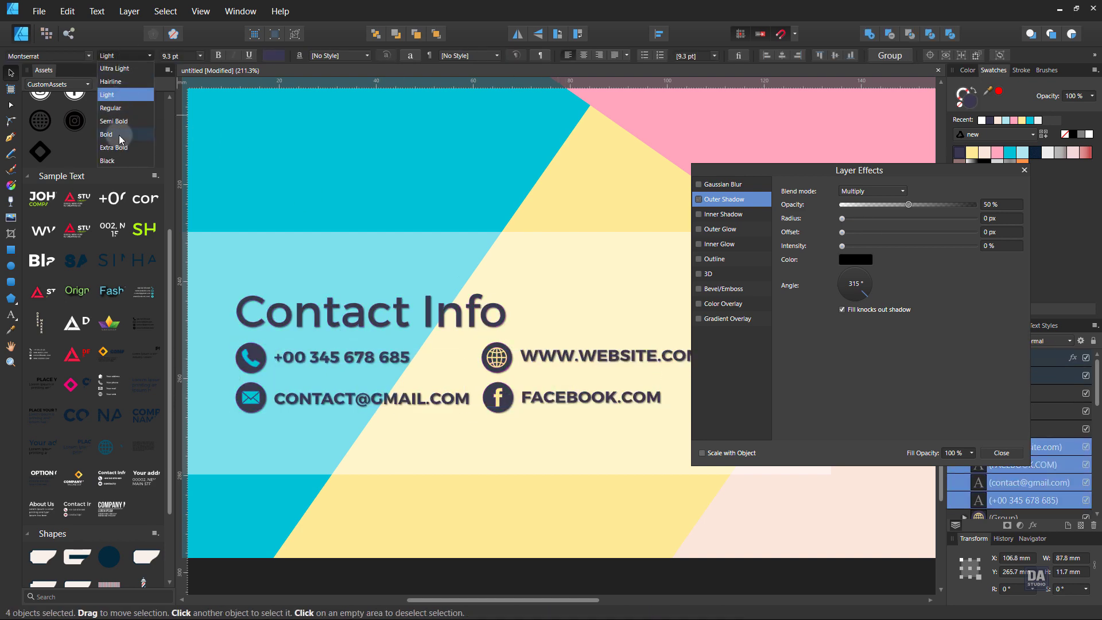
{"action": "left_click", "coordinate": [120, 137]}
Step: Reselect the contact group and increase the outer shadow's blur radius
{"action": "left_click", "coordinate": [460, 289]}
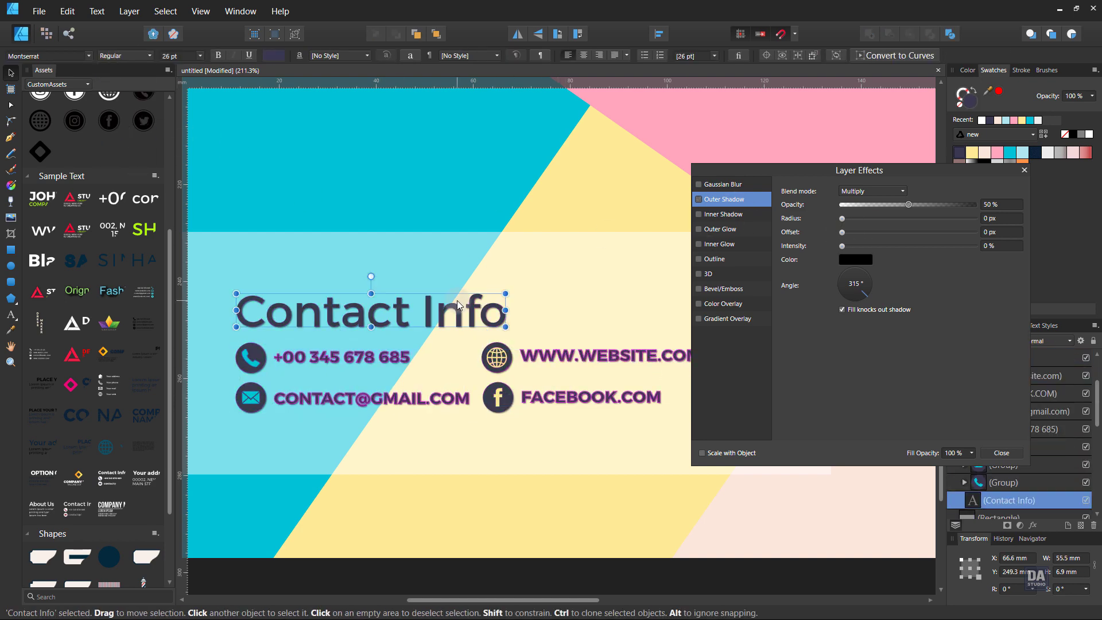
{"action": "left_click", "coordinate": [430, 369]}
{"action": "left_click", "coordinate": [442, 318]}
{"action": "mouse_move", "coordinate": [862, 220]}
{"action": "left_mouse_down"}
{"action": "mouse_move", "coordinate": [893, 219]}
{"action": "mouse_move", "coordinate": [888, 233]}
{"action": "mouse_move", "coordinate": [925, 206]}
{"action": "left_mouse_up"}
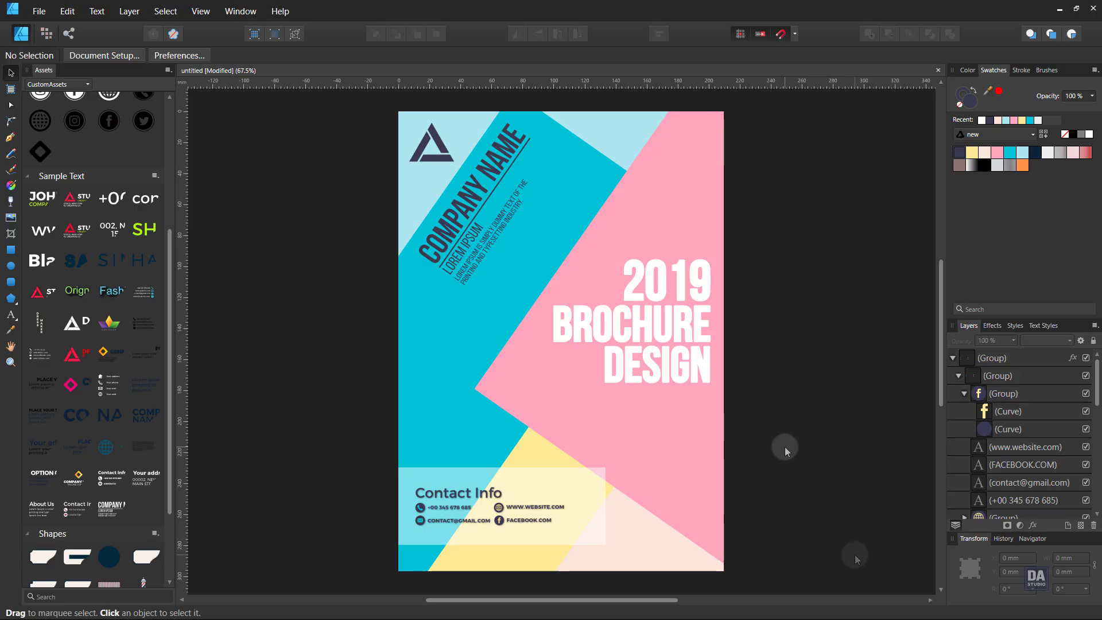
Step: Resize the large pink shape and enlarge the 2019 BROCHURE DESIGN title
{"action": "left_click", "coordinate": [691, 430]}
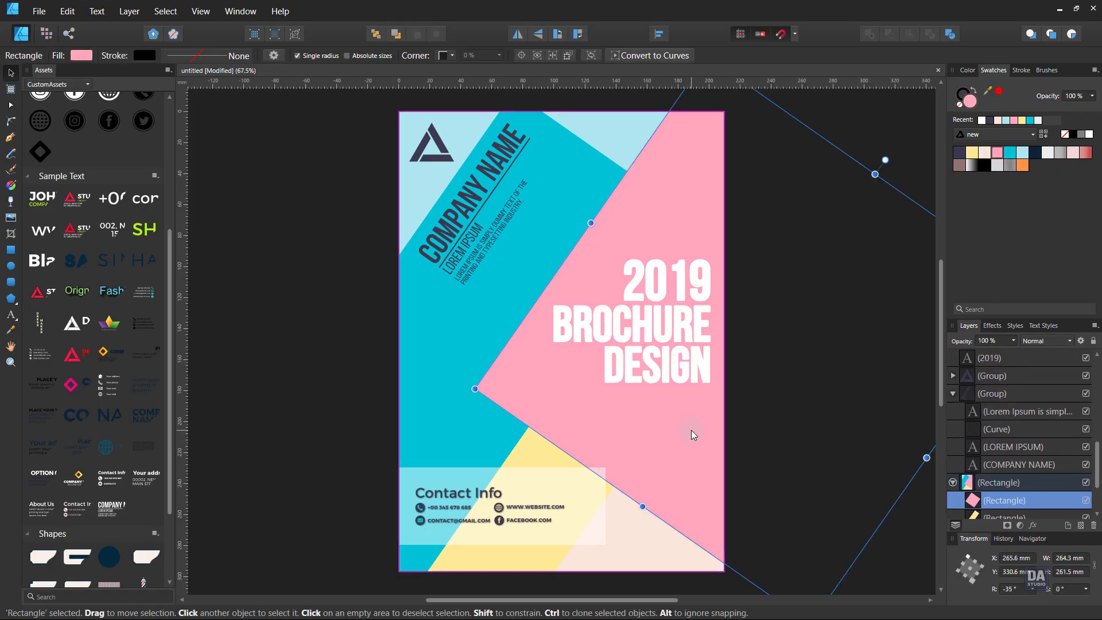
{"action": "mouse_move", "coordinate": [474, 389]}
{"action": "left_mouse_down"}
{"action": "mouse_move", "coordinate": [459, 392]}
{"action": "mouse_move", "coordinate": [467, 383]}
{"action": "left_mouse_up"}
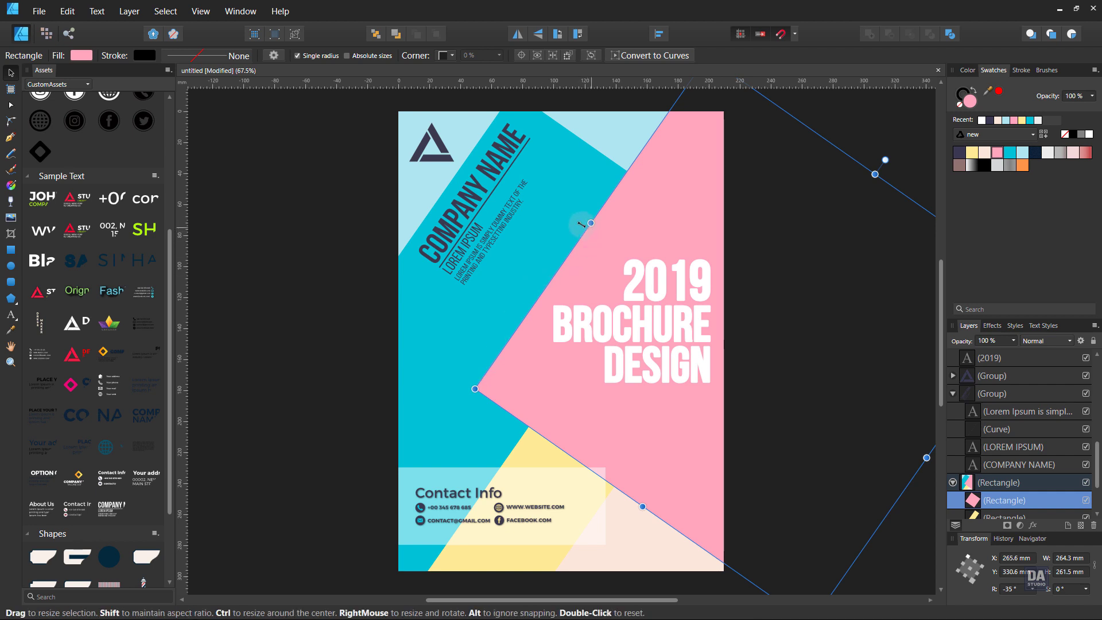
{"action": "left_click_drag", "start_coordinate": [578, 221], "coordinate": [579, 222]}
{"action": "left_click", "coordinate": [659, 292]}
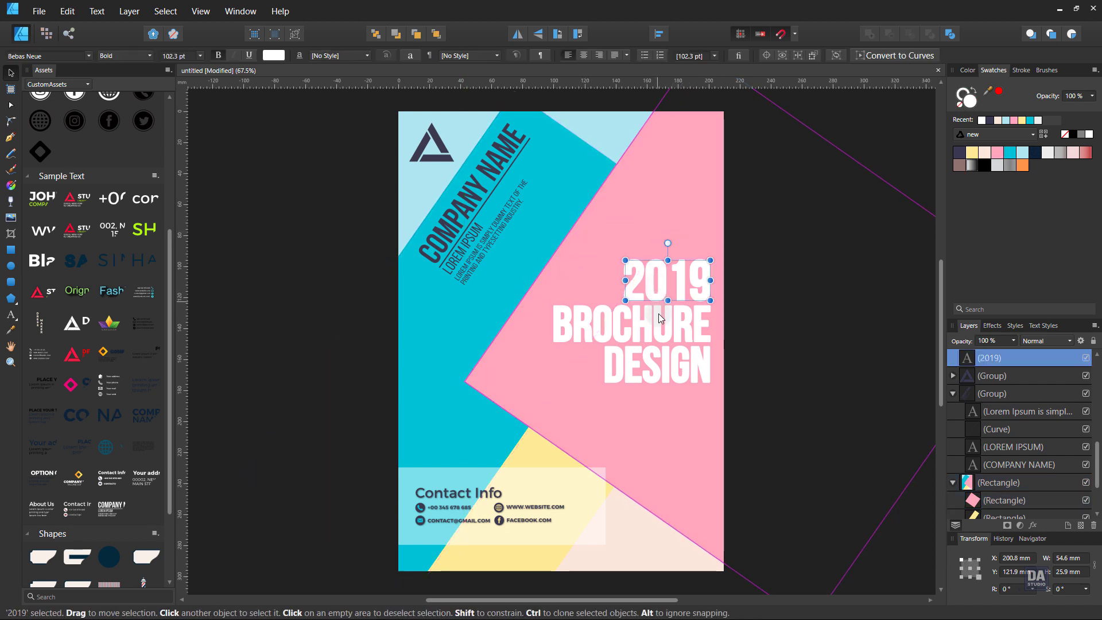
{"action": "left_click_drag", "start_coordinate": [555, 262], "coordinate": [549, 259]}
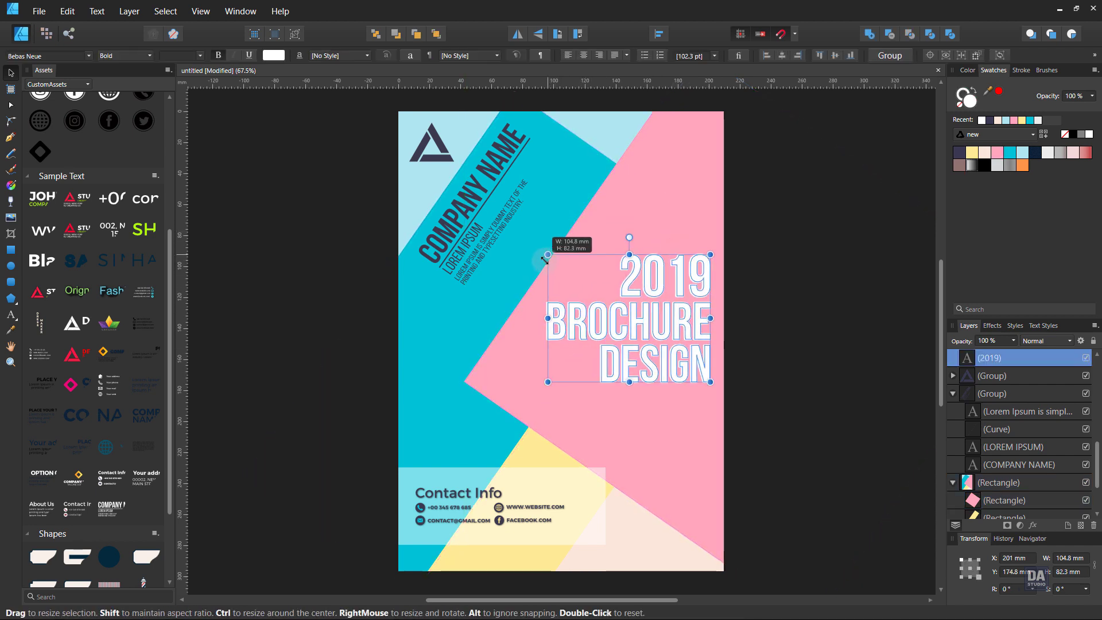
{"action": "left_click", "coordinate": [745, 293]}
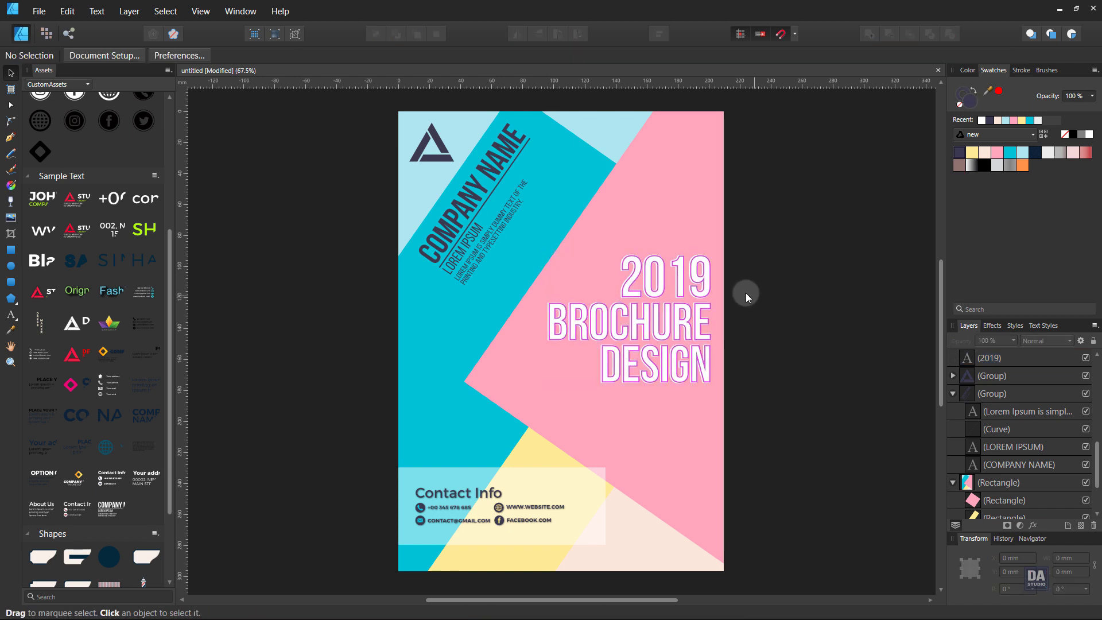
Step: Enlarge the rotated company name block by its corner handle
{"action": "left_click", "coordinate": [469, 240]}
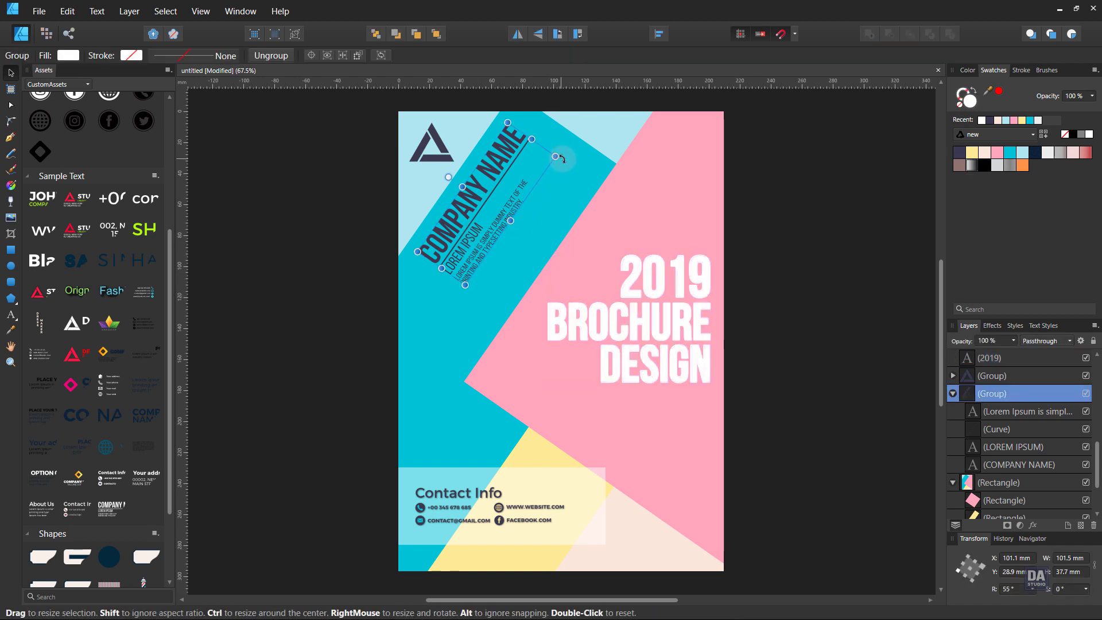
{"action": "left_click_drag", "start_coordinate": [556, 156], "coordinate": [562, 155]}
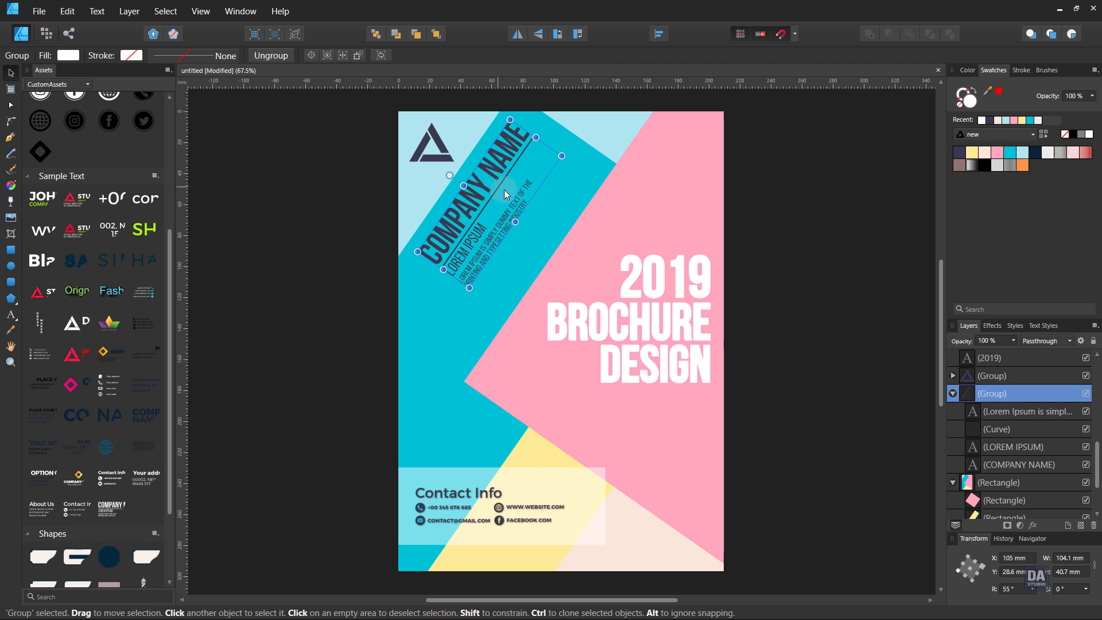
{"action": "left_click", "coordinate": [435, 311]}
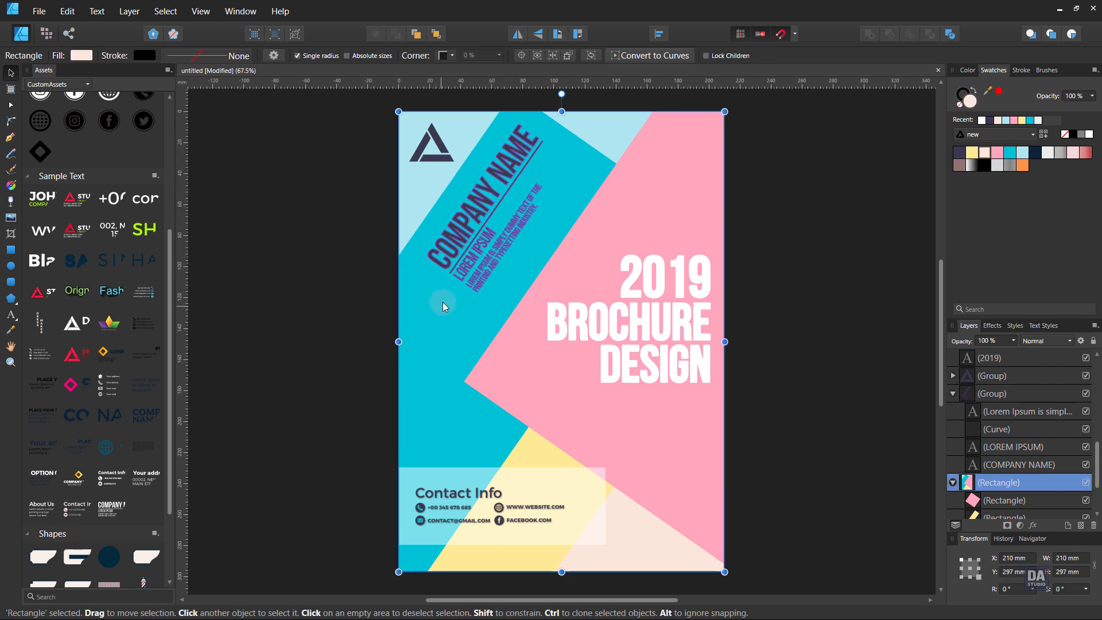
Step: Narrow the cyan band, then enlarge and reposition the company name block
{"action": "double_click", "coordinate": [443, 302]}
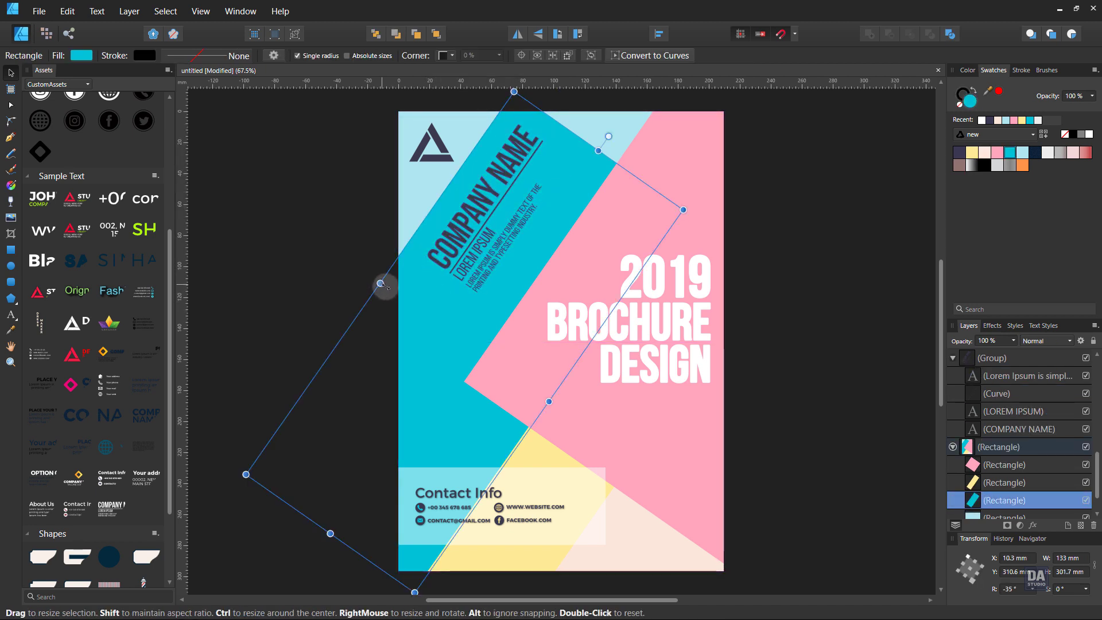
{"action": "left_click_drag", "start_coordinate": [380, 283], "coordinate": [388, 288]}
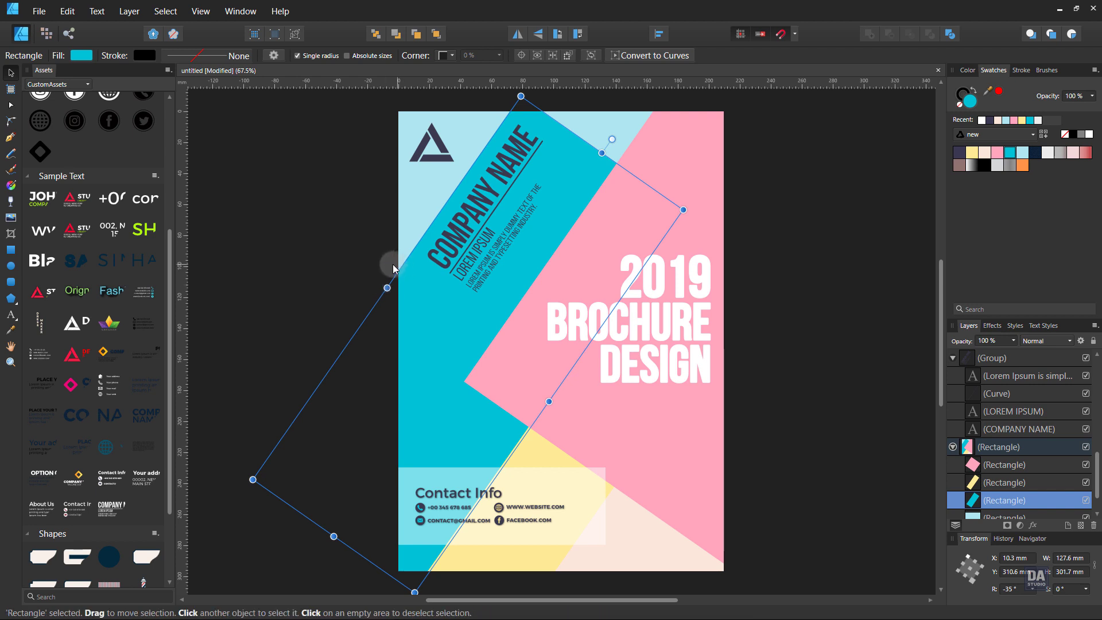
{"action": "left_click", "coordinate": [468, 247]}
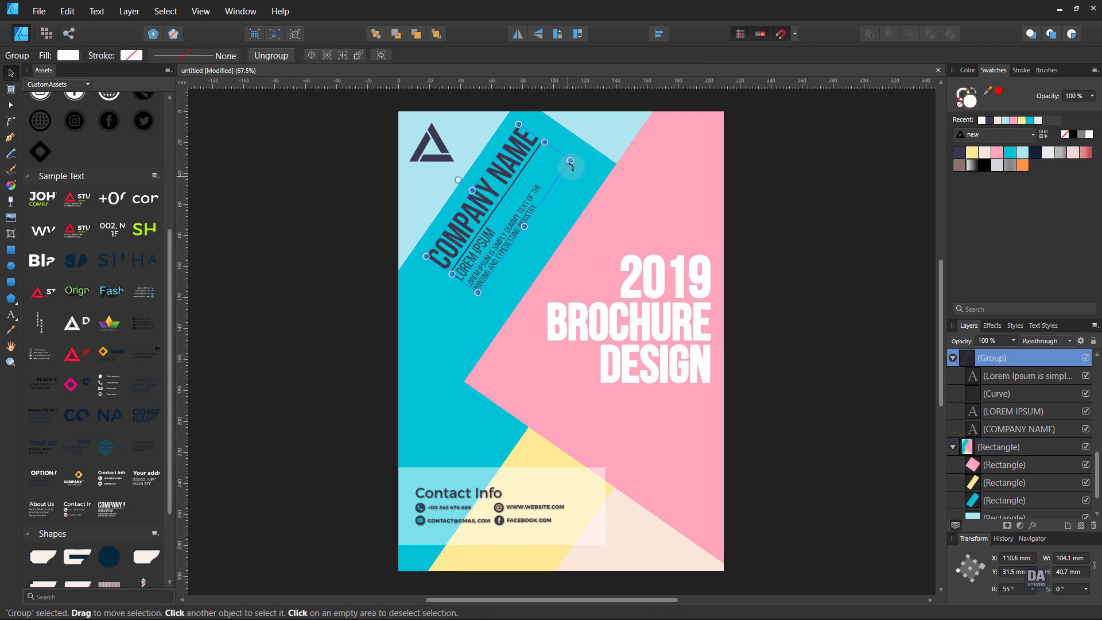
{"action": "left_click_drag", "start_coordinate": [570, 161], "coordinate": [591, 166]}
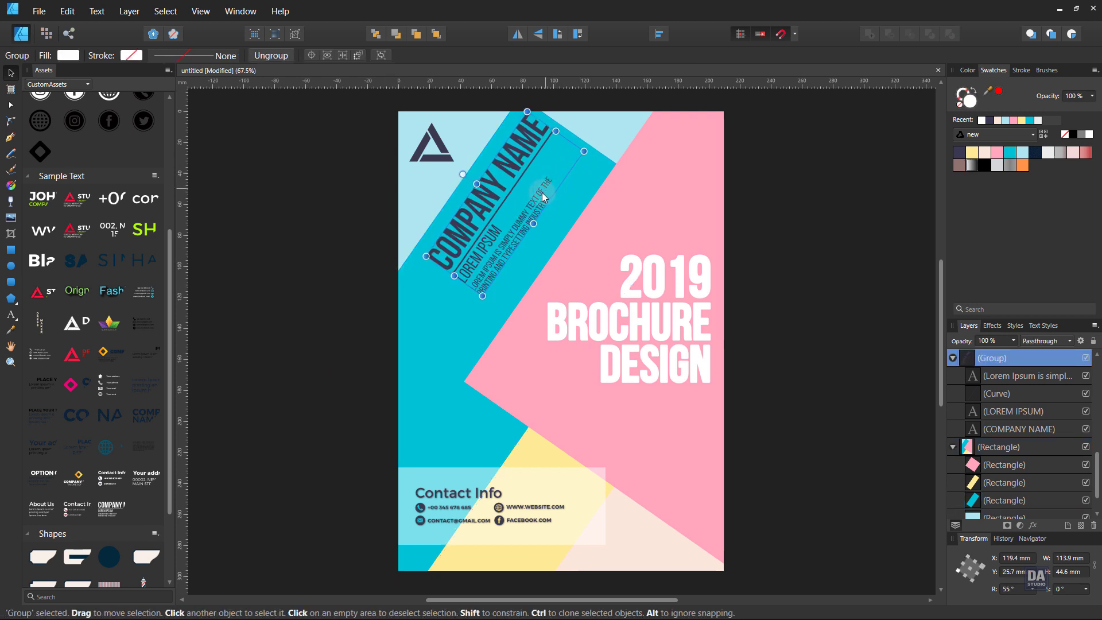
{"action": "left_click_drag", "start_coordinate": [540, 193], "coordinate": [534, 204]}
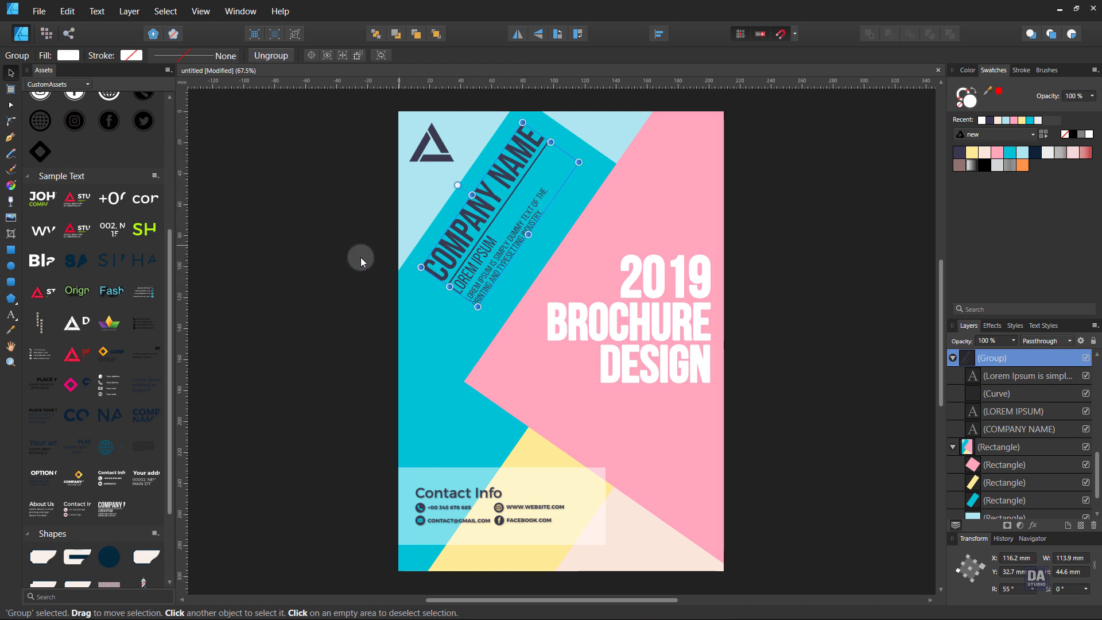
{"action": "left_click", "coordinate": [397, 229]}
Step: Make the triangle logo slightly larger
{"action": "left_click", "coordinate": [449, 166]}
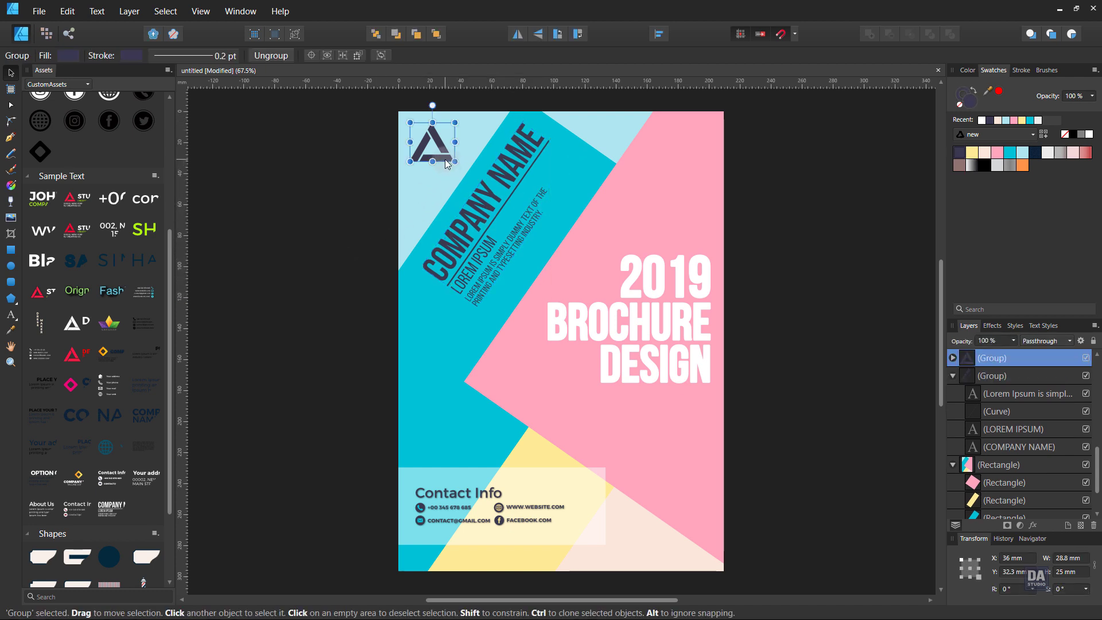
{"action": "left_click_drag", "start_coordinate": [448, 163], "coordinate": [461, 169]}
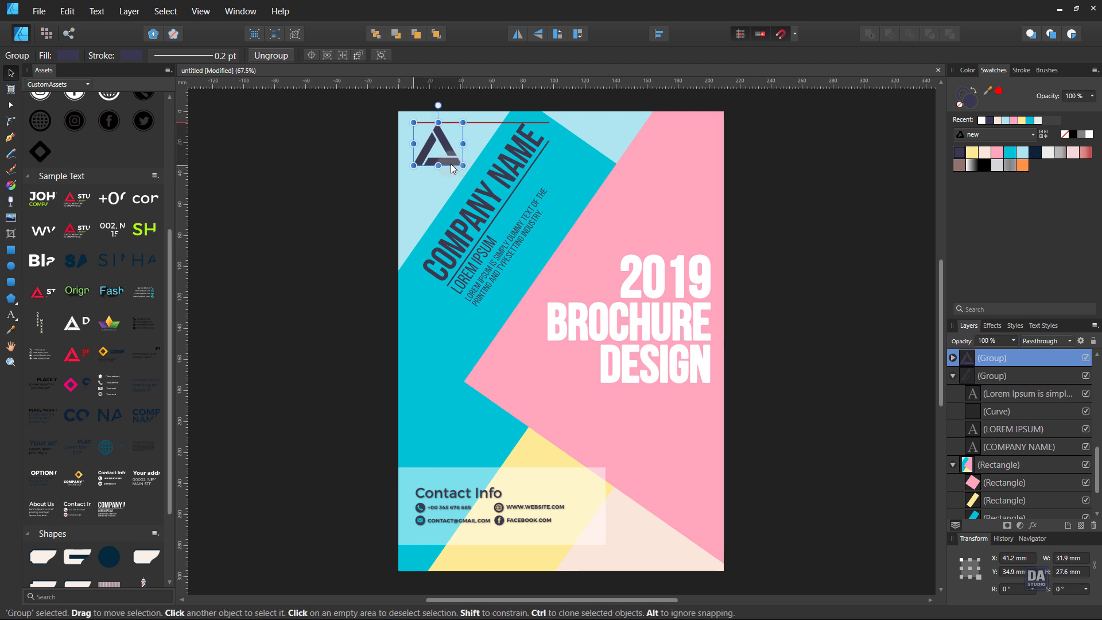
{"action": "left_click", "coordinate": [353, 202]}
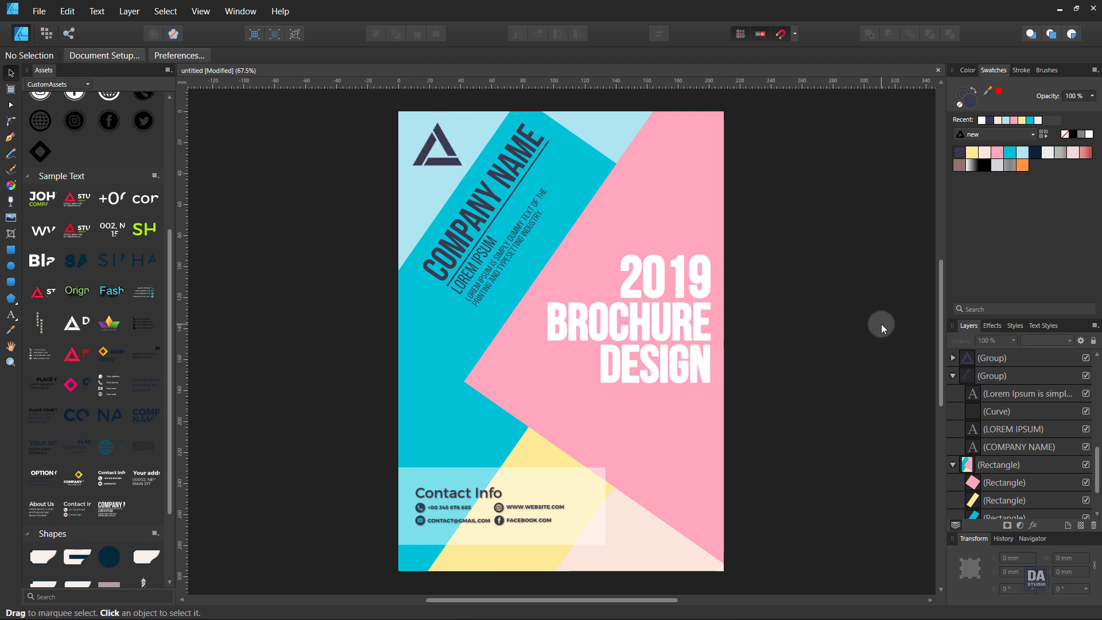